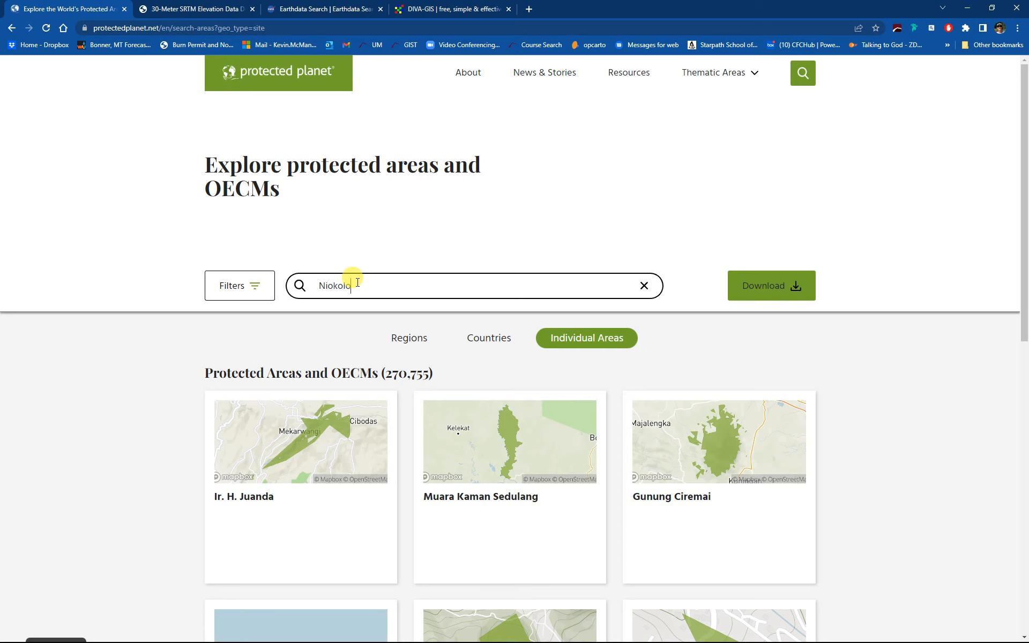
# Find the Niokolo Koba protected area by searching for Niokolo and bring up its download format options
pyautogui.press('Return')
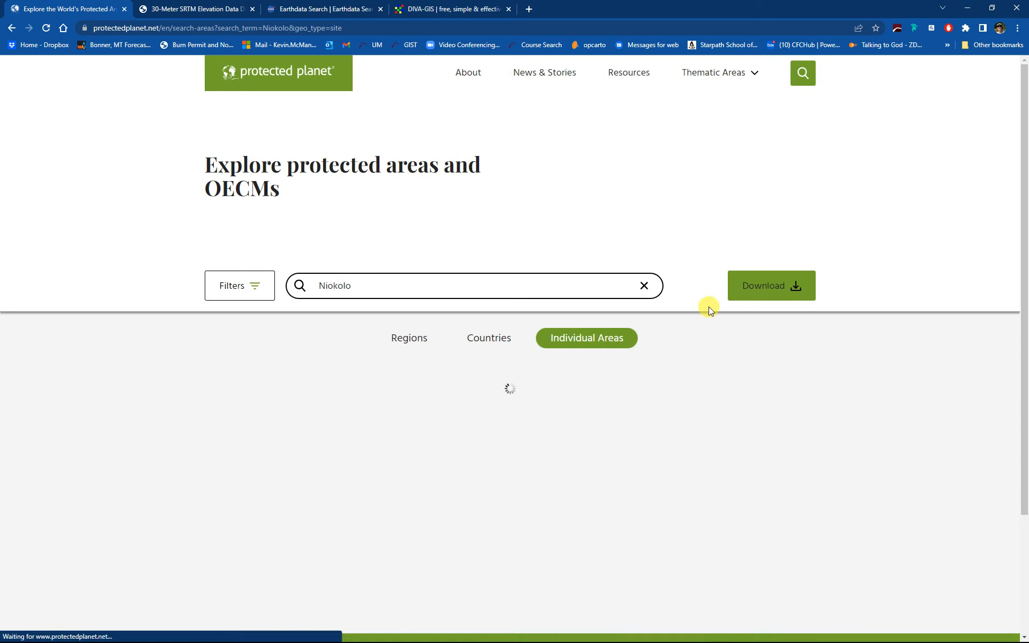
pyautogui.click(293, 442)
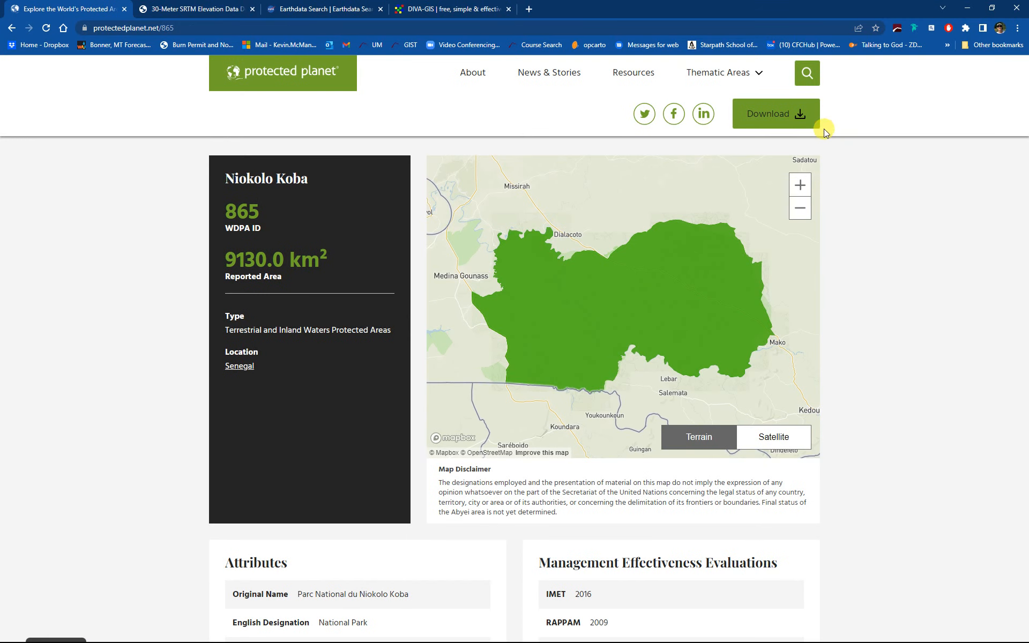
pyautogui.click(801, 115)
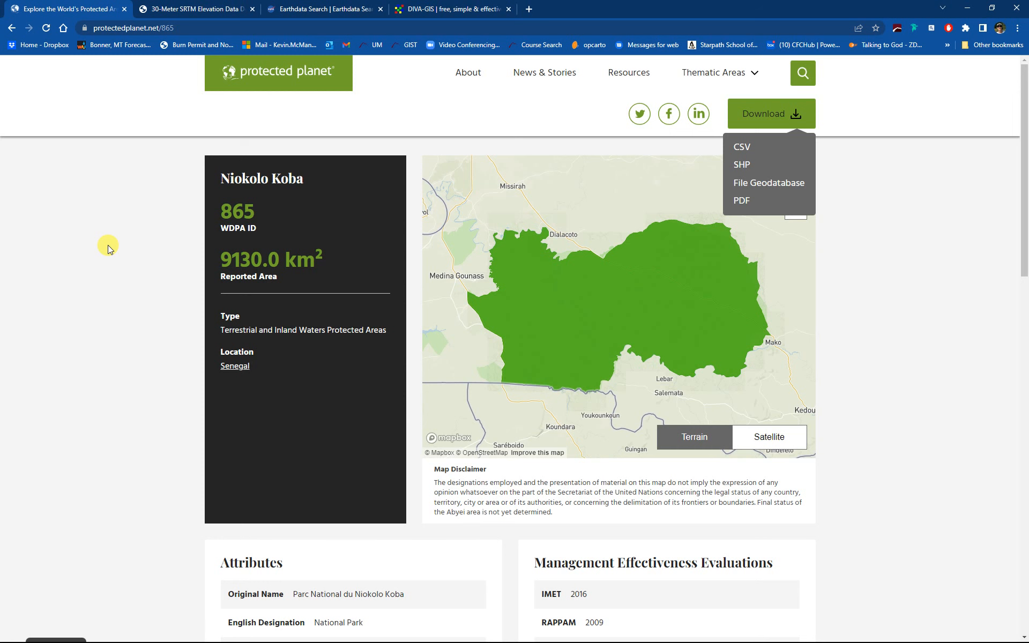
# Look over the 30-Meter SRTM Tile Downloader and the NASA Earthdata Search site
pyautogui.click(200, 9)
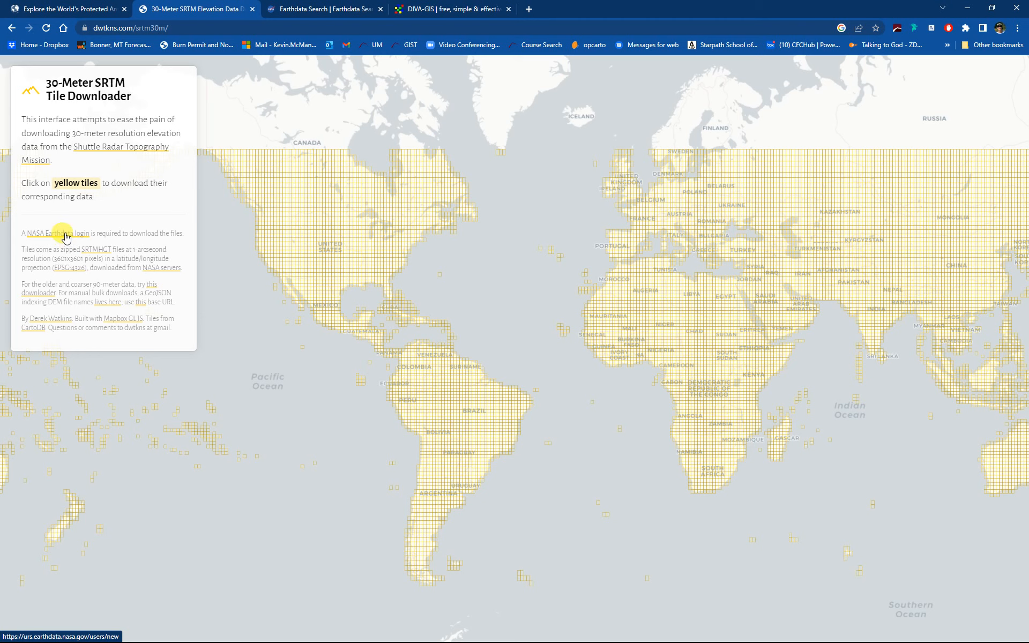
pyautogui.click(300, 9)
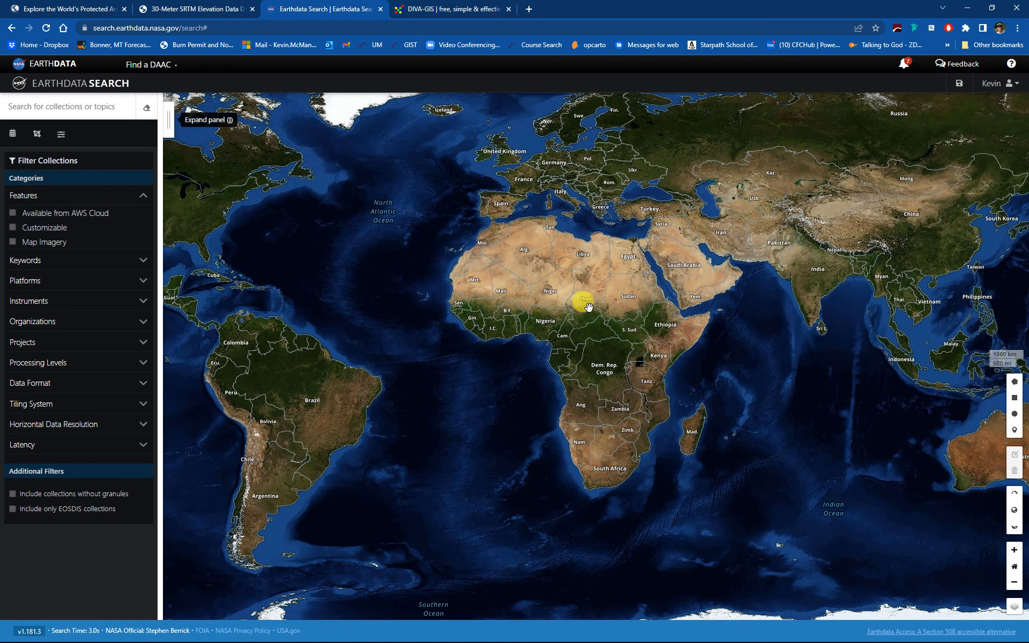
pyautogui.click(203, 9)
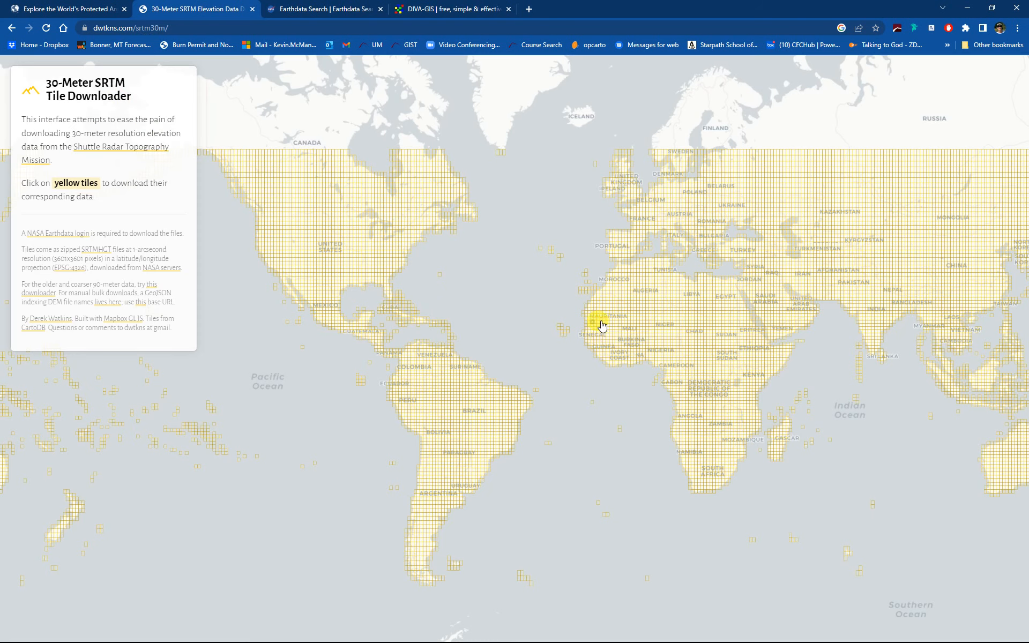
# Select the SRTM elevation tile N13W014 over the Niokolo area in Senegal, followed by its eastern neighbour N13W013
pyautogui.scroll(3, 606, 311)
pyautogui.scroll(7, 519, 292)
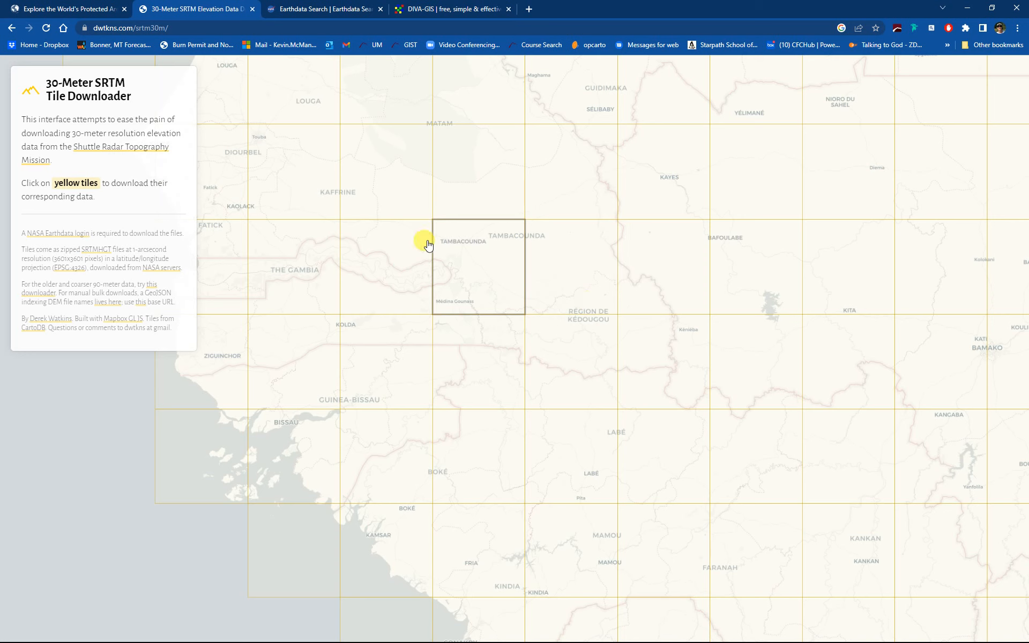
pyautogui.scroll(2, 545, 316)
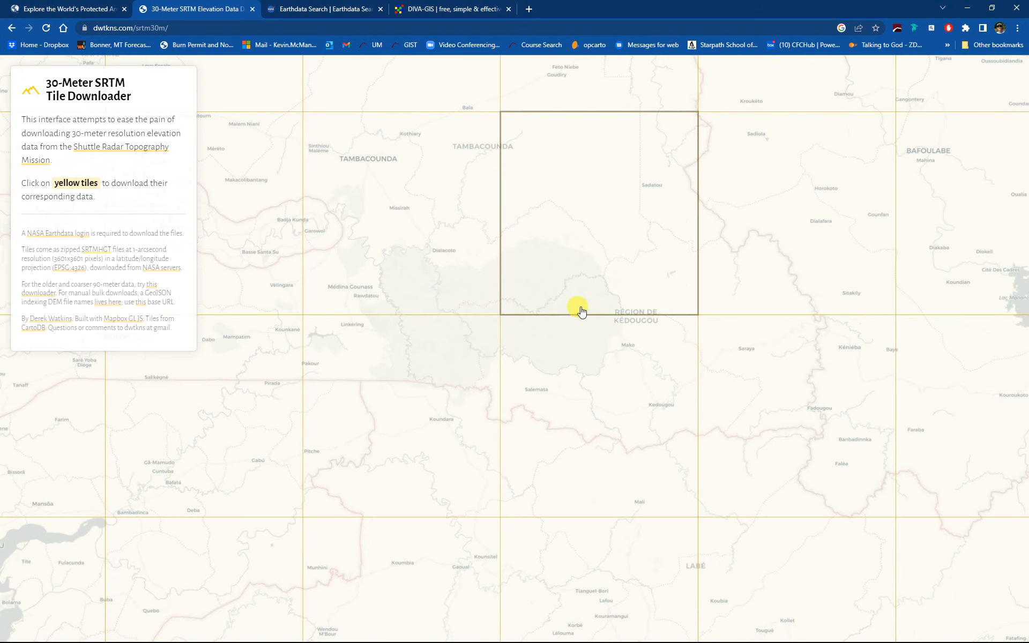
pyautogui.click(394, 249)
pyautogui.scroll(-2, 394, 249)
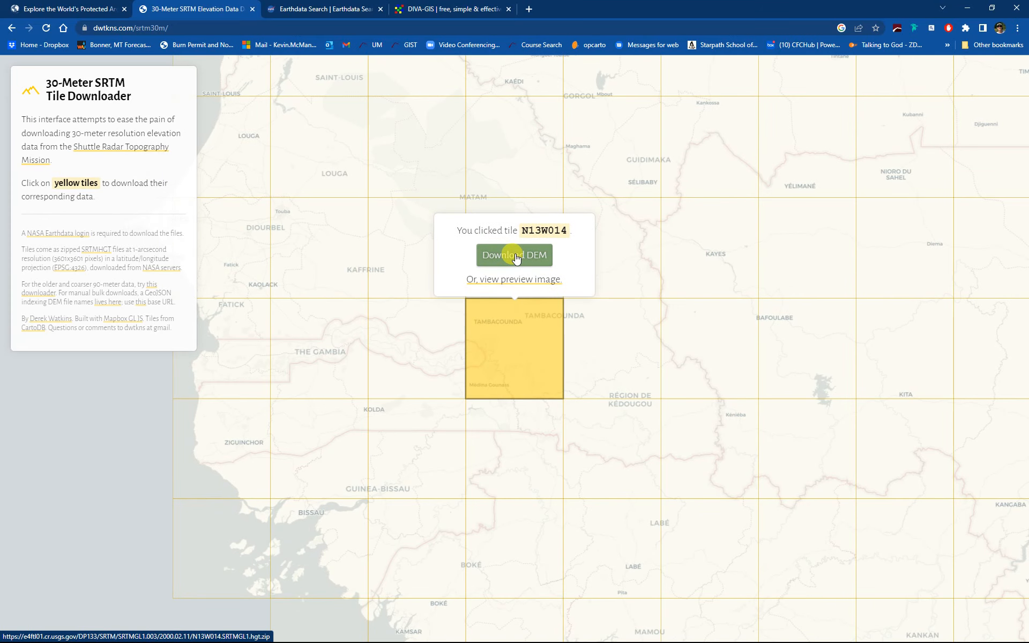
pyautogui.click(624, 354)
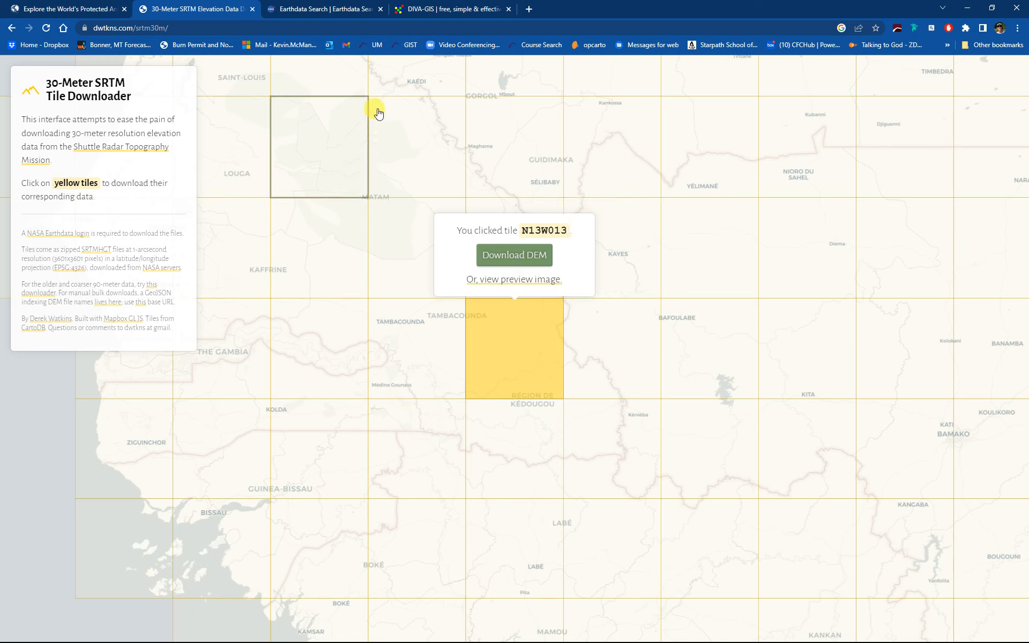
# On the DIVA-GIS site, choose Senegal for the country data download and bring up the available subjects
pyautogui.click(473, 12)
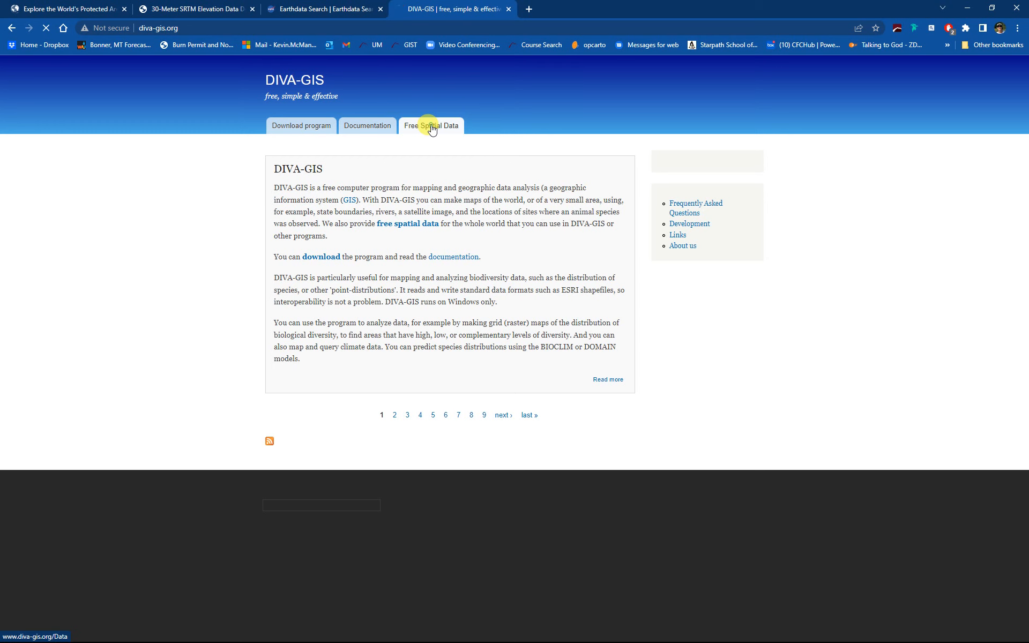
pyautogui.click(330, 226)
pyautogui.click(427, 244)
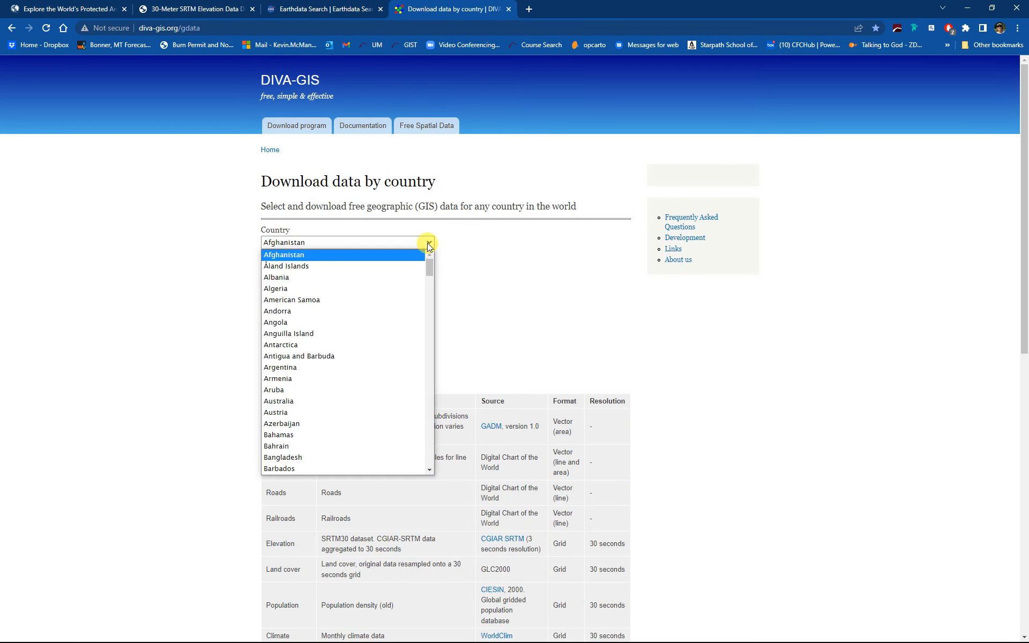
pyautogui.moveTo(430, 270); pyautogui.dragTo(429, 421)
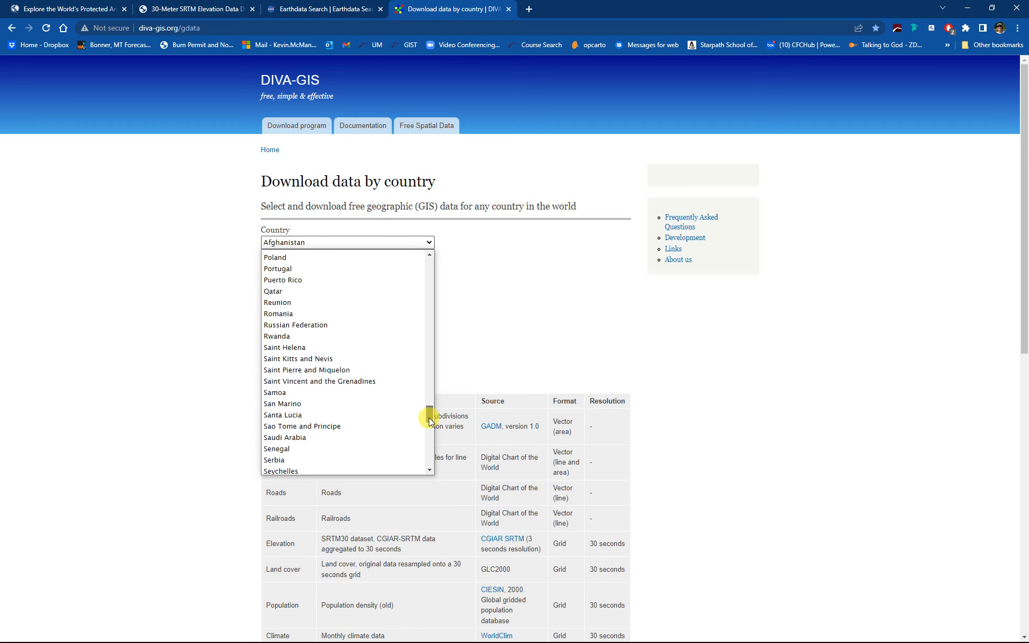
pyautogui.click(292, 449)
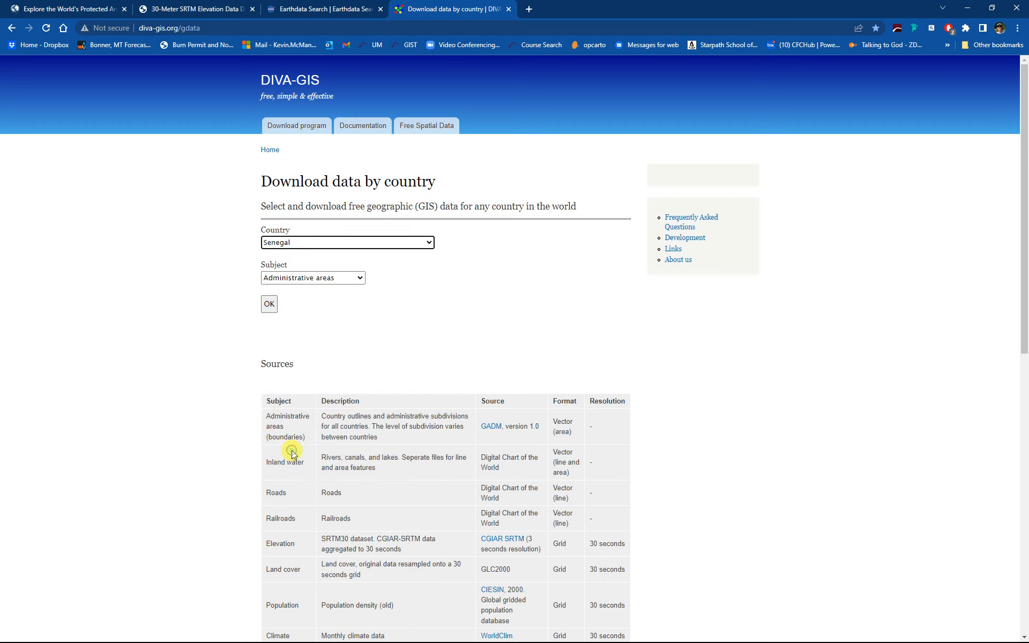
pyautogui.click(360, 279)
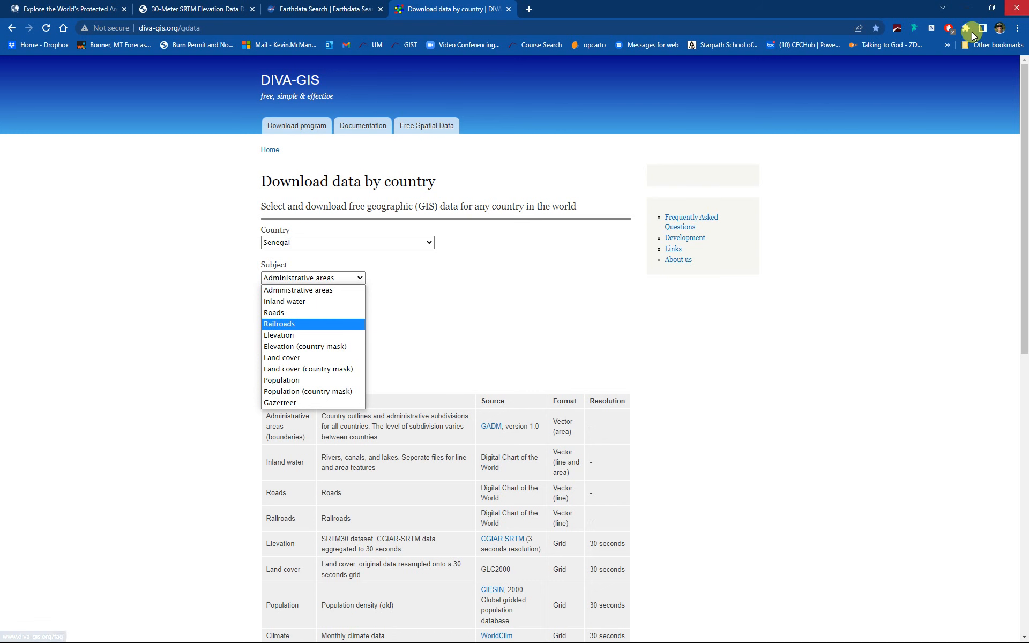
# Switch to ArcCatalog and show the contents of the Raw_data folder in FinalProject_Niokolo
pyautogui.click(967, 7)
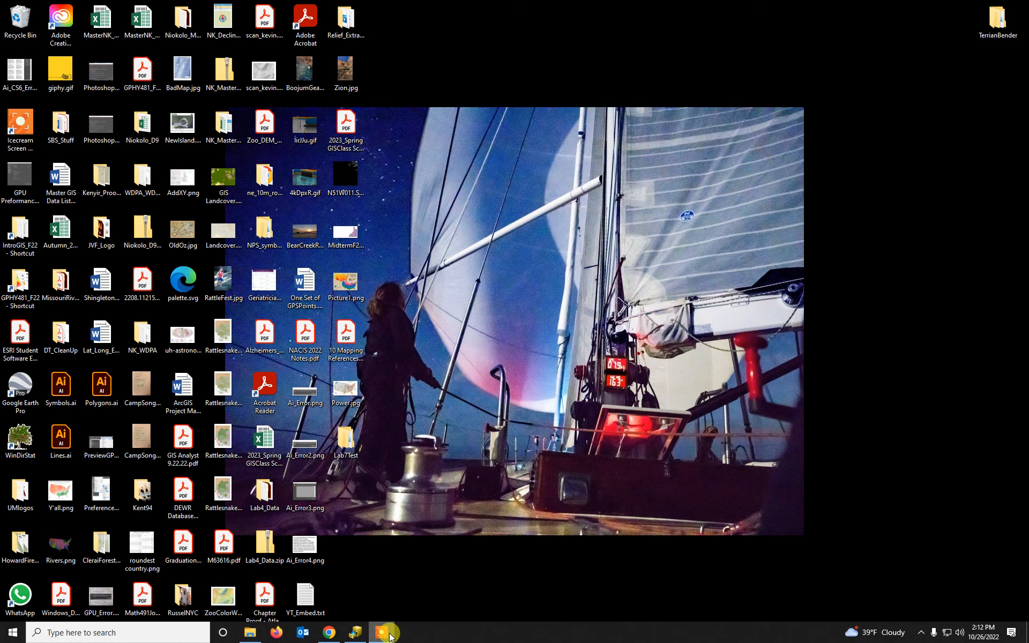
pyautogui.click(360, 634)
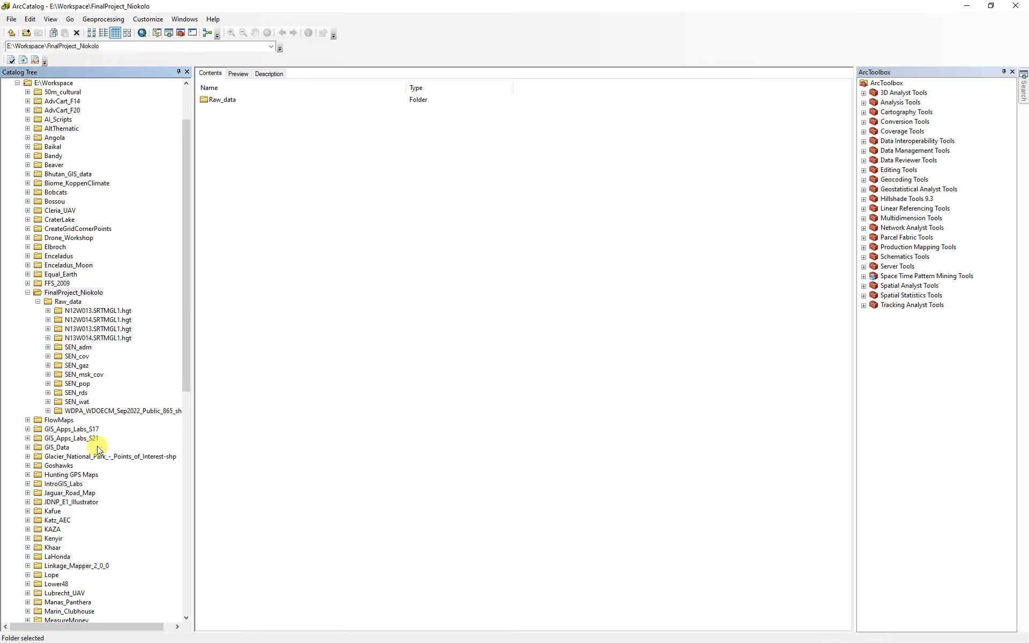
pyautogui.click(71, 292)
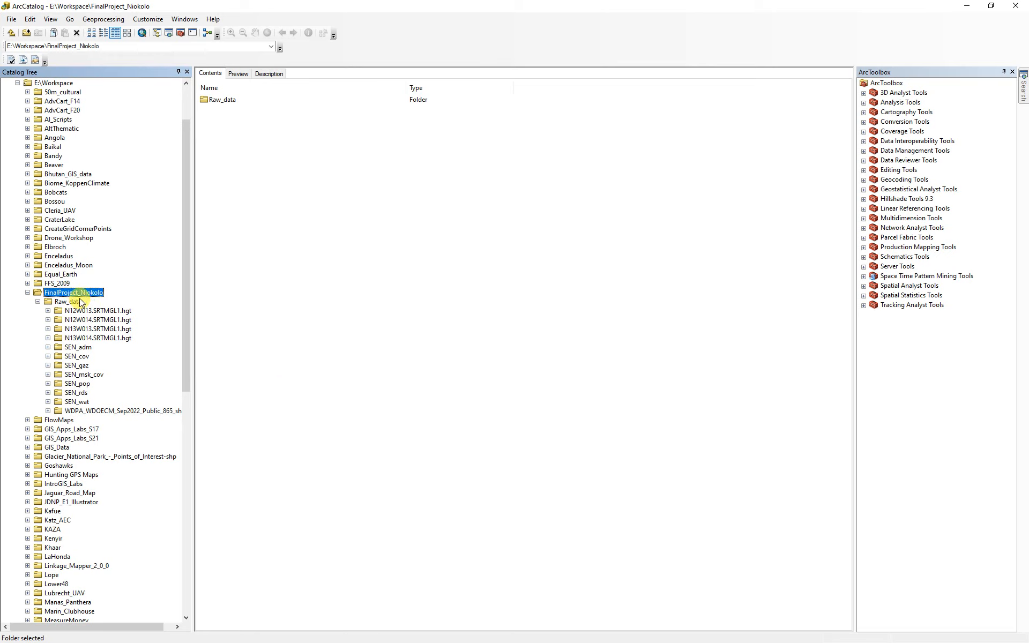
pyautogui.click(81, 300)
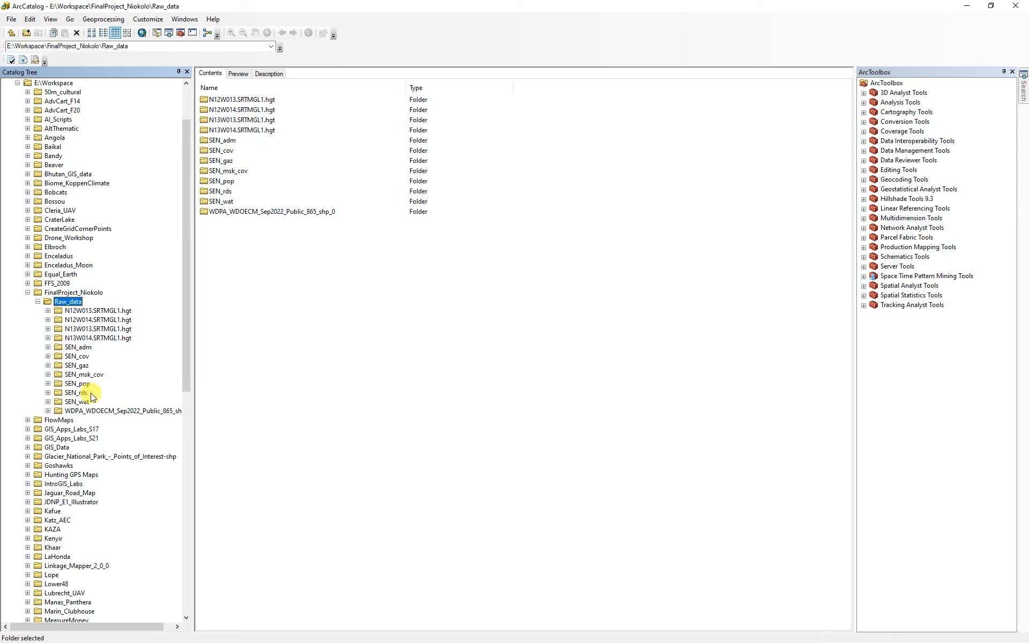
# Preview the polygon shapefile in the WDPA_WDOECM_Sep2022 folder and check its XY coordinate system
pyautogui.click(47, 411)
pyautogui.click(129, 421)
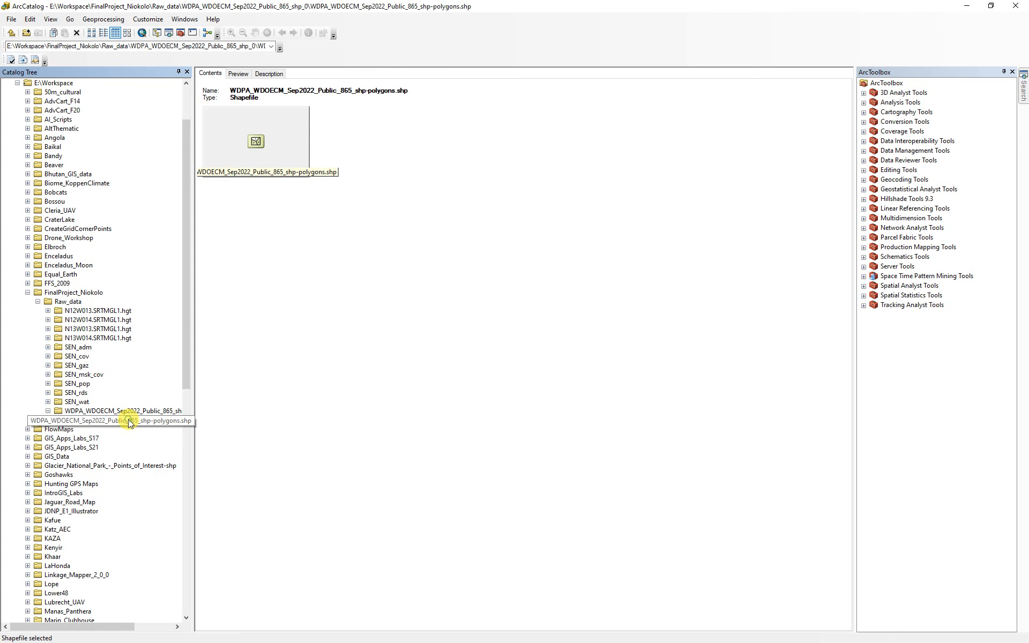
pyautogui.click(241, 75)
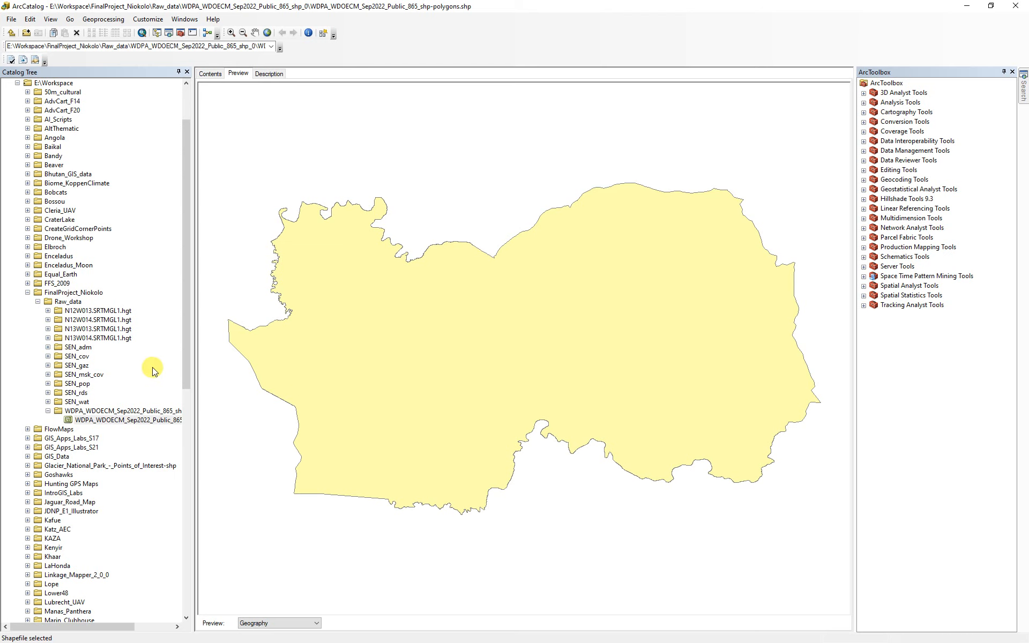
pyautogui.rightClick(128, 423)
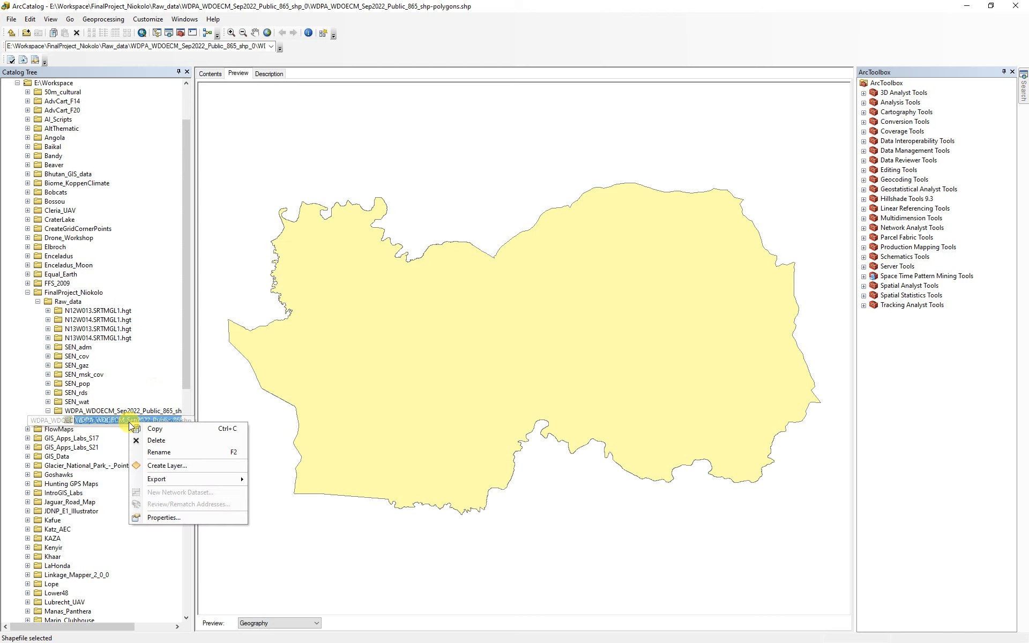
pyautogui.click(170, 518)
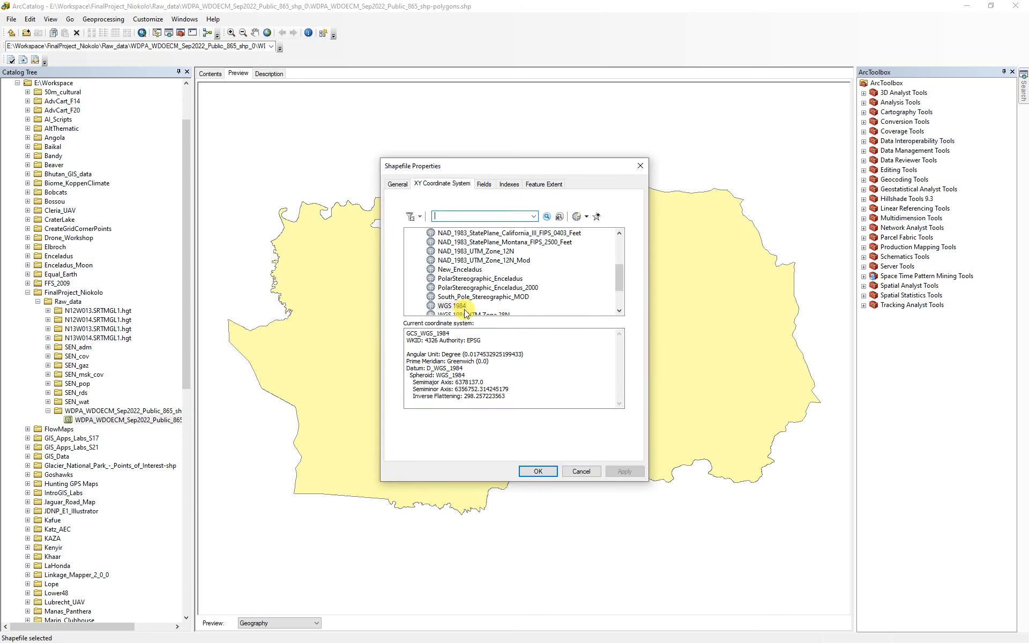
pyautogui.click(589, 472)
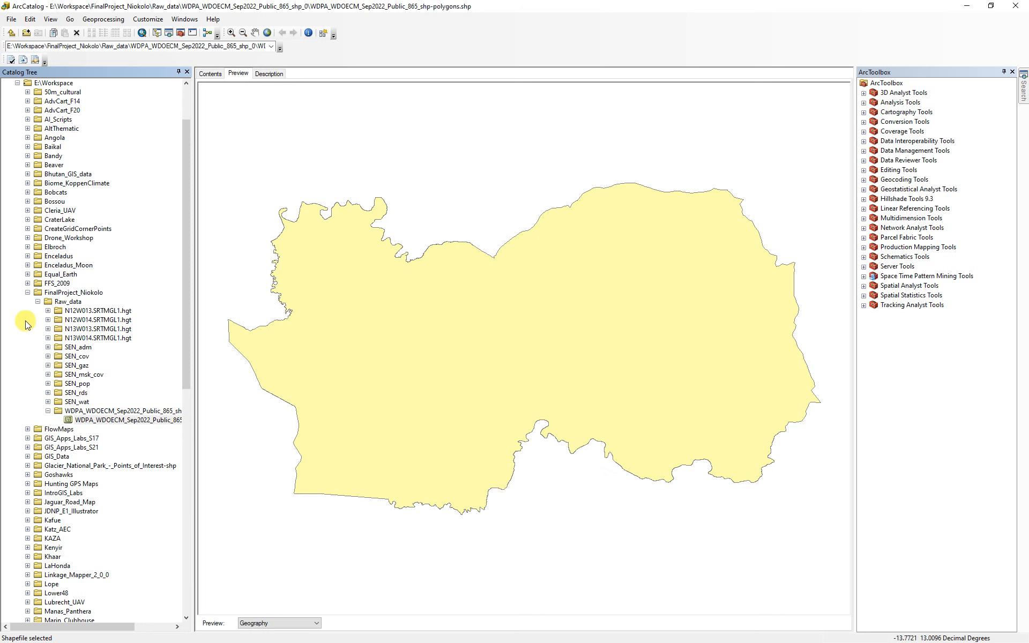
# Preview the N12W013.hgt elevation raster and check its spatial reference in the raster properties
pyautogui.click(48, 310)
pyautogui.click(81, 320)
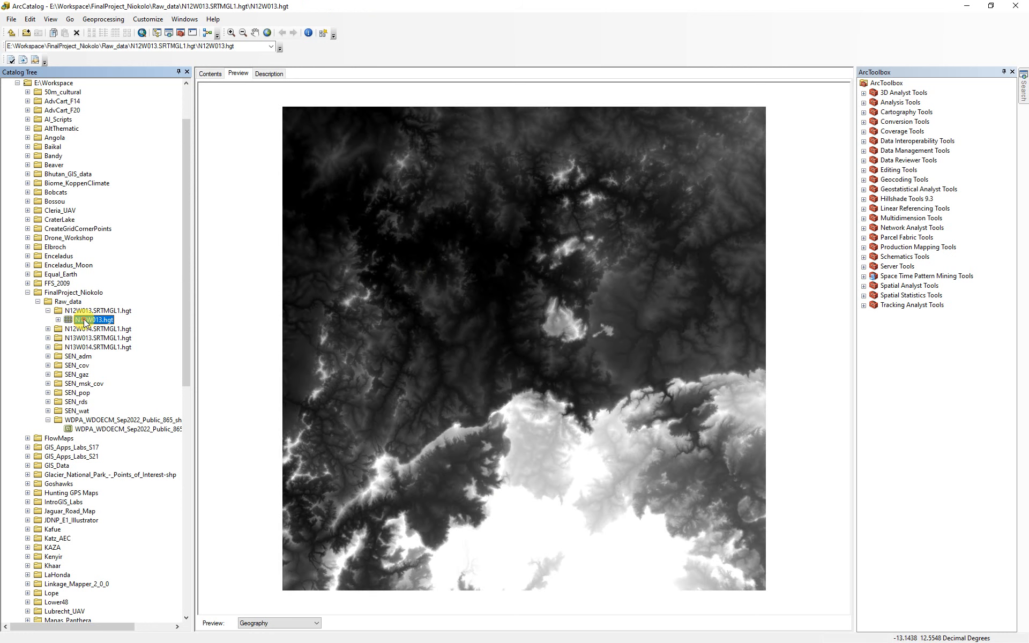
pyautogui.rightClick(85, 321)
pyautogui.click(135, 453)
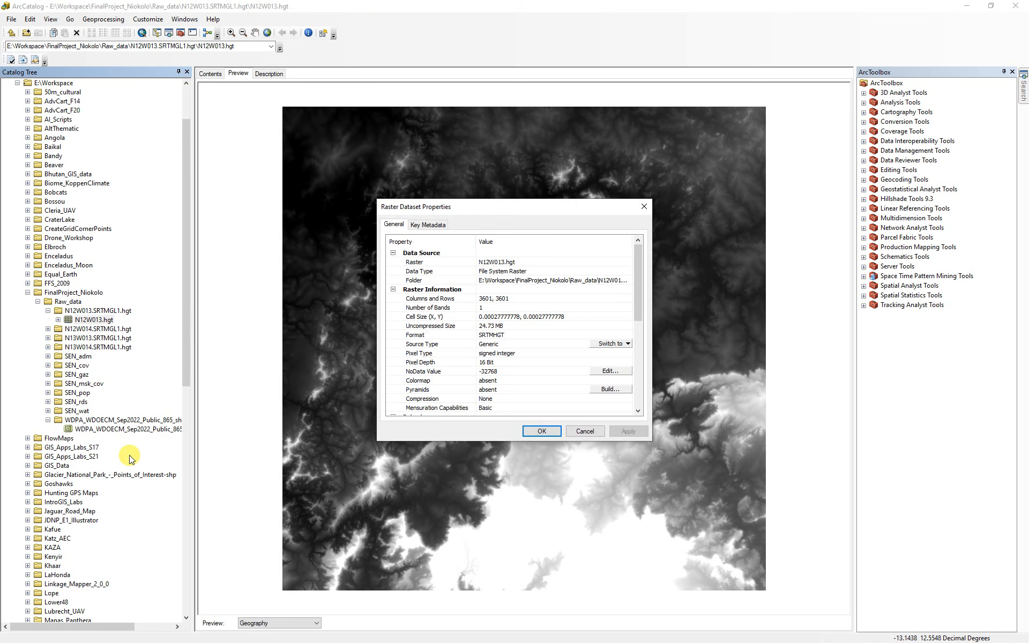
pyautogui.moveTo(639, 283); pyautogui.dragTo(645, 353)
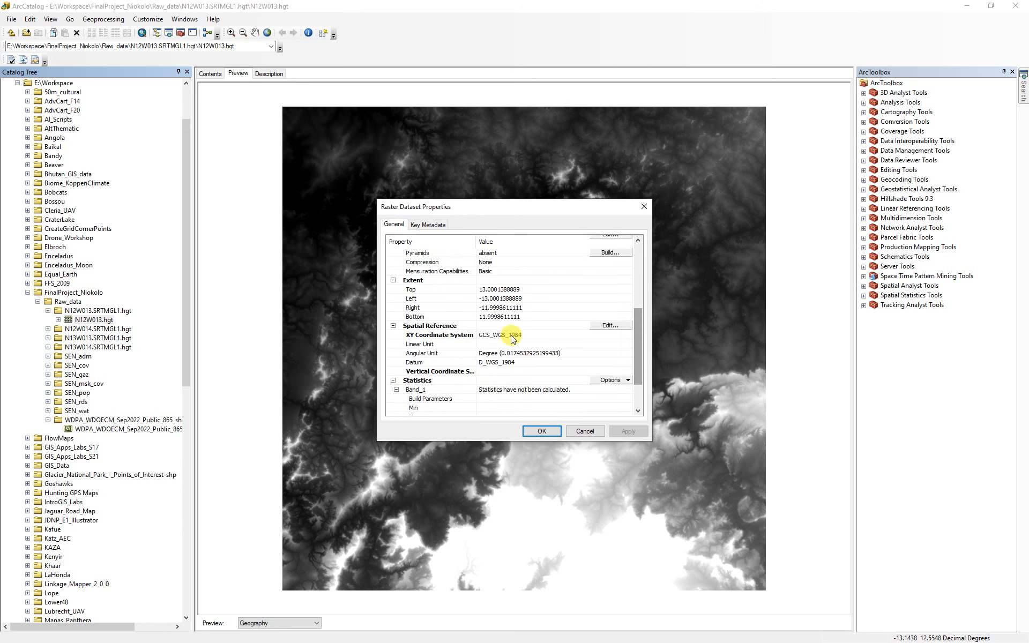
pyautogui.click(586, 432)
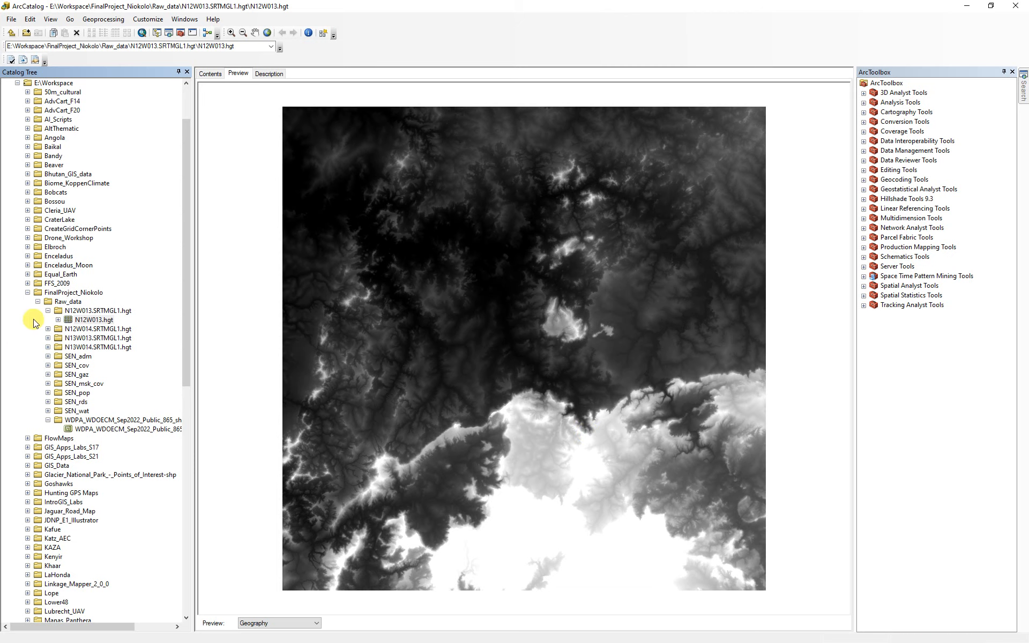
pyautogui.click(48, 311)
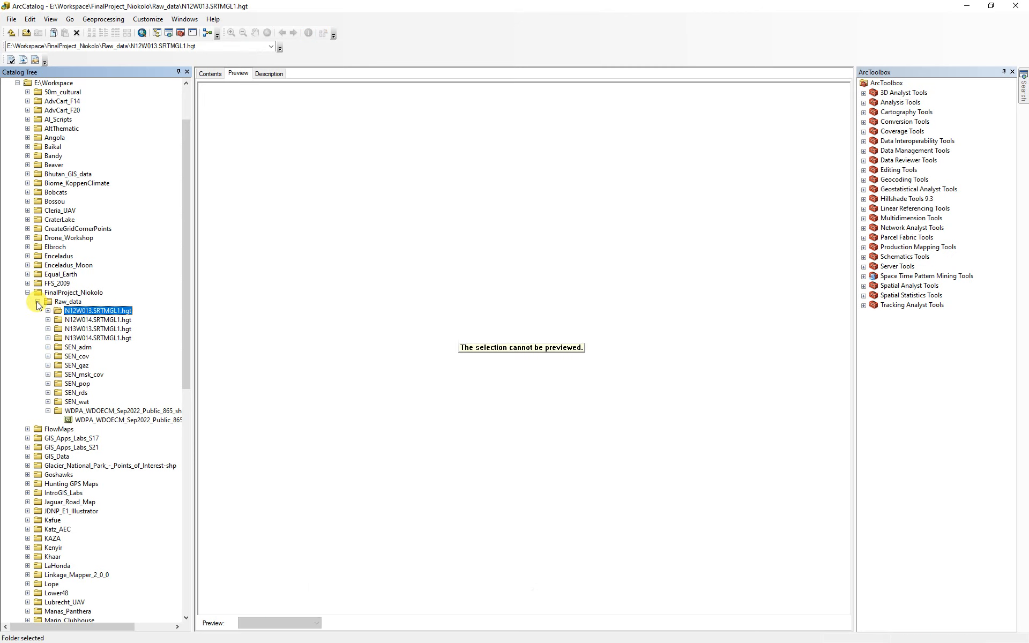
# Create a file geodatabase named NiokoloProject in the FinalProject_Niokolo folder
pyautogui.click(80, 292)
pyautogui.rightClick(82, 293)
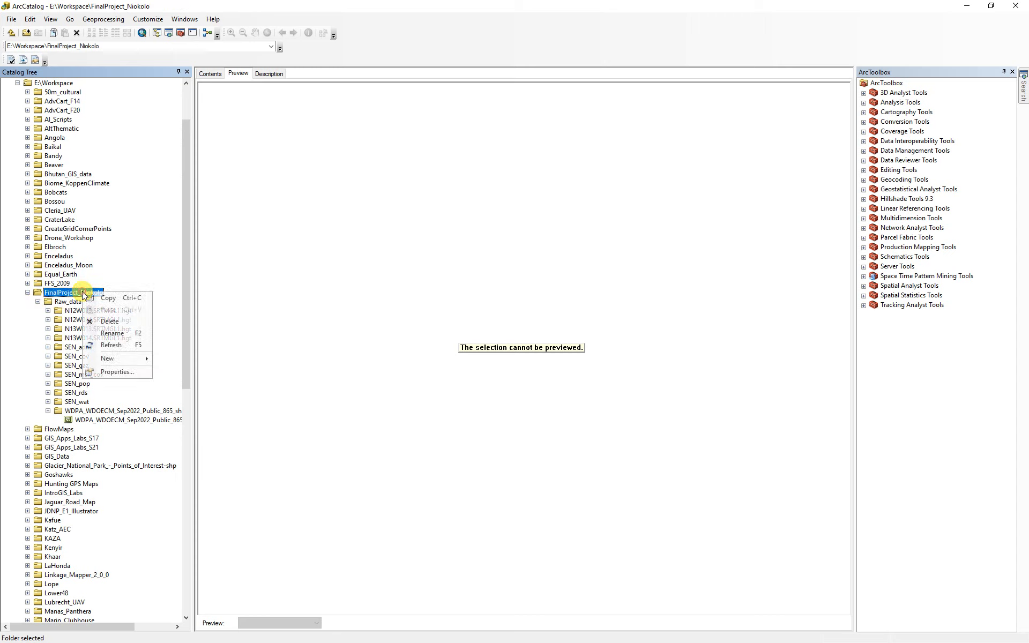
pyautogui.moveTo(108, 358)
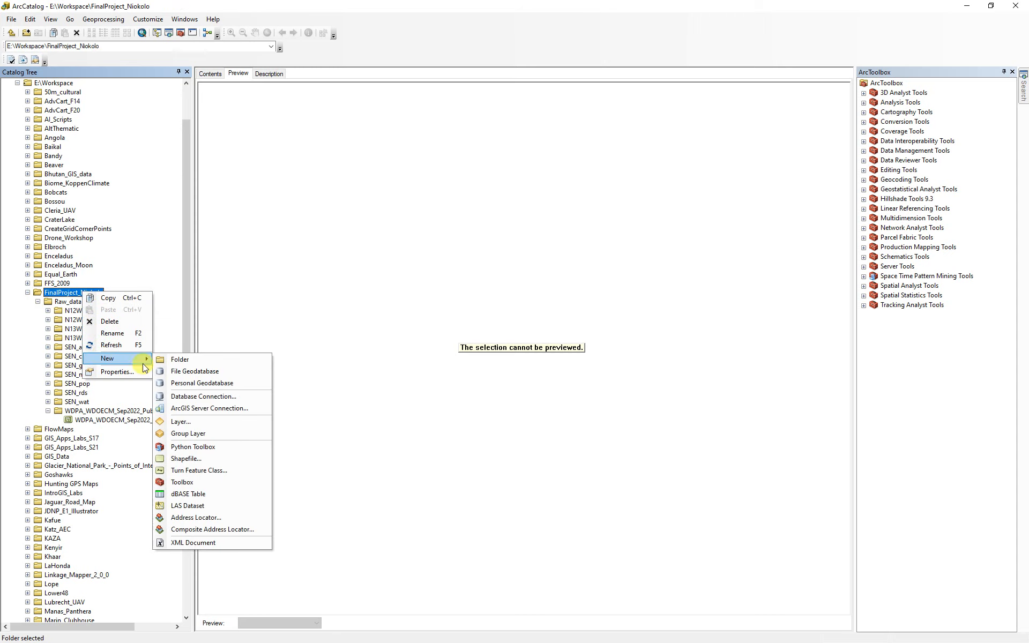
pyautogui.click(191, 372)
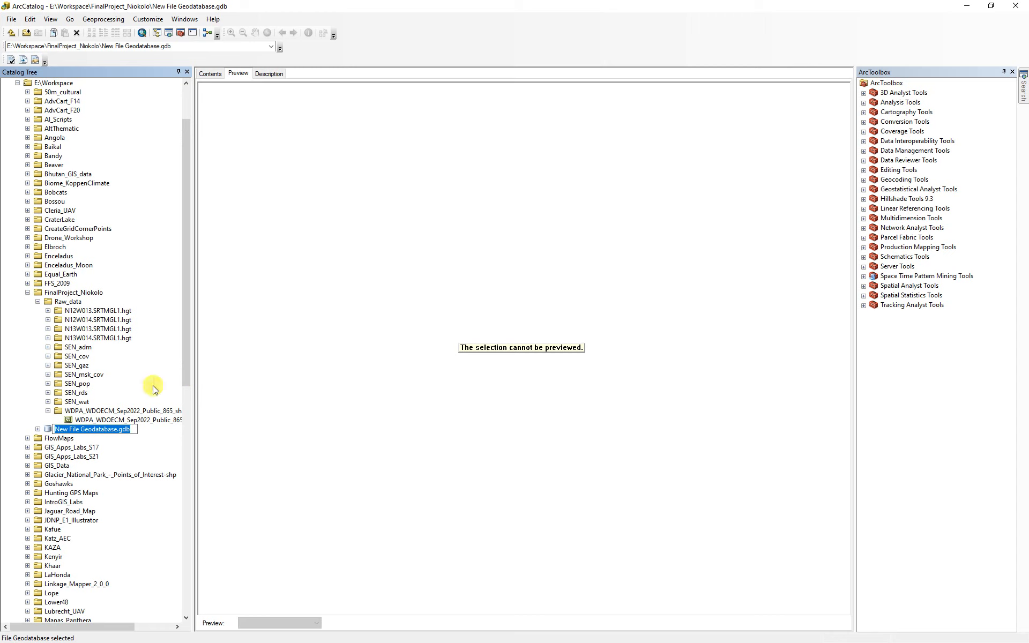
pyautogui.write('Nio')
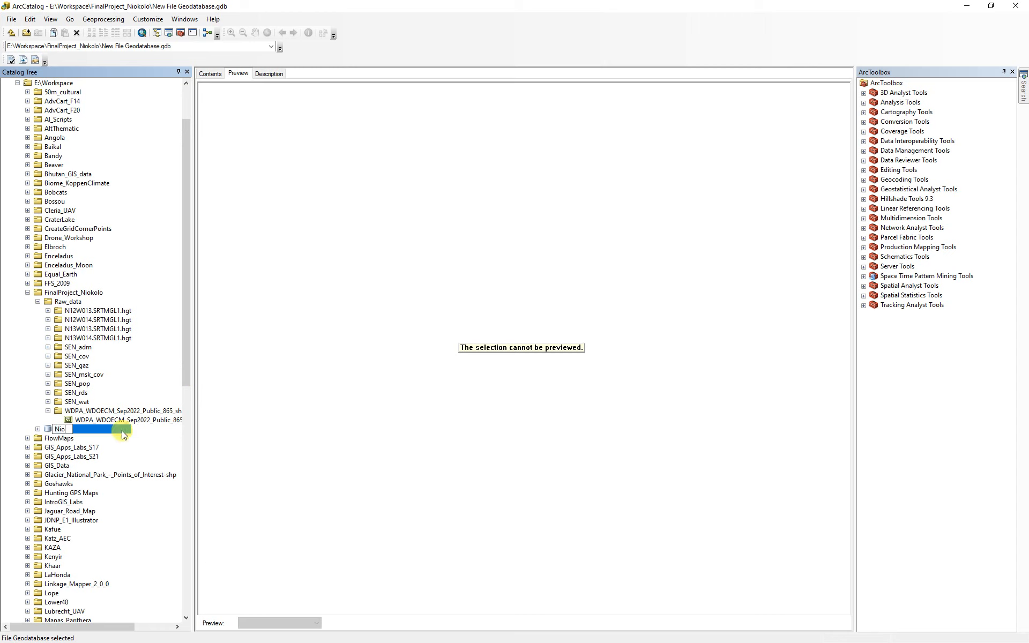
pyautogui.write('koloProject')
pyautogui.press('Return')
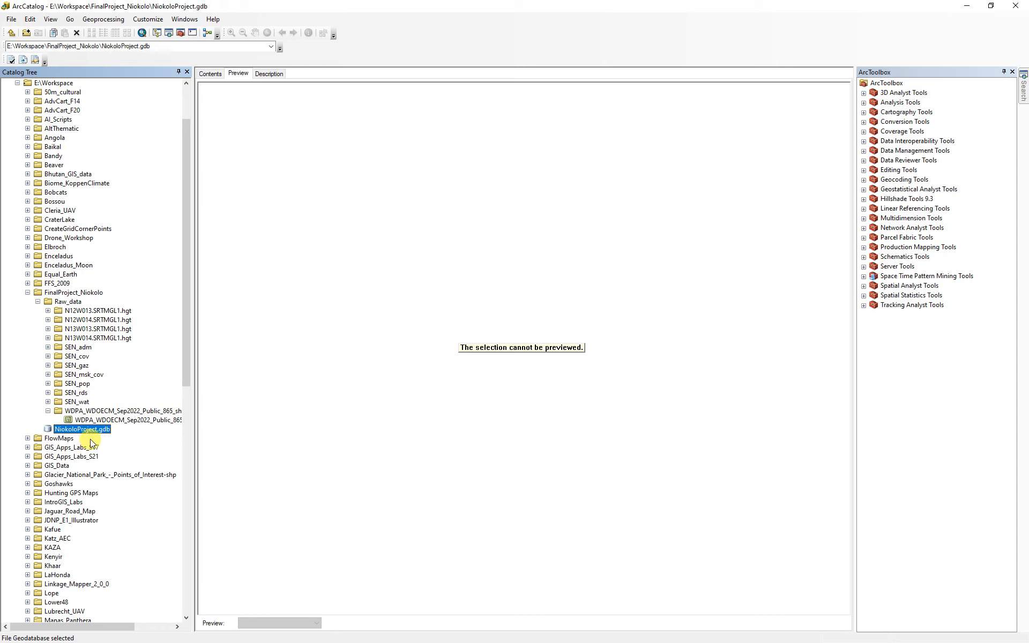
# Create a feature dataset named Park_Vector in NiokoloProject.gdb using the WGS 1984 geographic coordinate system, accepting the remaining defaults
pyautogui.rightClick(88, 429)
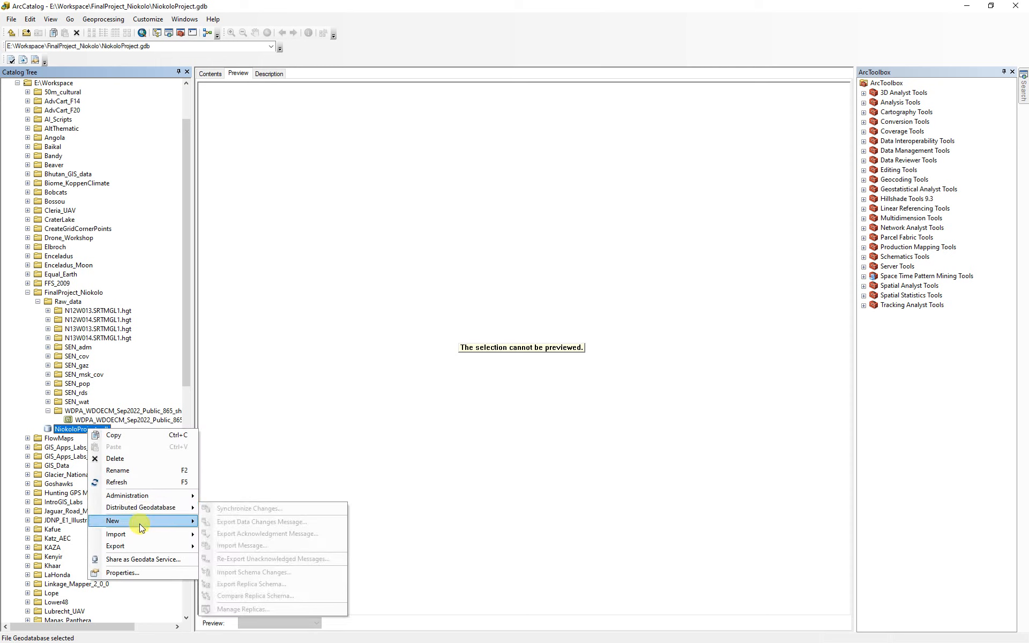
pyautogui.moveTo(138, 523)
pyautogui.click(231, 522)
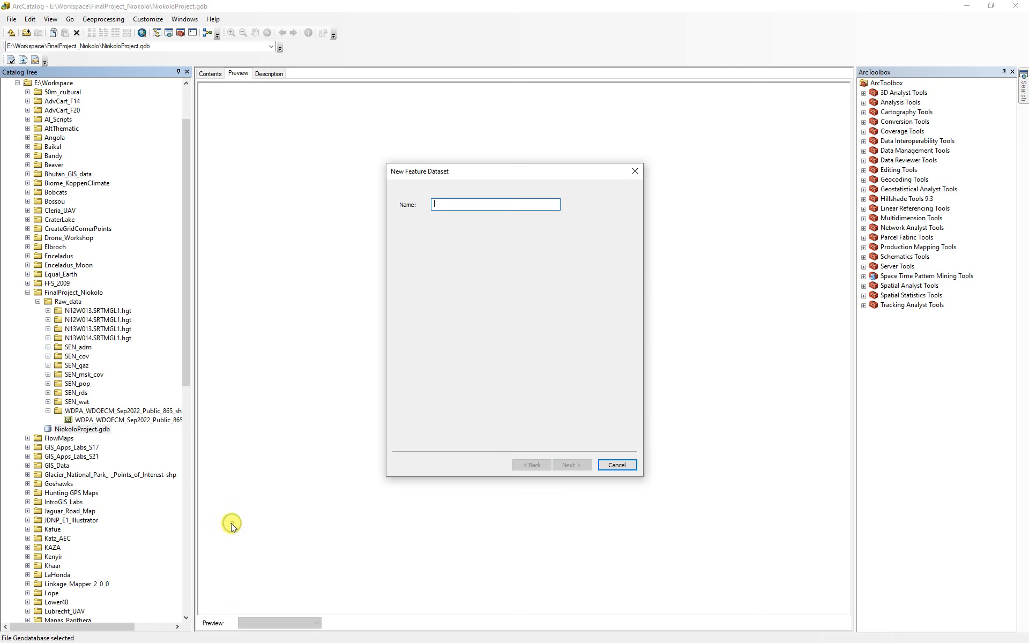
pyautogui.write('Park_Vector')
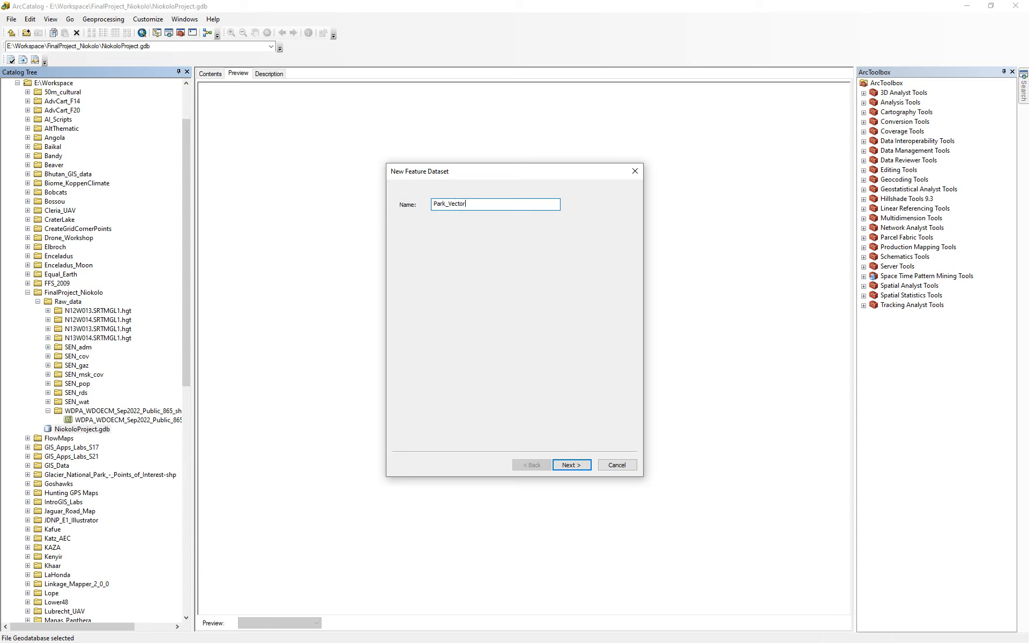
pyautogui.click(572, 466)
pyautogui.click(452, 338)
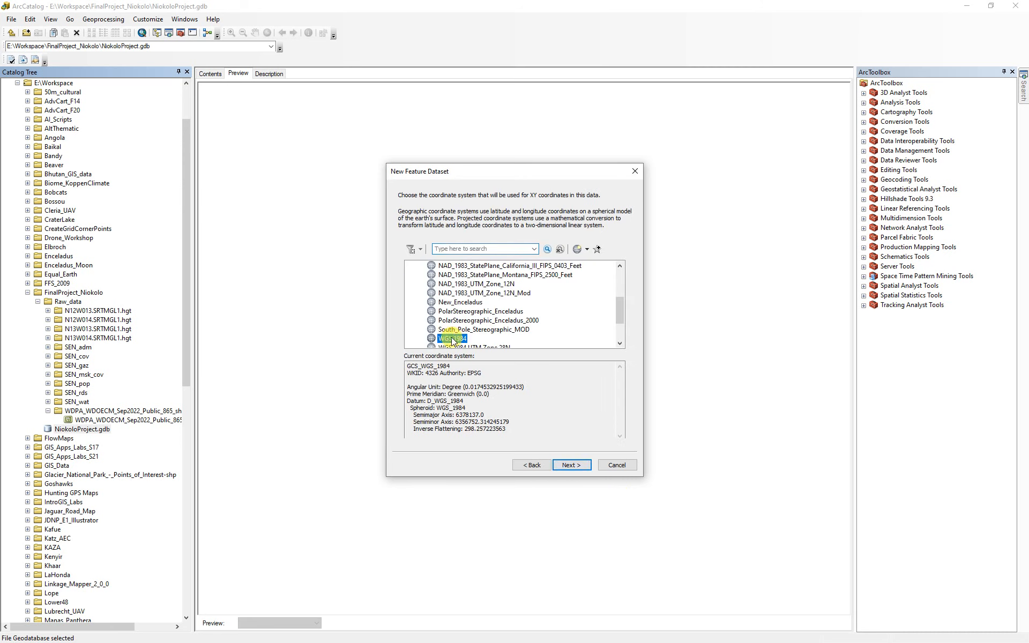
pyautogui.click(573, 465)
pyautogui.click(573, 465)
pyautogui.click(574, 465)
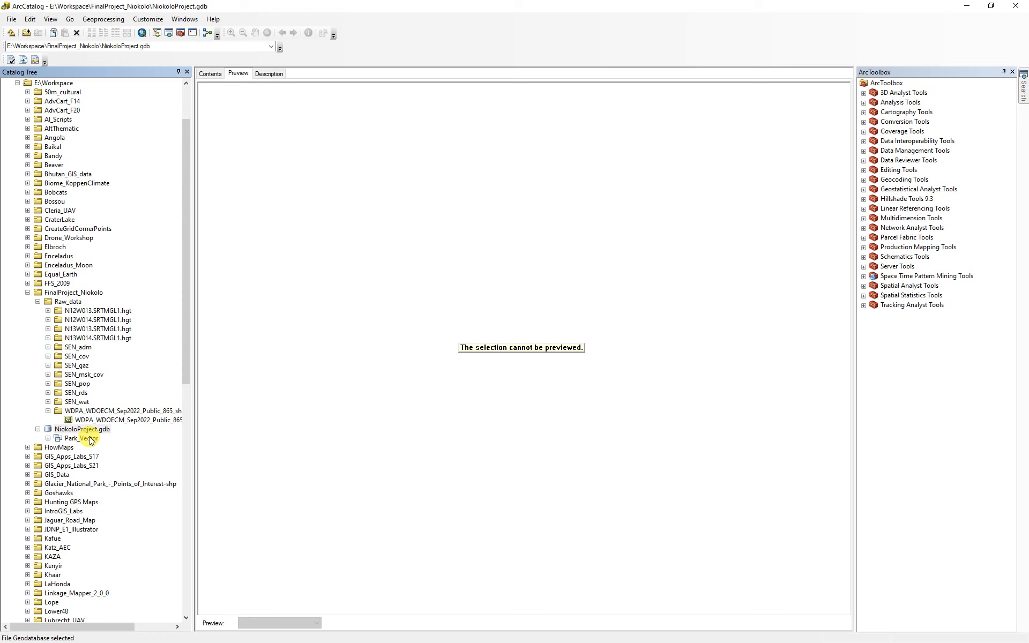
# Check the pixel type, pixel depth and number of bands of the N12W013.hgt elevation raster in its properties
pyautogui.click(47, 311)
pyautogui.click(88, 321)
pyautogui.rightClick(88, 319)
pyautogui.click(120, 451)
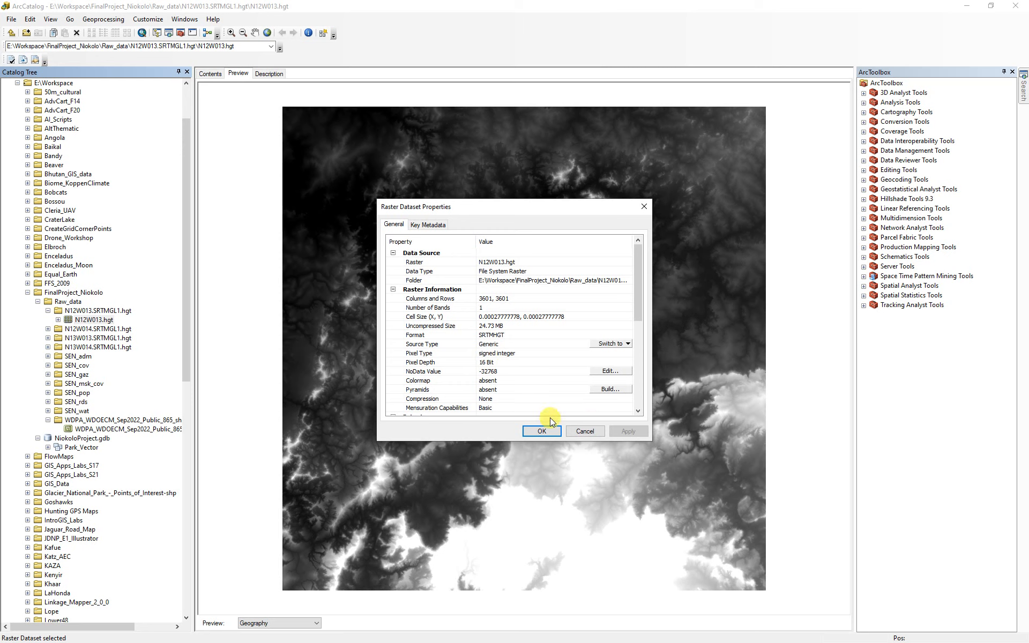
pyautogui.click(542, 431)
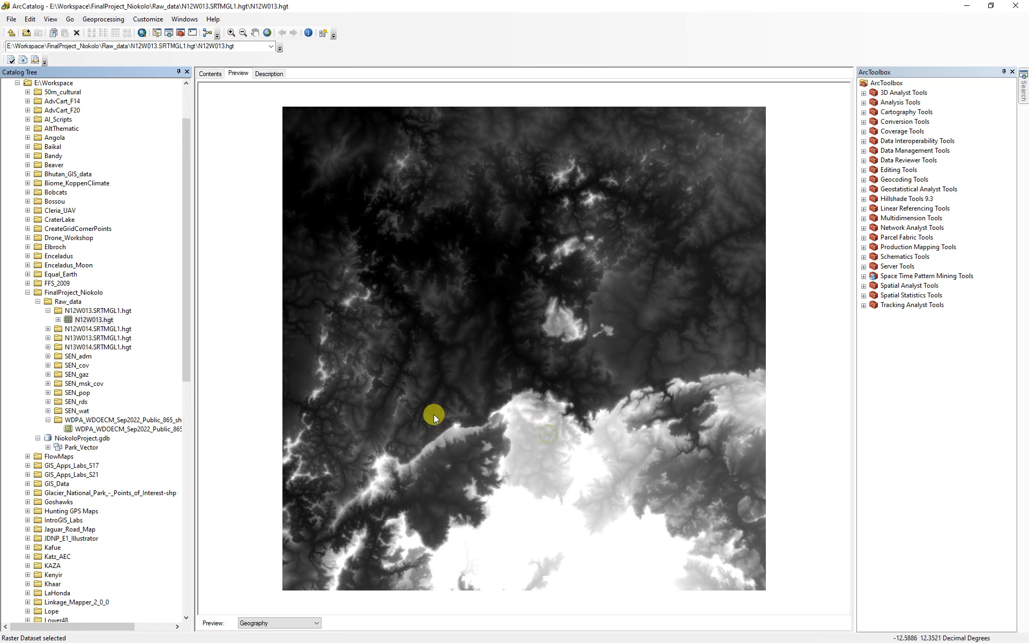
pyautogui.click(48, 311)
pyautogui.click(210, 73)
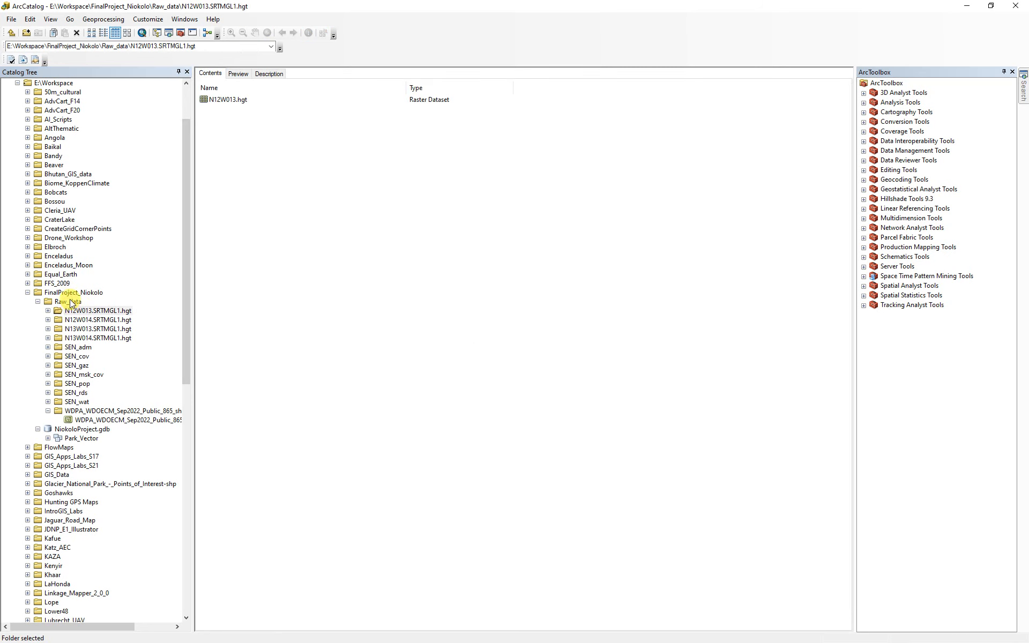
pyautogui.click(75, 294)
pyautogui.rightClick(79, 294)
pyautogui.moveTo(101, 358)
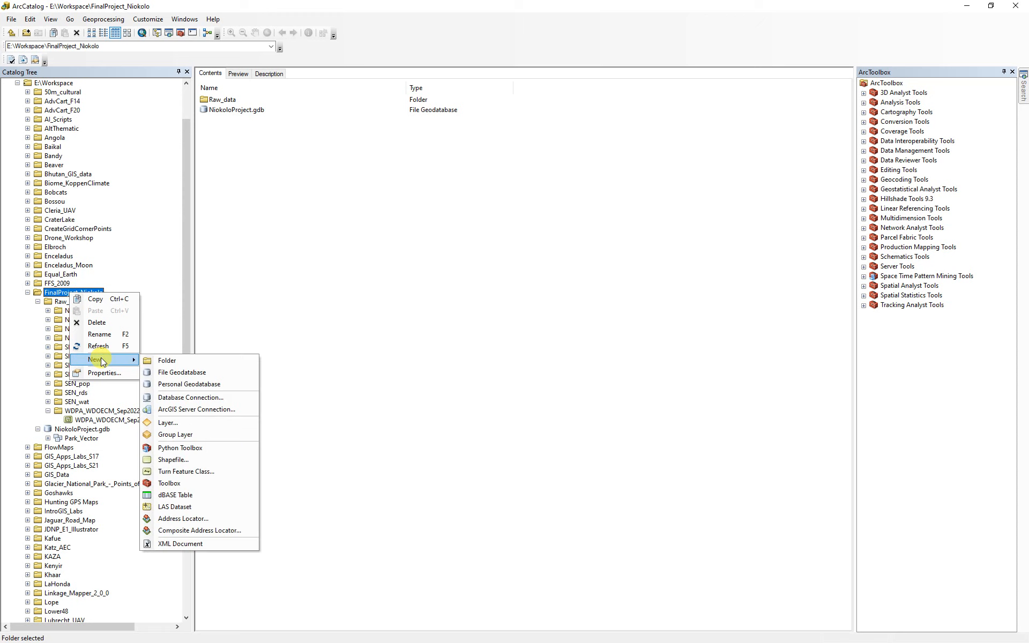
pyautogui.click(37, 388)
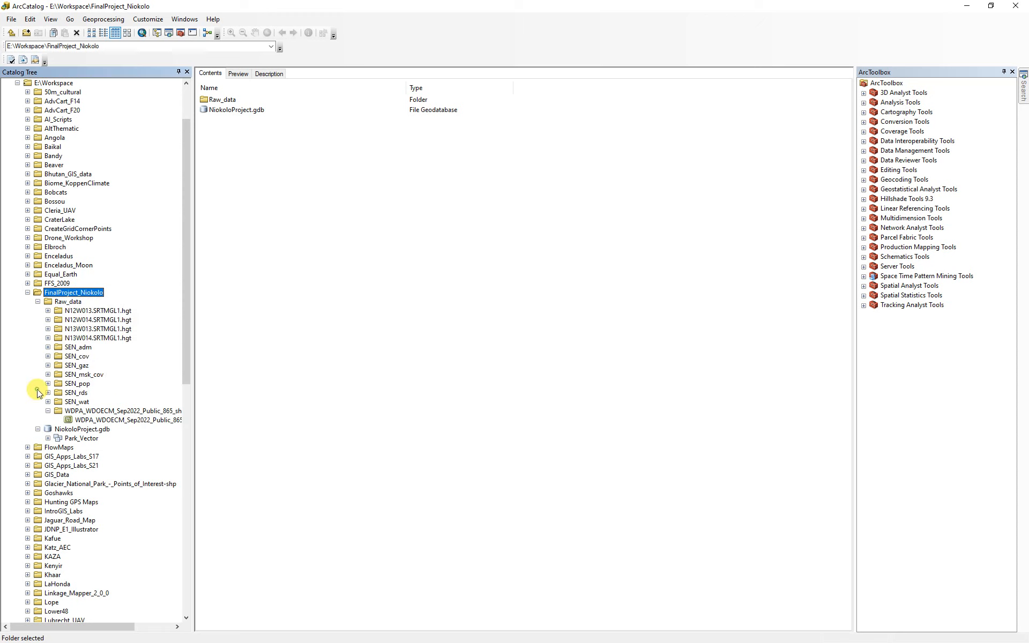
# Create a raster dataset named Niokolo_DEM in NiokoloProject.gdb with pixel type 16_BIT_SIGNED and one band
pyautogui.rightClick(68, 430)
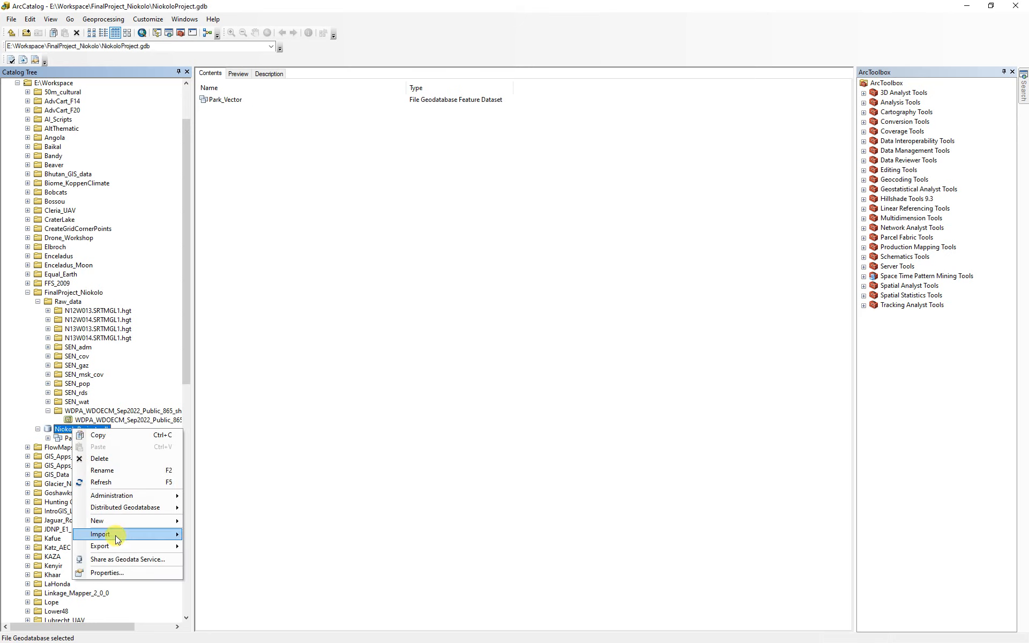
pyautogui.moveTo(116, 535)
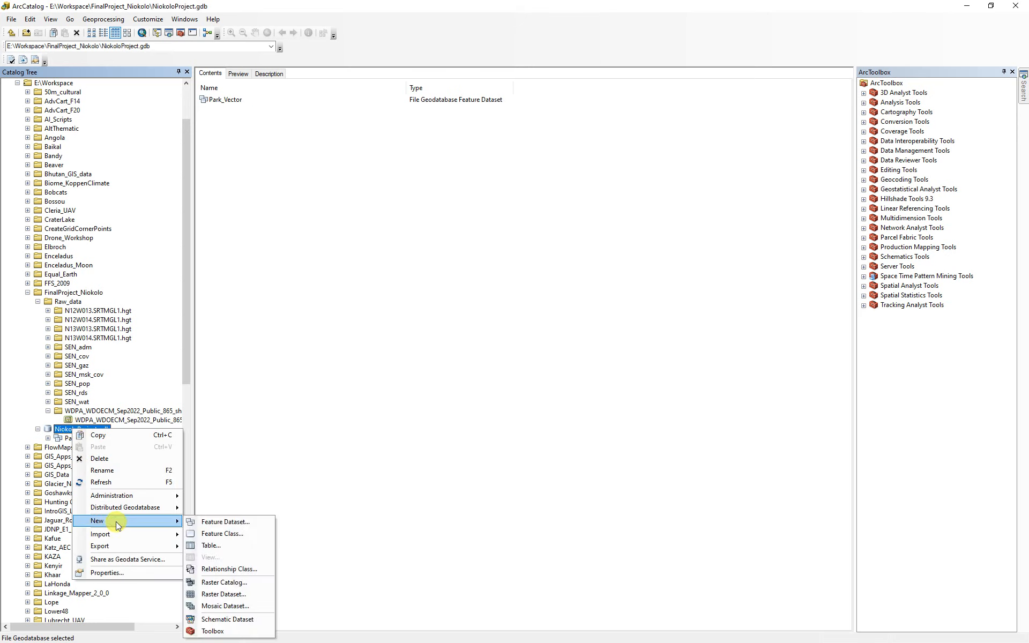
pyautogui.click(213, 595)
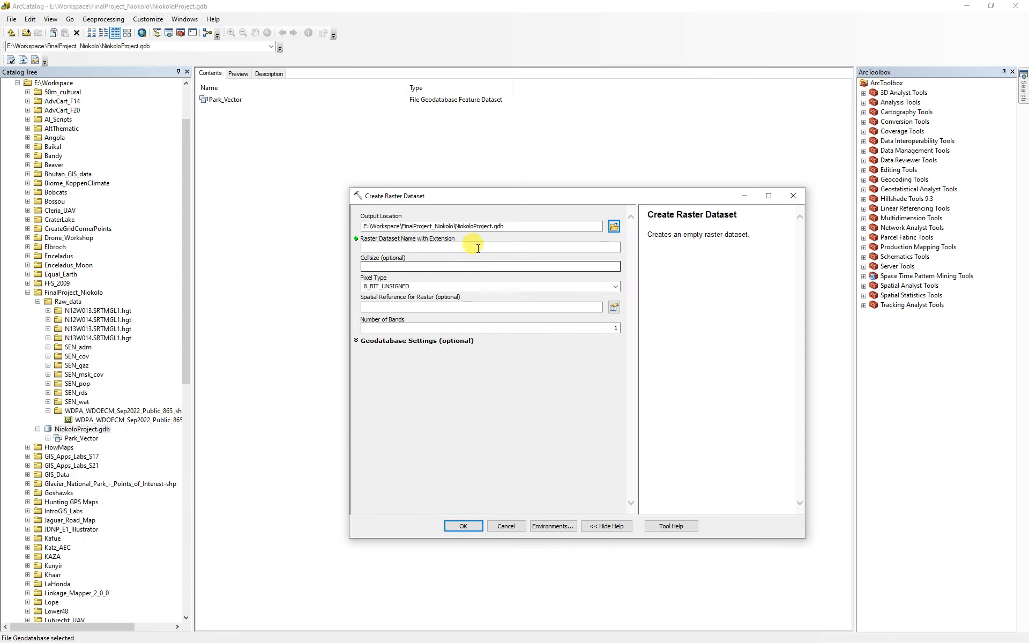
pyautogui.click(469, 247)
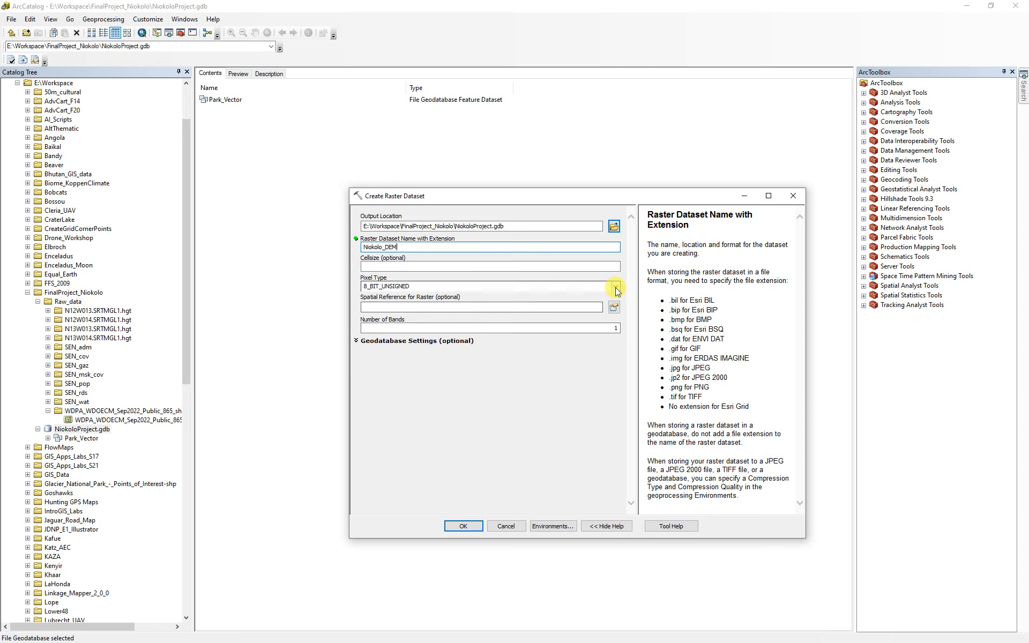
pyautogui.click(616, 288)
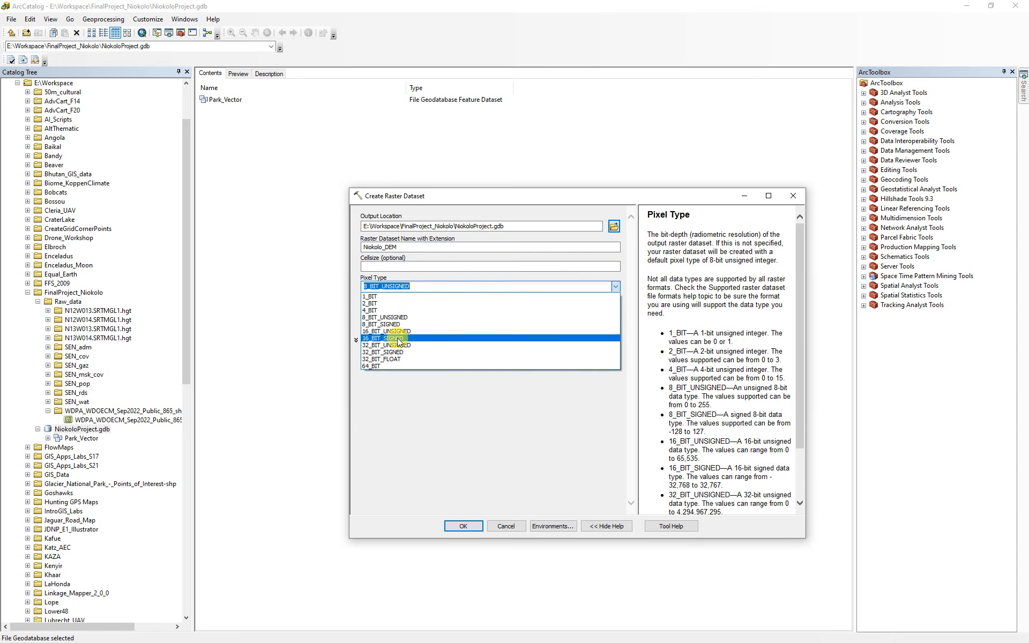
pyautogui.click(398, 338)
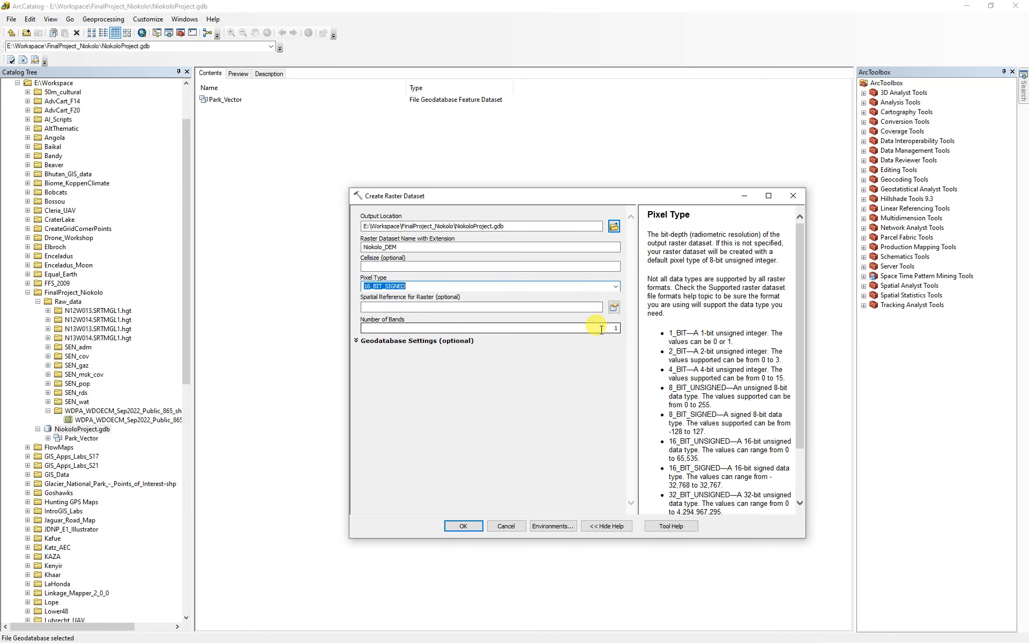
pyautogui.click(464, 527)
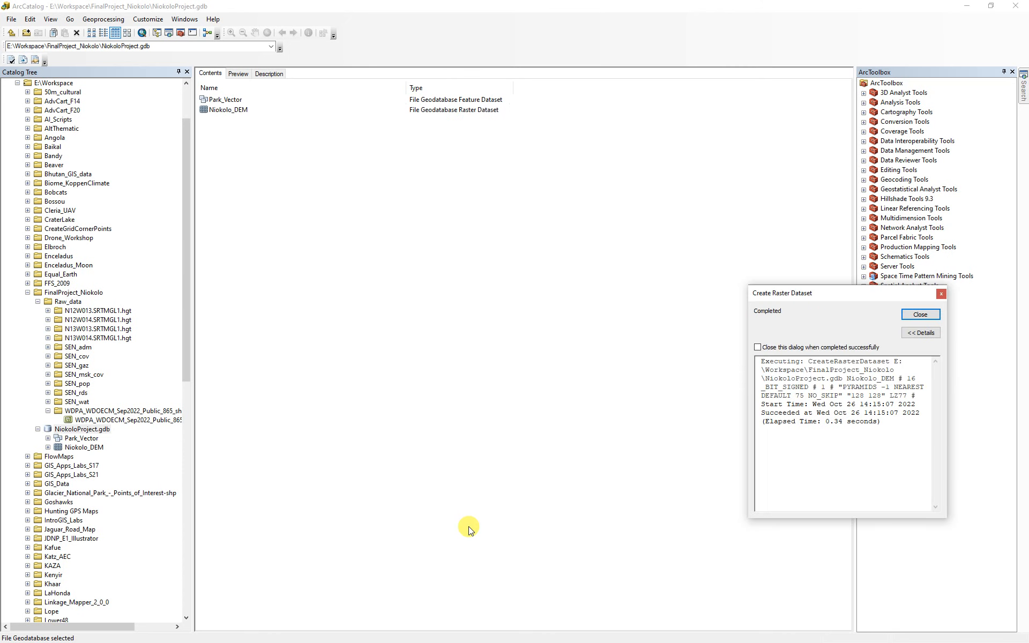
pyautogui.click(918, 316)
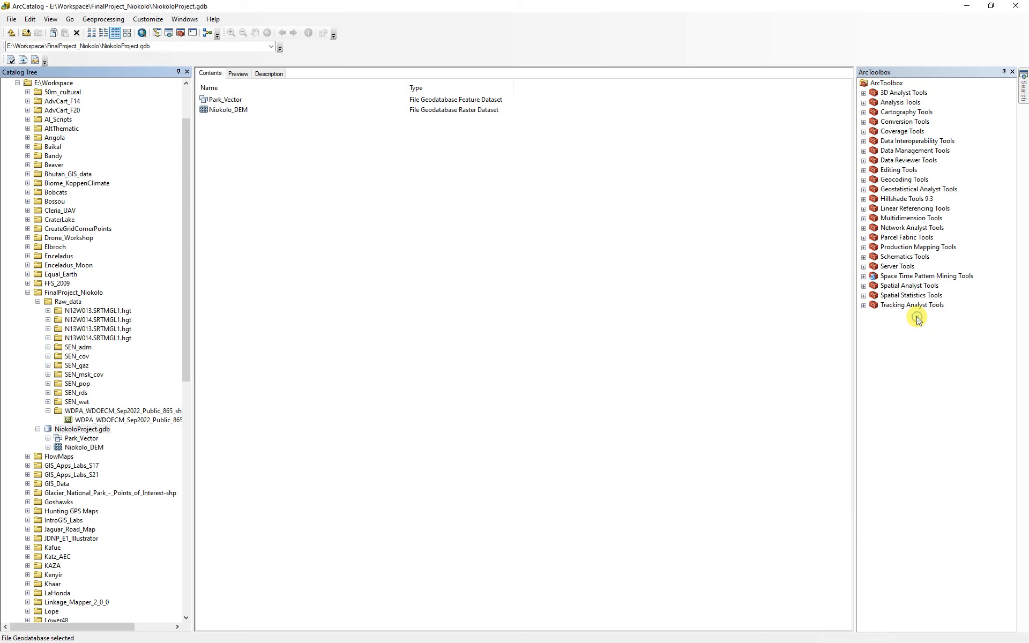
# Load the N12W013, N12W014, N13W013 and N13W014 hgt rasters into Niokolo_DEM with the Mosaic tool, keeping its default options
pyautogui.rightClick(78, 449)
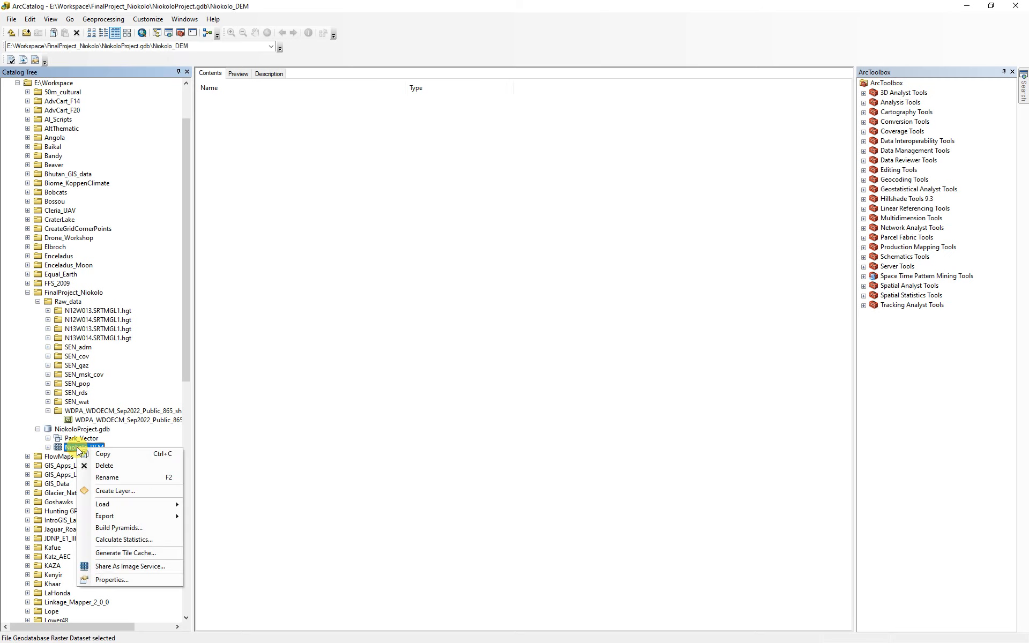
pyautogui.moveTo(104, 507)
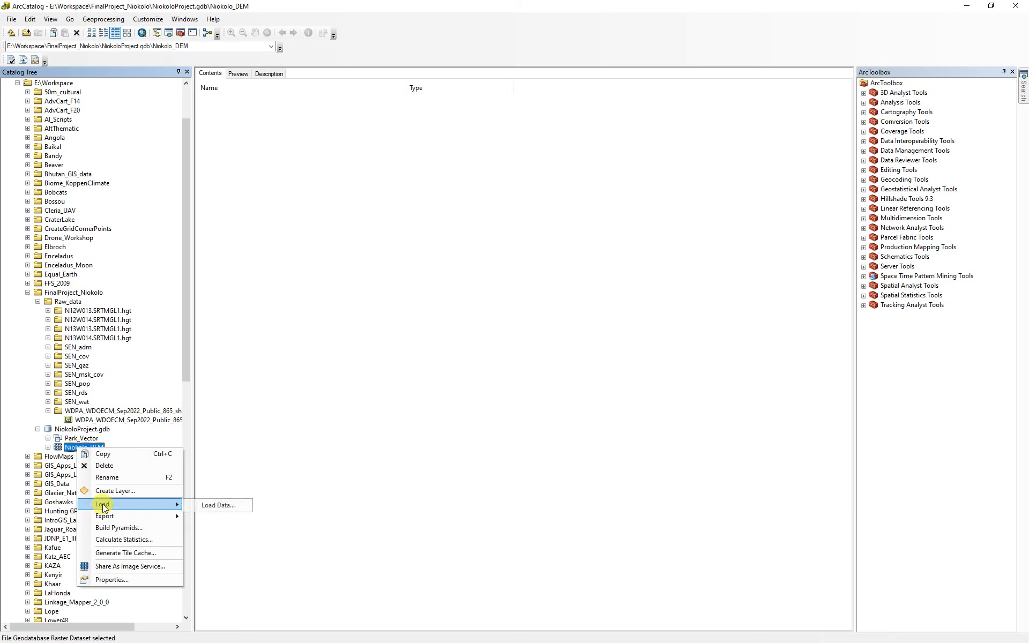
pyautogui.click(236, 506)
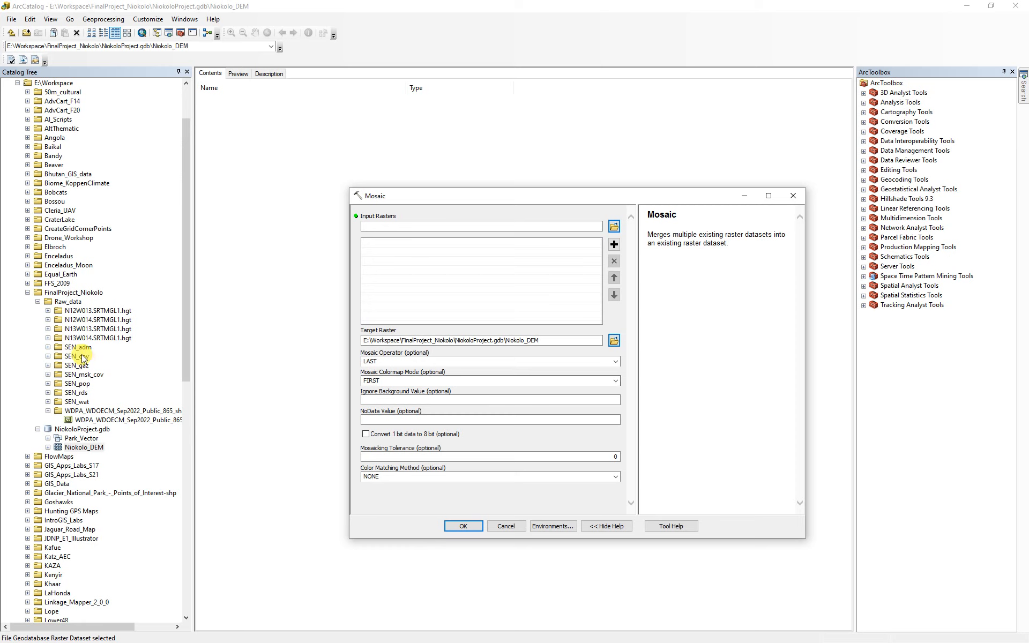
pyautogui.click(47, 310)
pyautogui.moveTo(81, 322); pyautogui.dragTo(457, 260)
pyautogui.click(48, 329)
pyautogui.moveTo(84, 338); pyautogui.dragTo(436, 270)
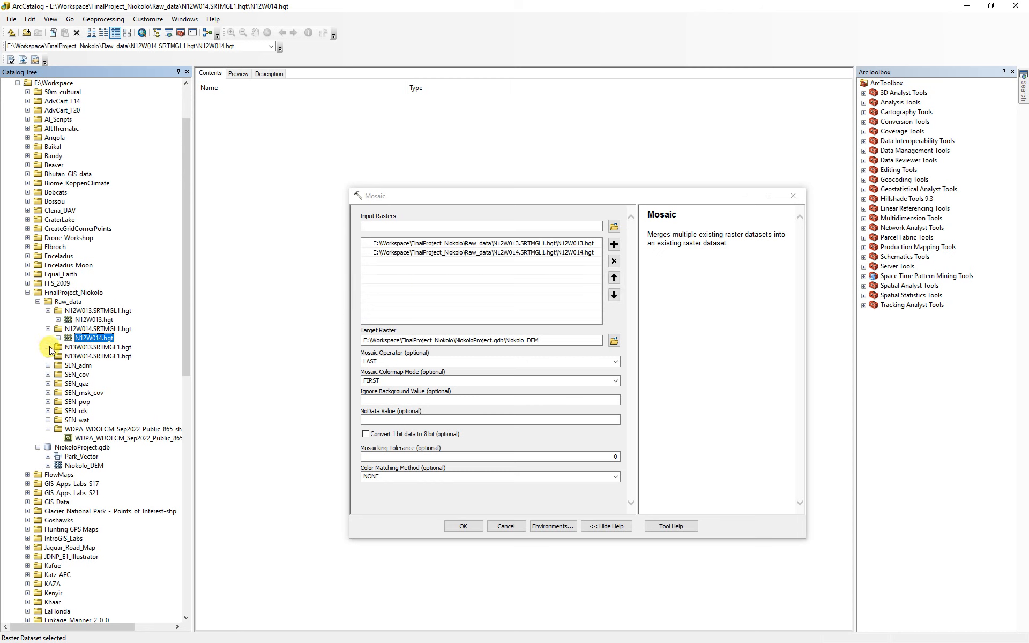
pyautogui.click(47, 347)
pyautogui.moveTo(85, 356); pyautogui.dragTo(416, 280)
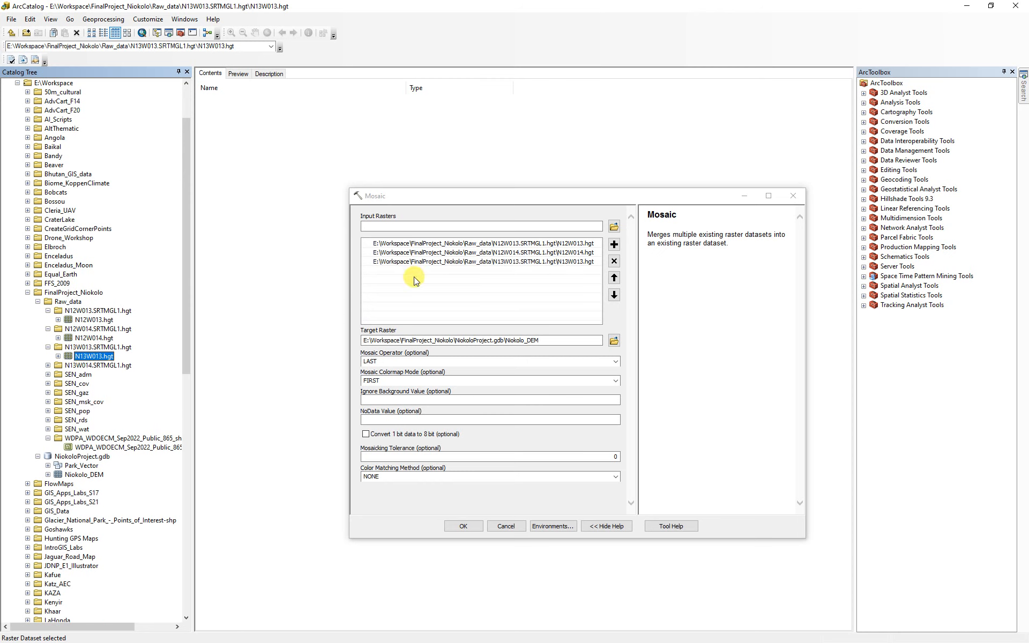
pyautogui.click(47, 365)
pyautogui.moveTo(86, 374); pyautogui.dragTo(441, 277)
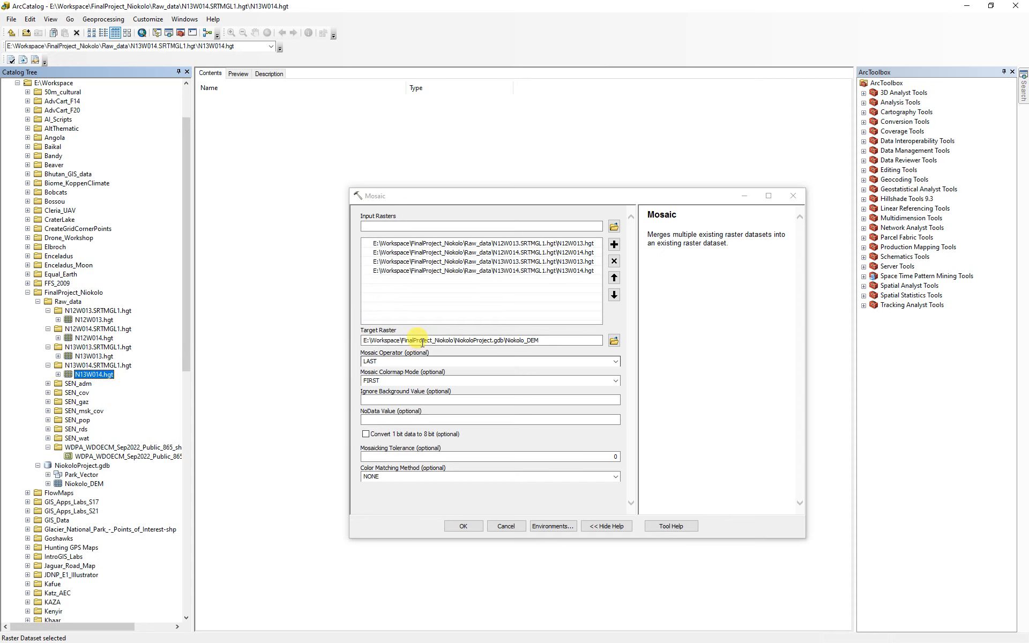
pyautogui.click(463, 527)
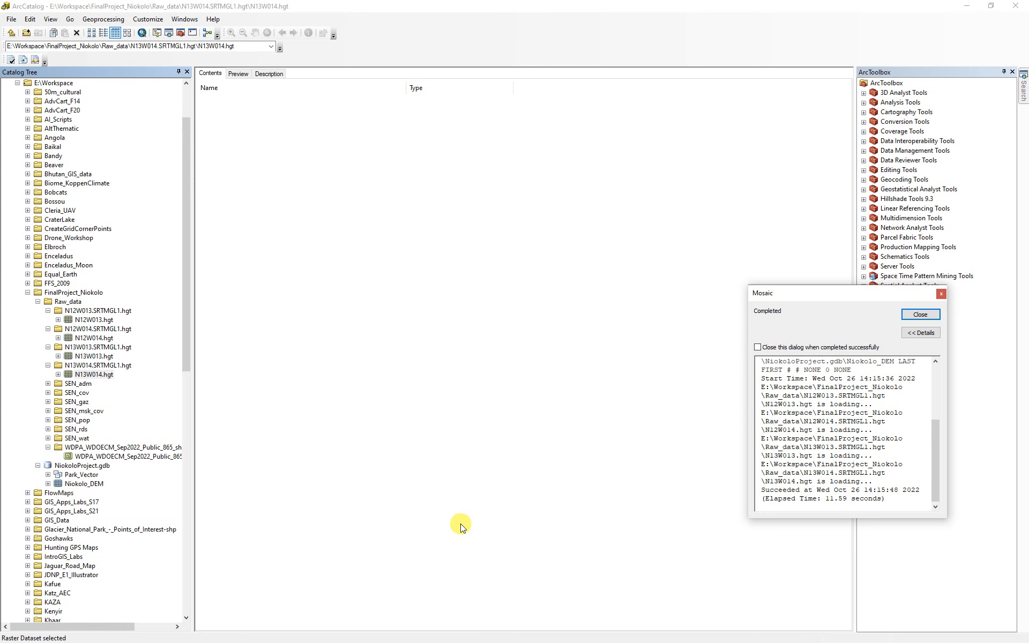
pyautogui.click(917, 315)
# Preview the mosaicked Niokolo_DEM raster and examine the seams between its tiles at closer and wider scales
pyautogui.click(60, 484)
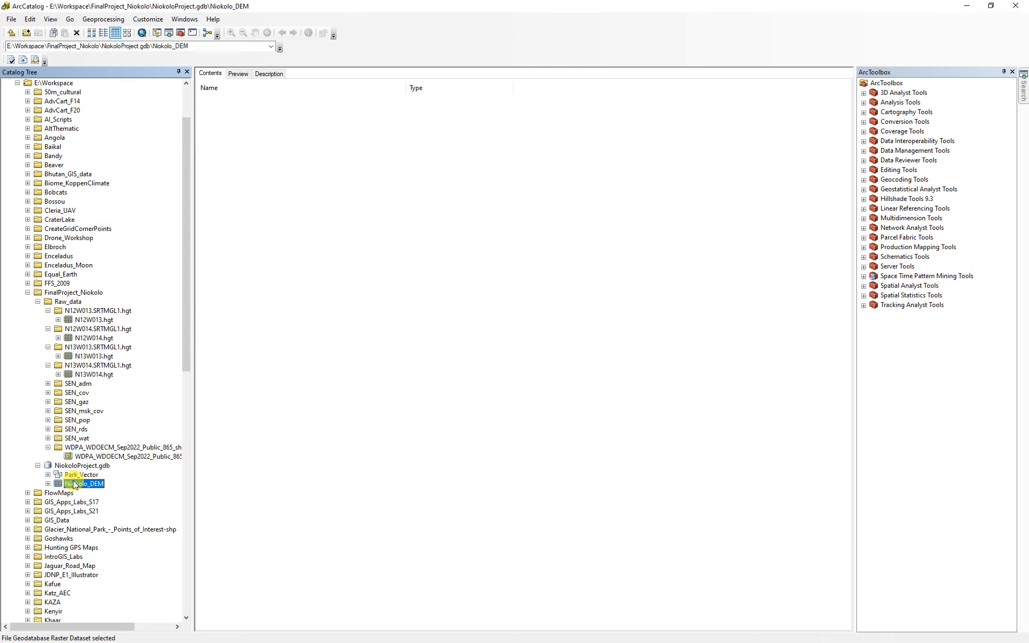
pyautogui.click(239, 74)
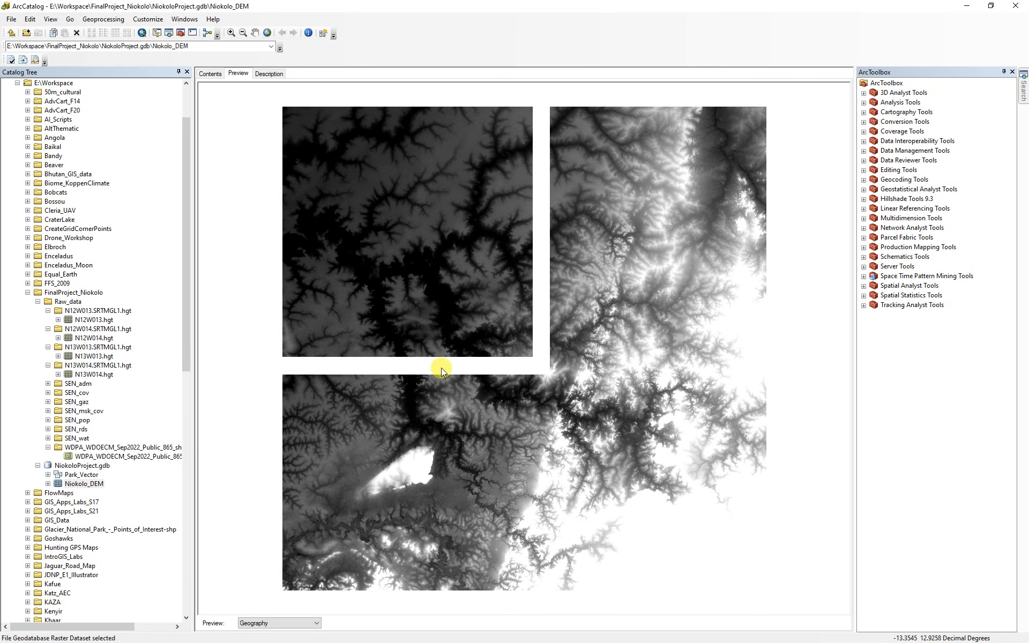
pyautogui.scroll(2, 453, 376)
pyautogui.scroll(2, 452, 375)
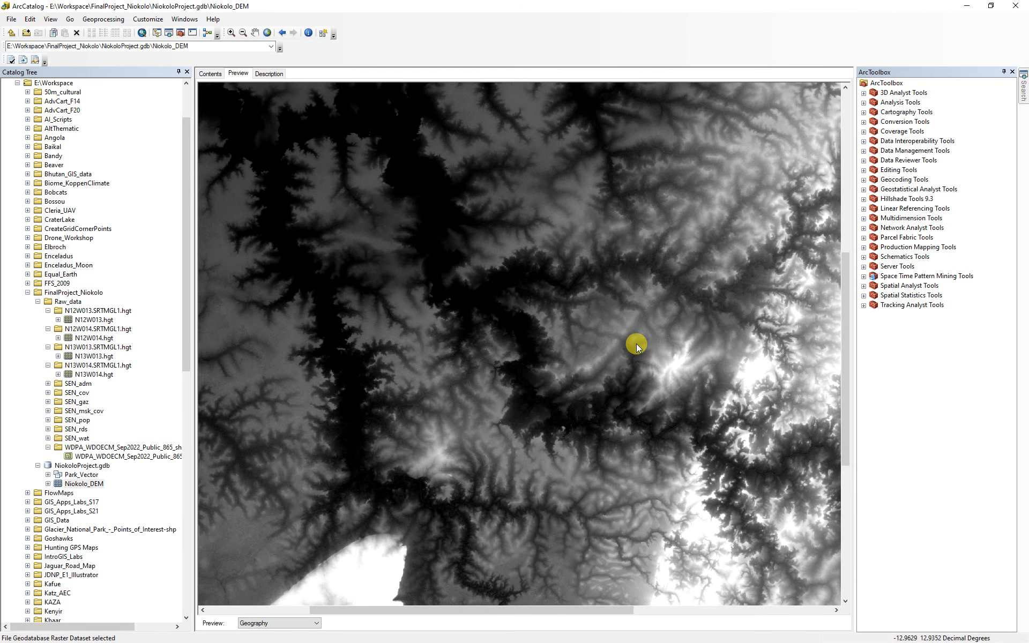
pyautogui.scroll(-2, 621, 358)
pyautogui.scroll(-2, 619, 358)
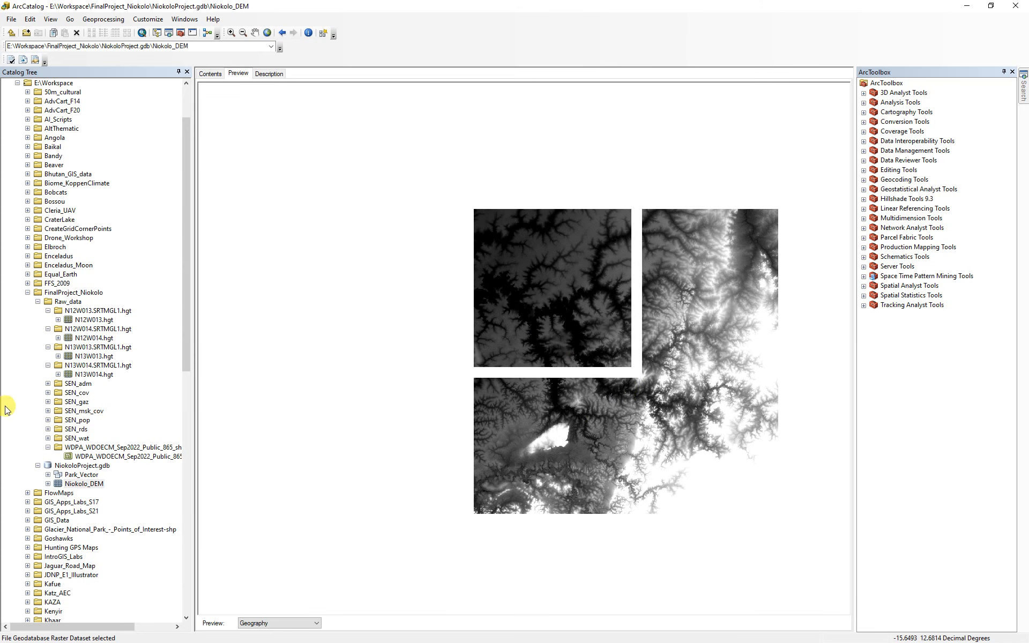
# Rebuild the Niokolo_DEM pyramids from the raster's properties using BILINEAR resampling and compression type NONE
pyautogui.rightClick(77, 489)
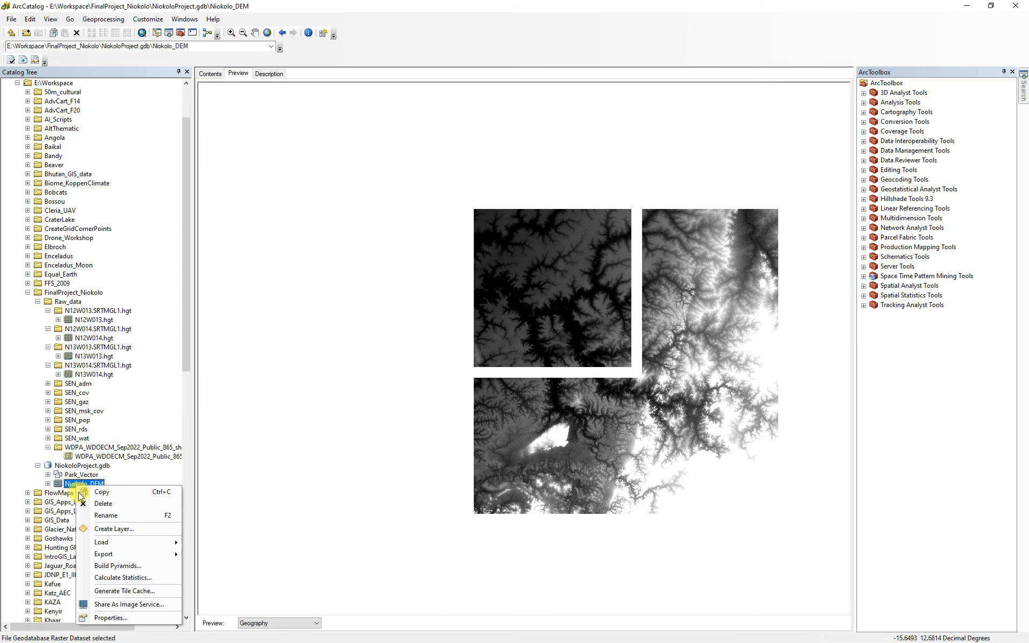
pyautogui.click(105, 619)
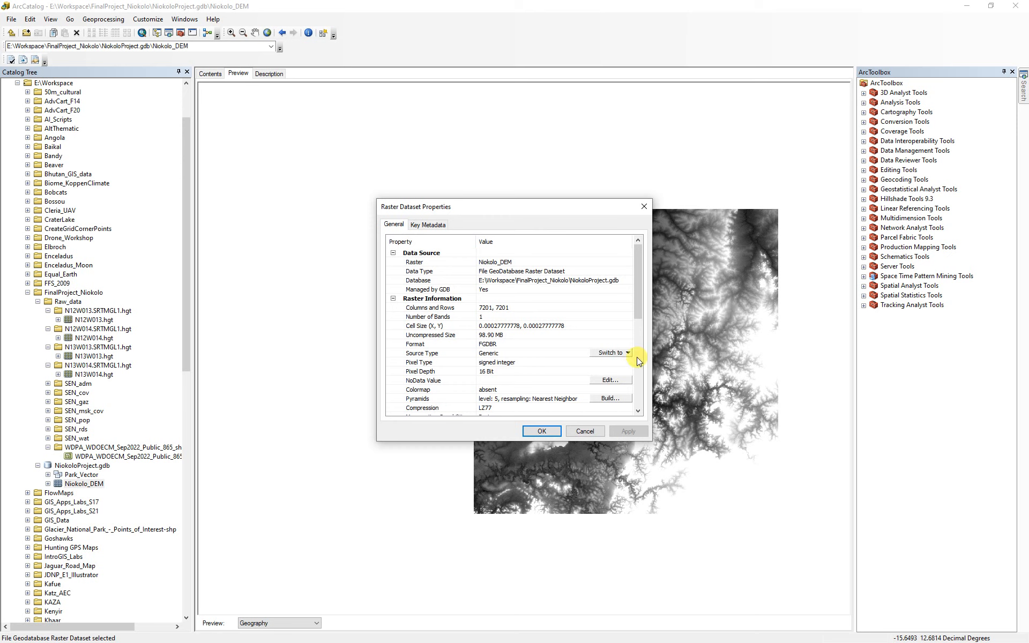
pyautogui.moveTo(641, 303); pyautogui.dragTo(641, 319)
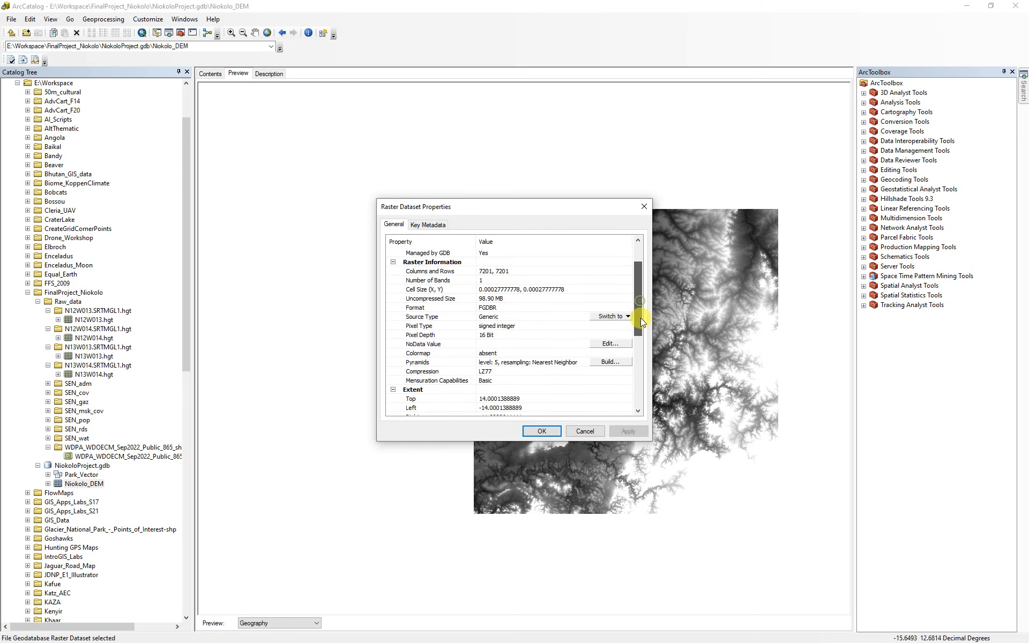
pyautogui.click(609, 362)
pyautogui.click(548, 282)
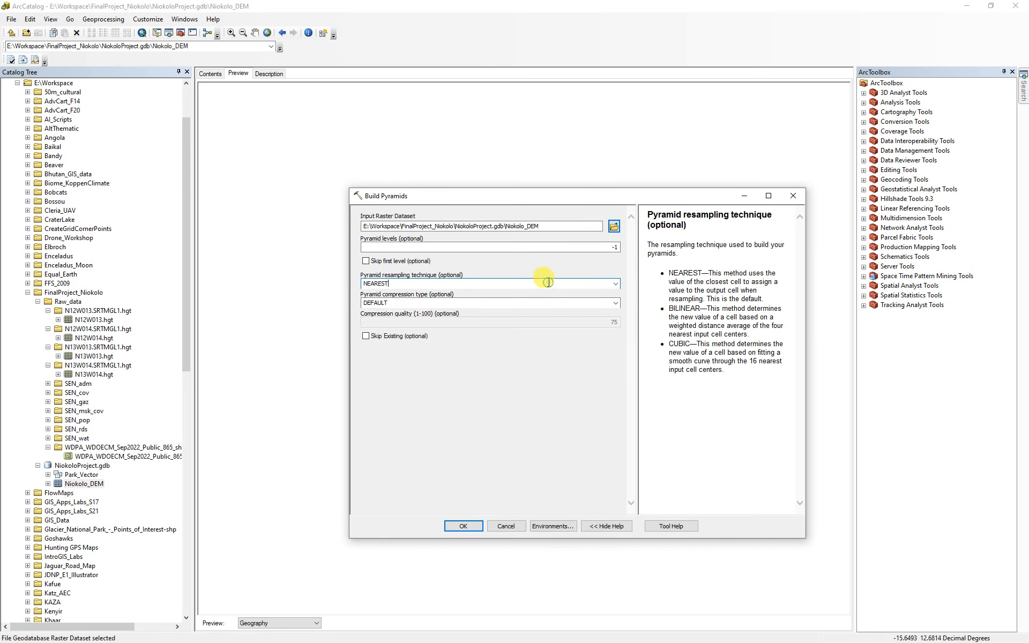
pyautogui.click(615, 283)
pyautogui.click(369, 298)
pyautogui.click(615, 304)
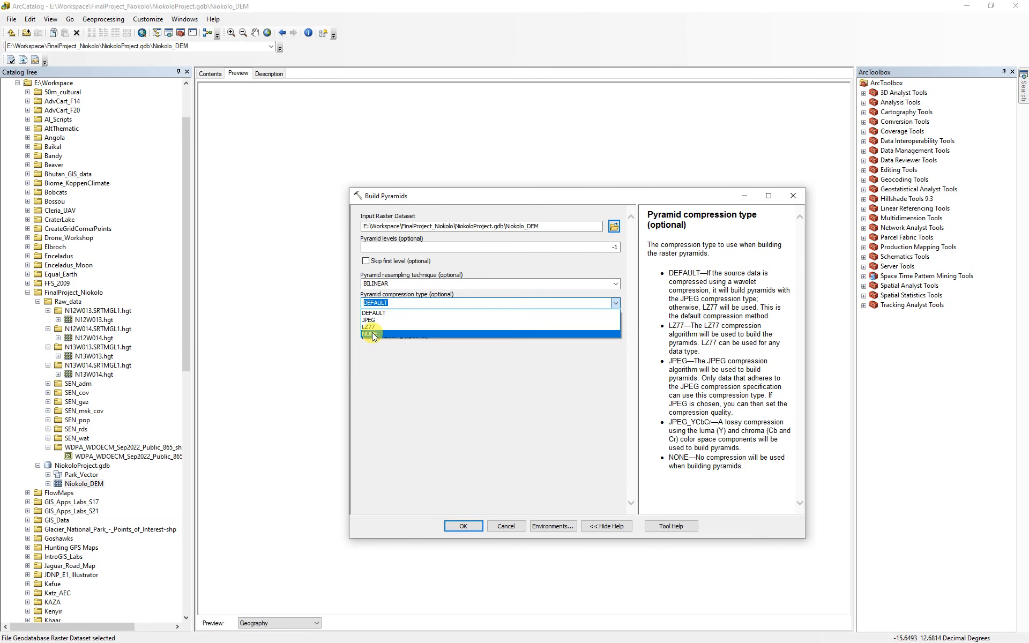
pyautogui.click(372, 333)
pyautogui.click(461, 527)
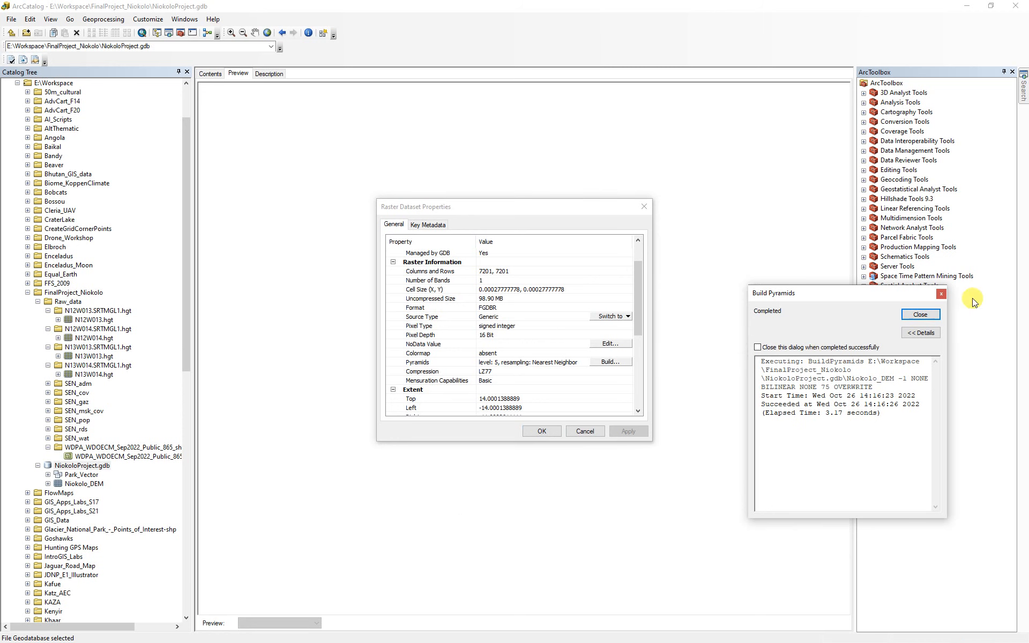
# Close the finished pyramid build and the raster properties, and preview Niokolo_DEM again
pyautogui.click(933, 314)
pyautogui.click(557, 431)
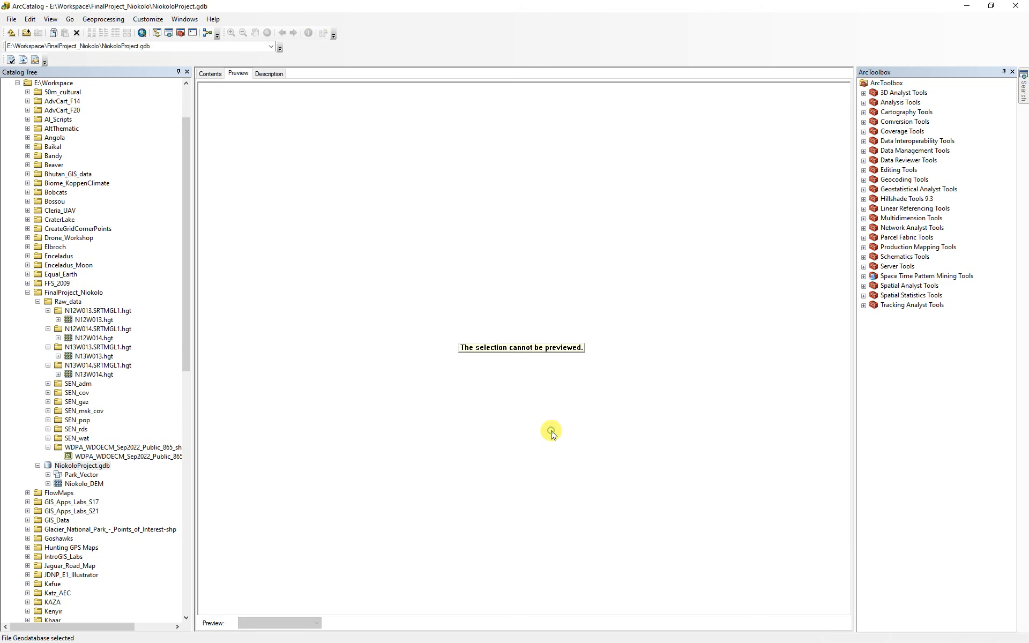
pyautogui.click(84, 483)
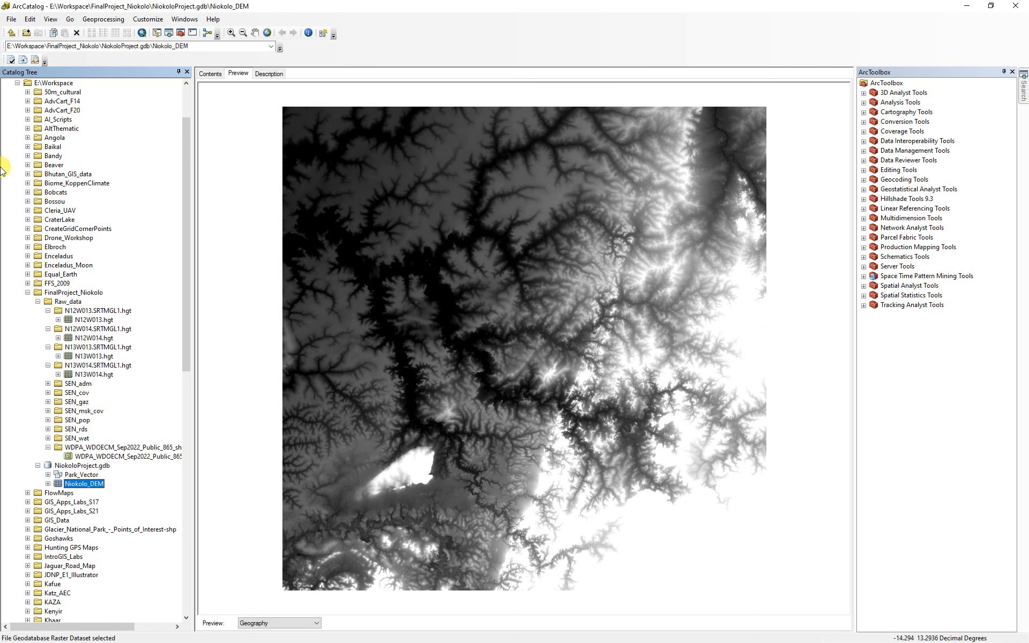
# Launch ArcMap and create a blank map with NiokoloProject.gdb in FinalProject_Niokolo as its default geodatabase
pyautogui.click(142, 33)
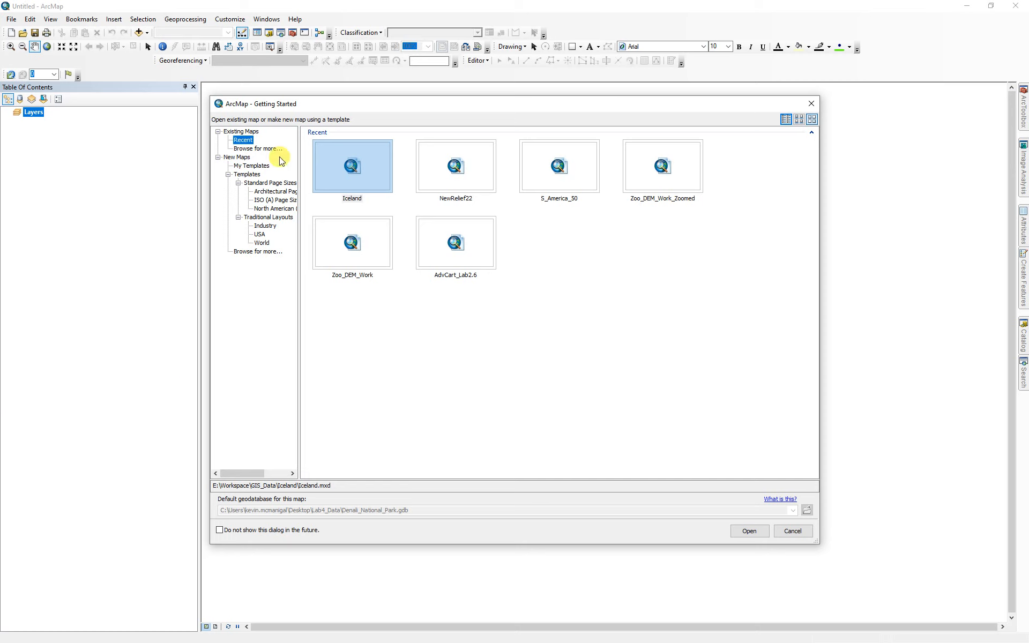
pyautogui.click(252, 165)
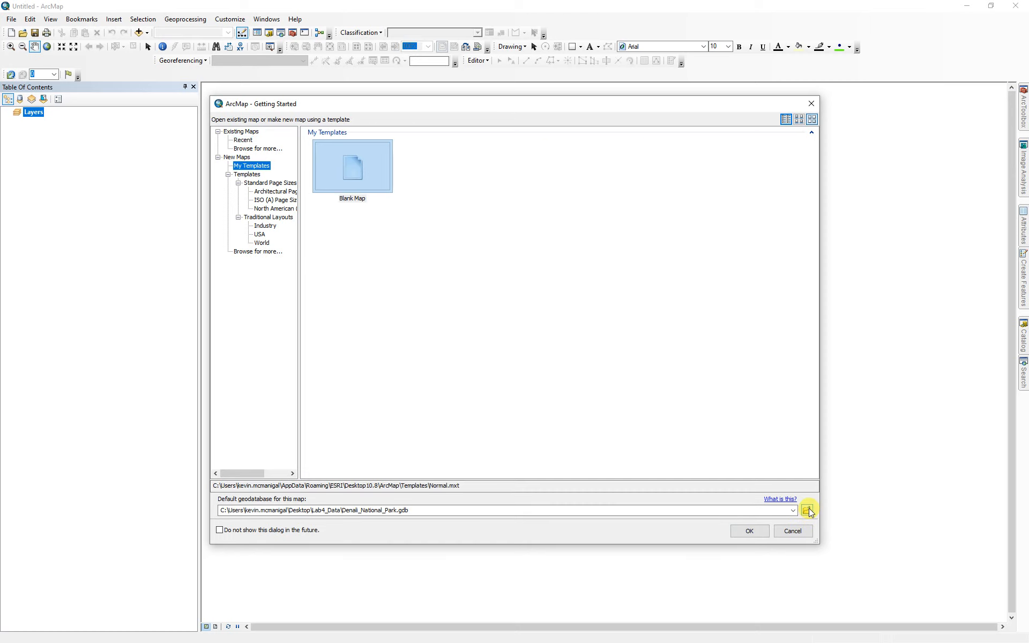
pyautogui.click(807, 510)
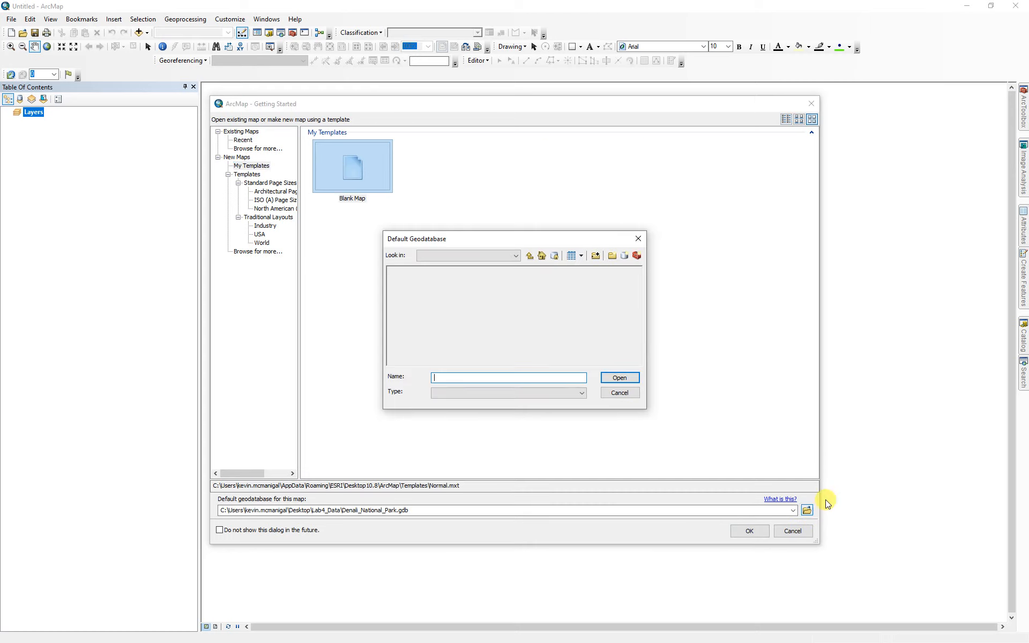
pyautogui.click(529, 257)
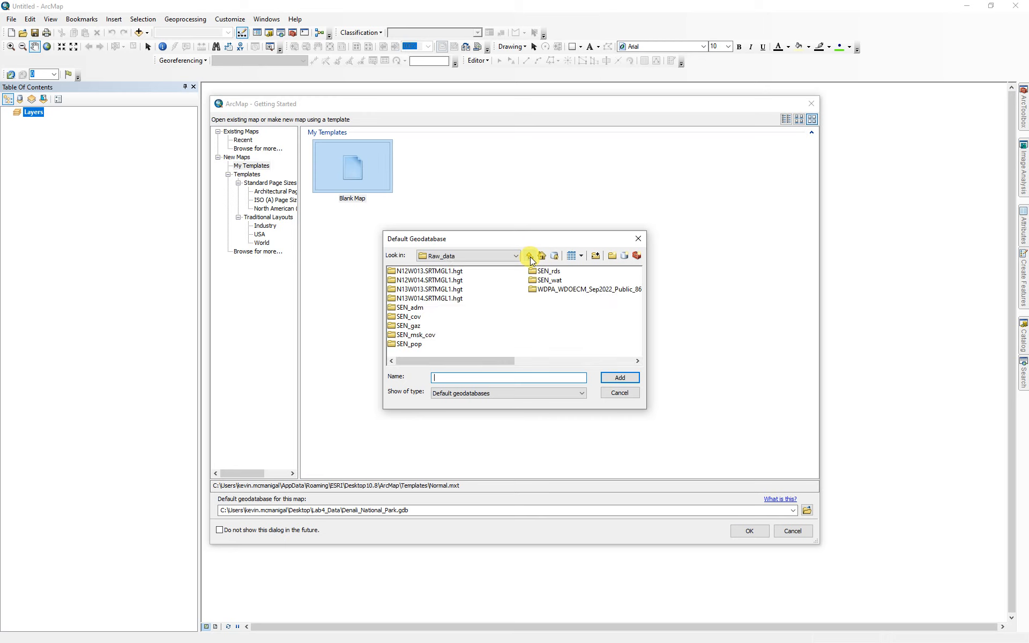
pyautogui.click(531, 256)
pyautogui.click(412, 279)
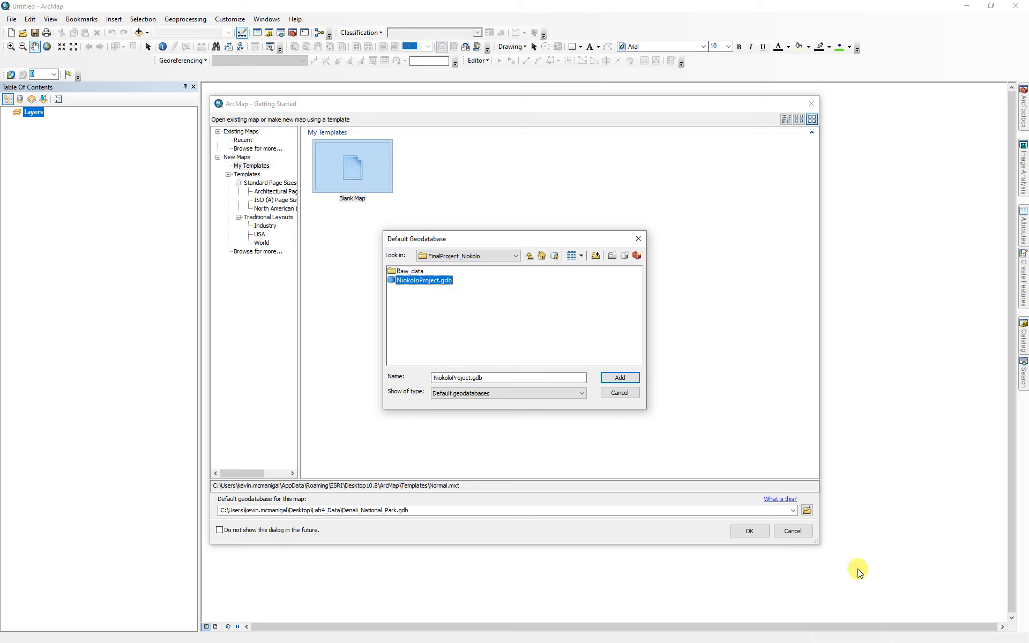
pyautogui.click(631, 381)
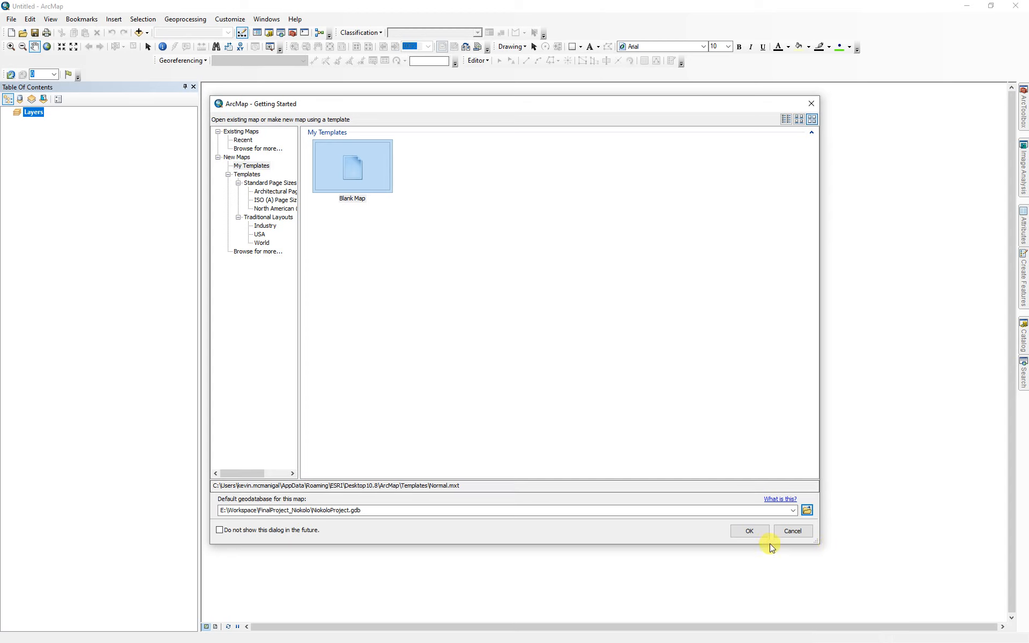
pyautogui.click(749, 531)
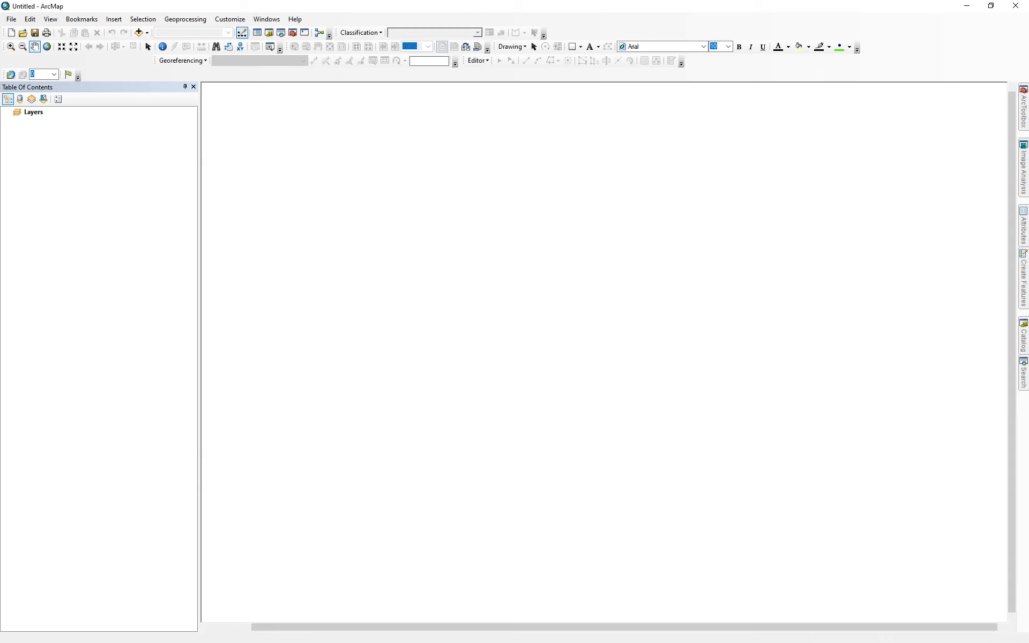
# Set the map document properties to store relative pathnames to data sources
pyautogui.click(11, 19)
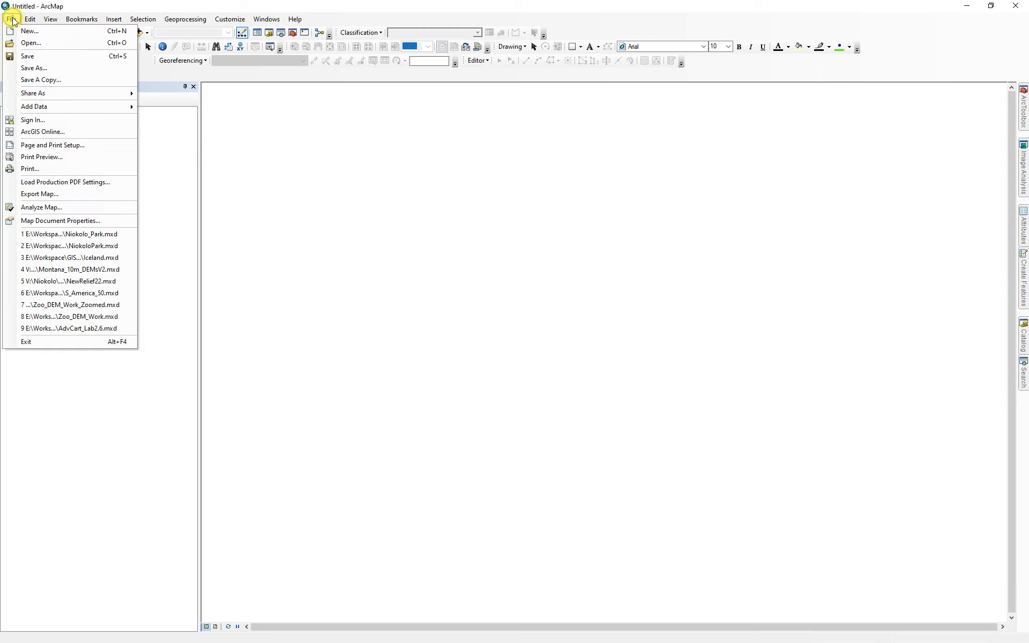
pyautogui.click(51, 221)
pyautogui.click(471, 439)
pyautogui.click(511, 474)
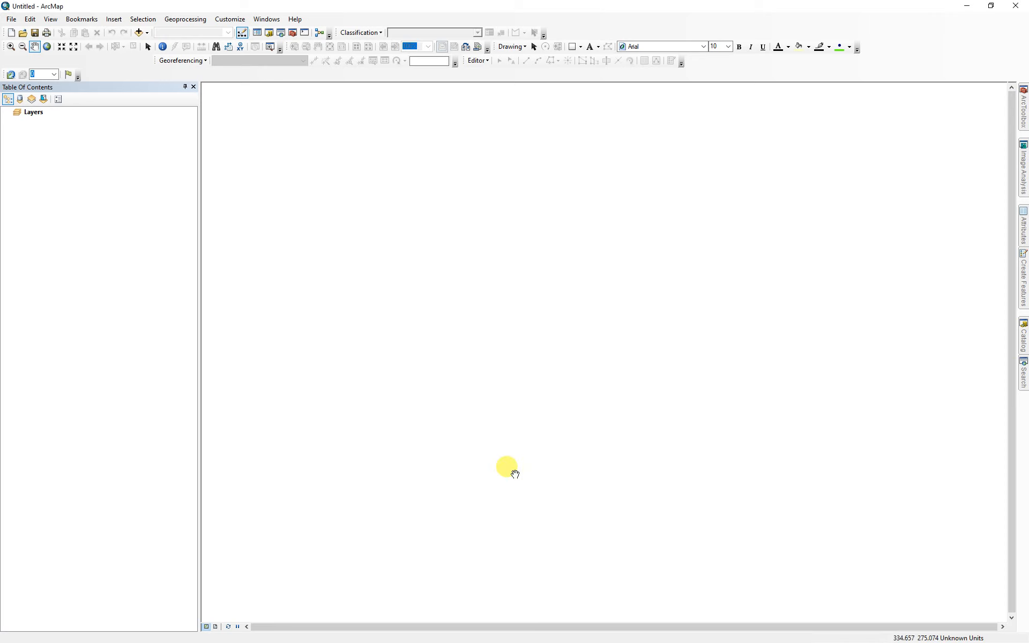
# Add the Niokolo_DEM raster from NiokoloProject.gdb to the map
pyautogui.click(138, 32)
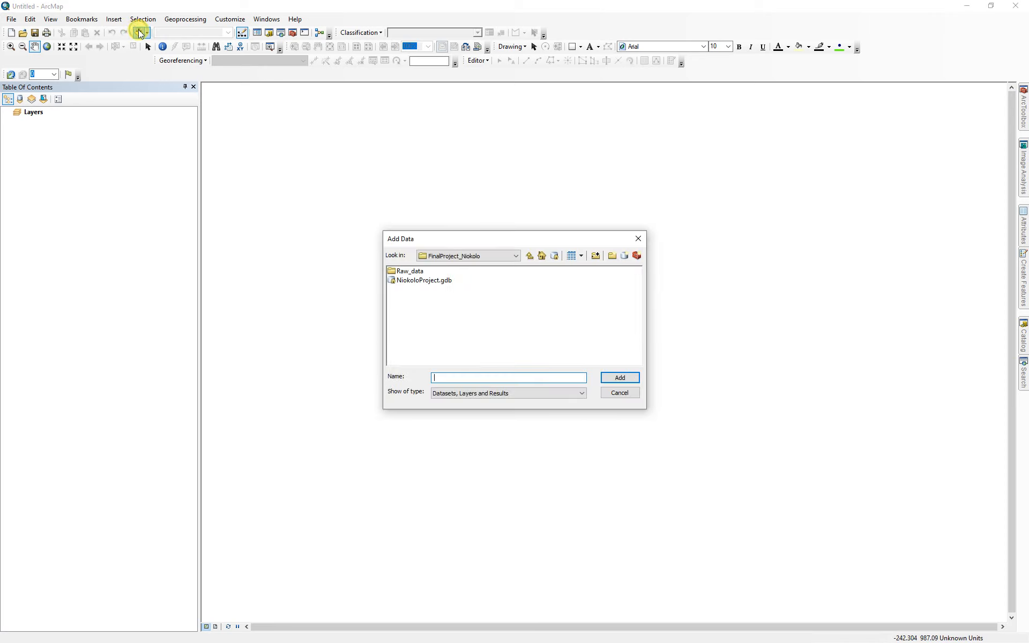
pyautogui.doubleClick(421, 280)
pyautogui.click(417, 282)
pyautogui.click(620, 378)
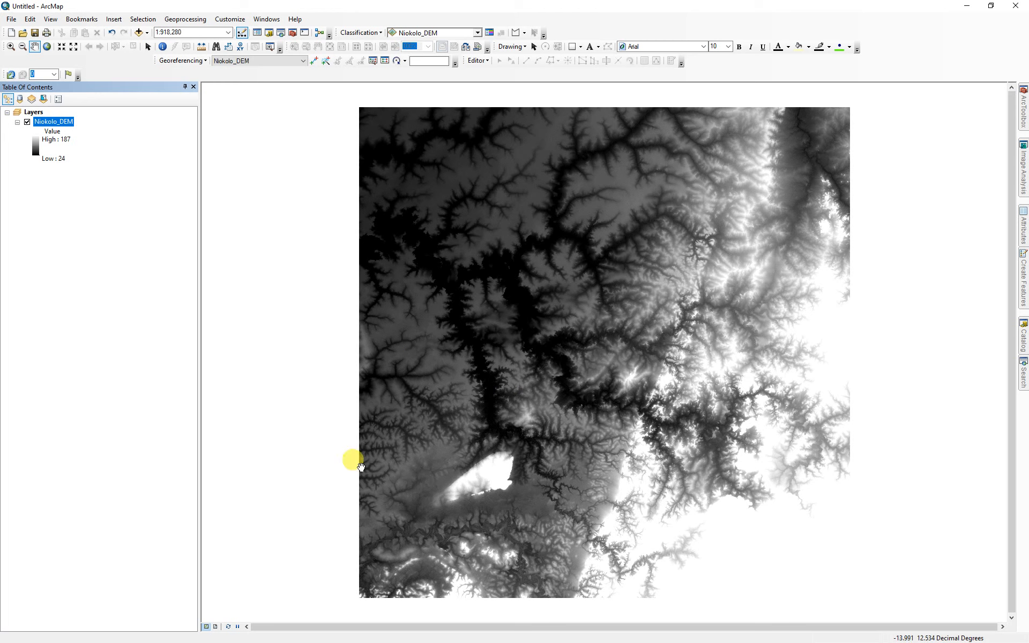
# Switch to the page layout and set the page orientation to Landscape
pyautogui.click(215, 627)
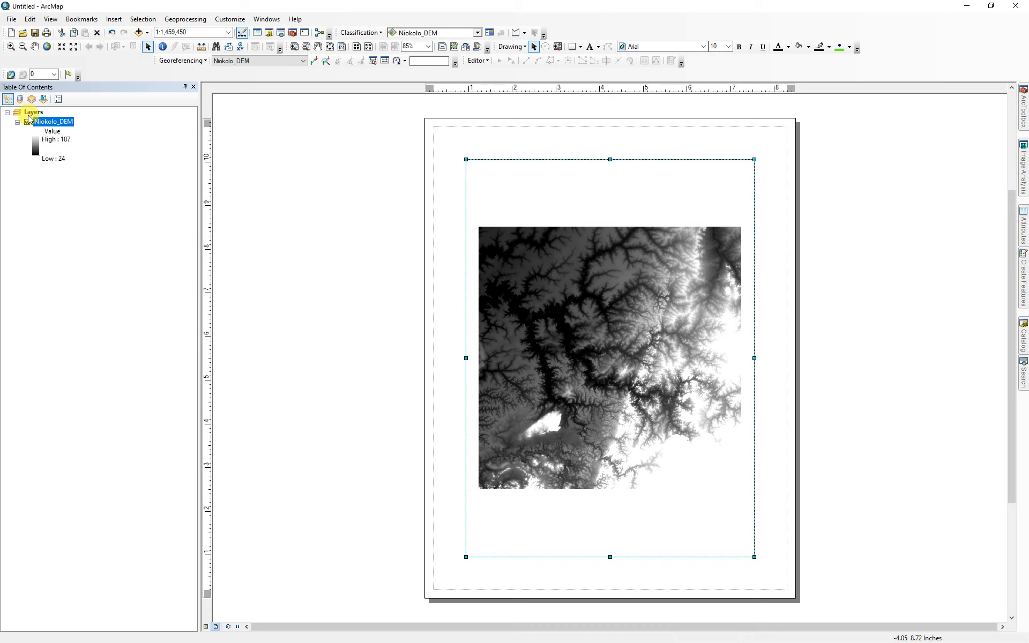
pyautogui.click(11, 19)
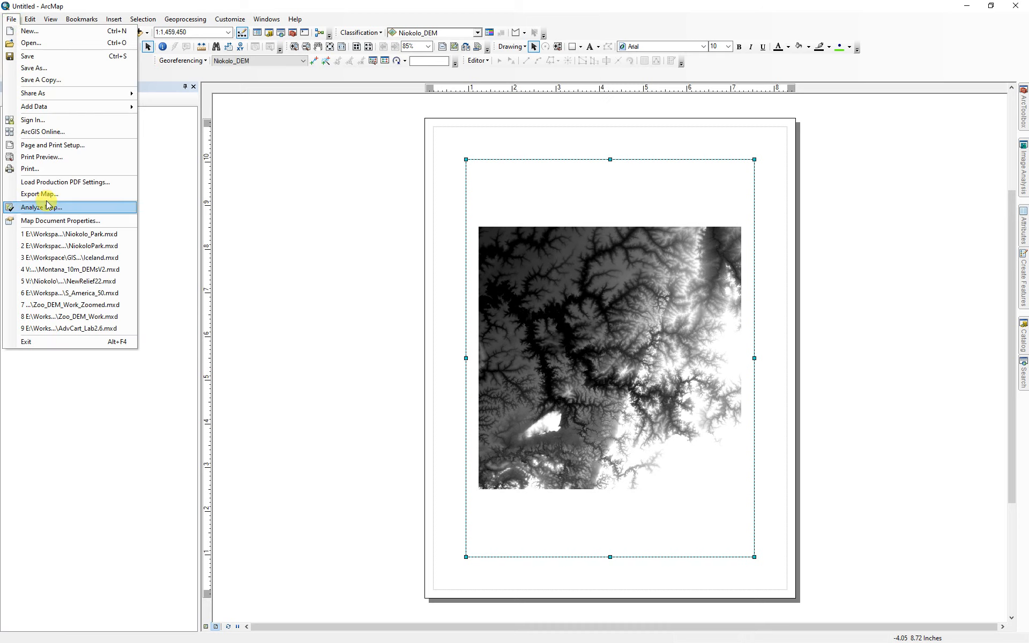
pyautogui.click(43, 147)
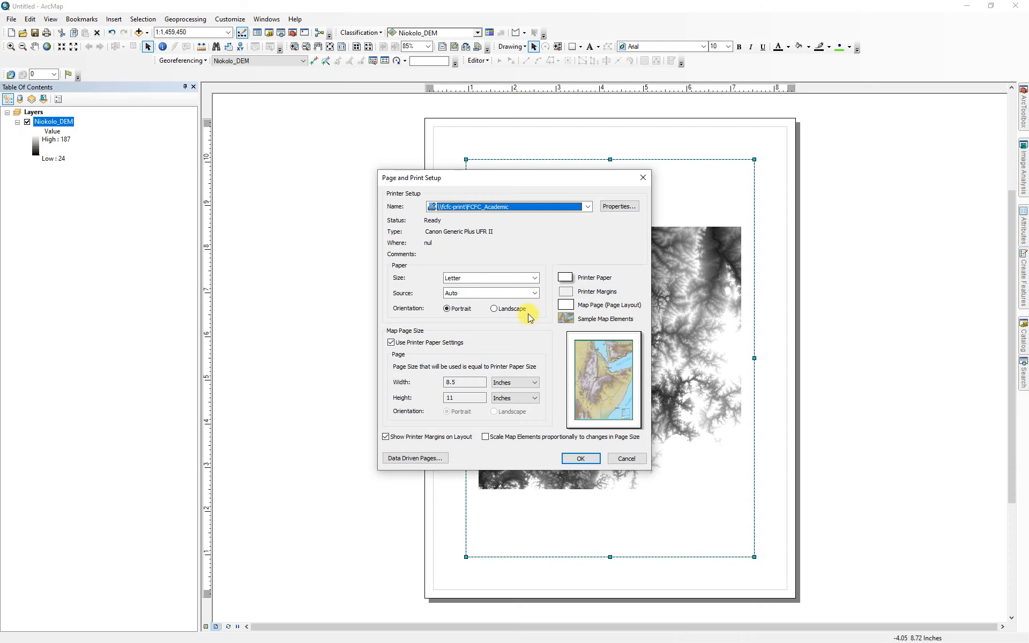
pyautogui.click(493, 309)
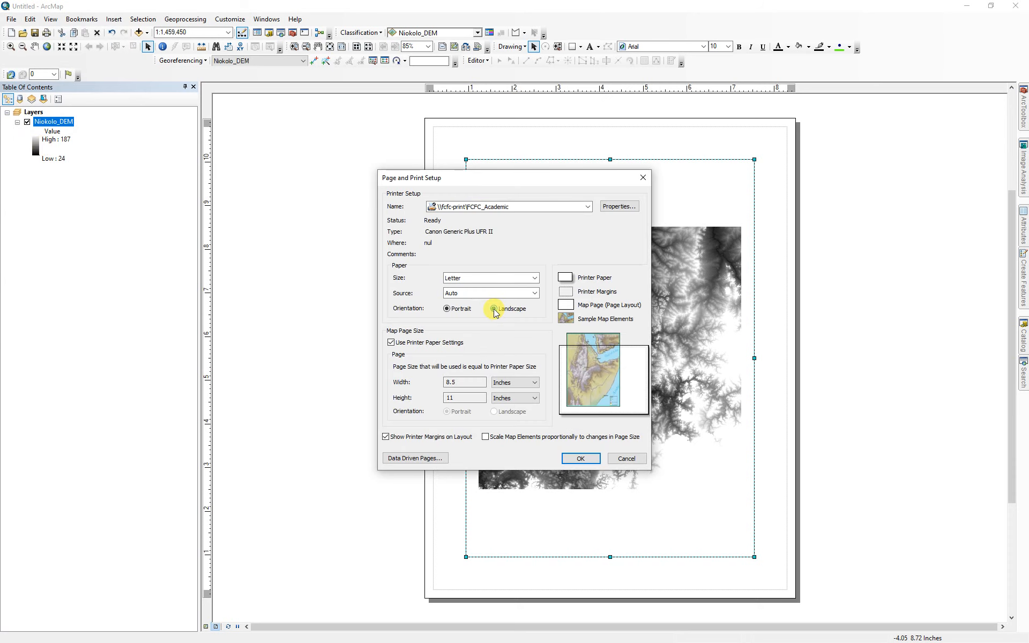
pyautogui.click(581, 458)
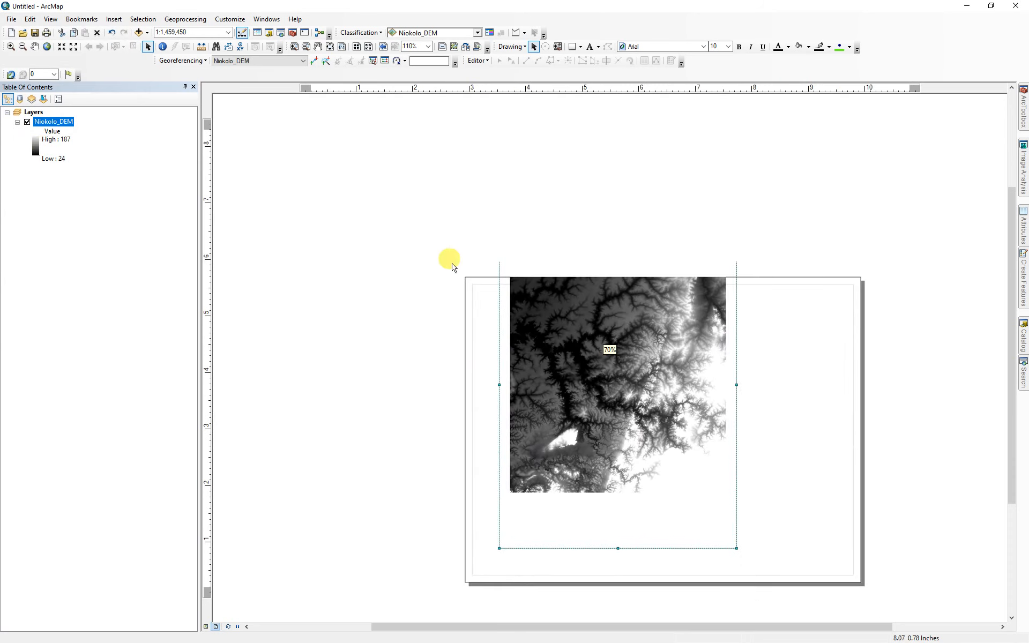
# Place vertical guides at about 0.5 and 10.5 inches and horizontal guides at about 8 and 0.5 inches on the layout page
pyautogui.click(484, 89)
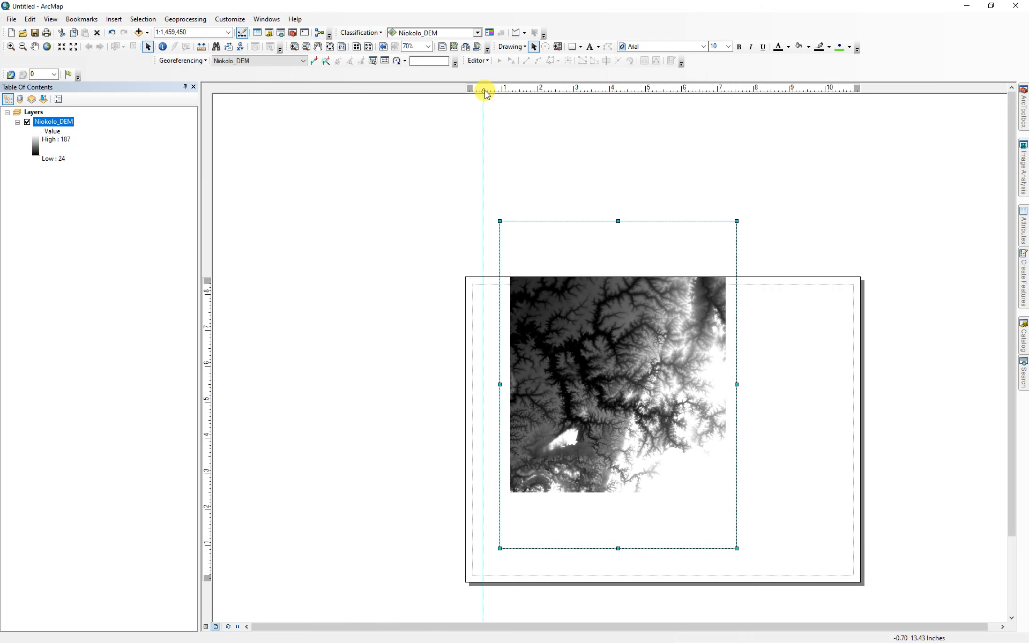
pyautogui.click(844, 90)
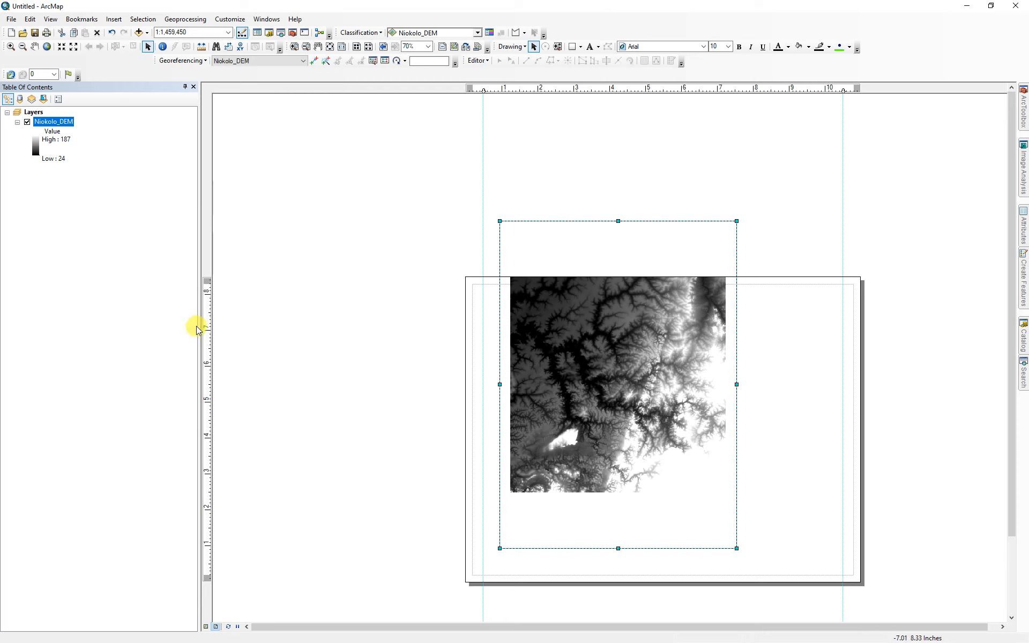
pyautogui.click(208, 296)
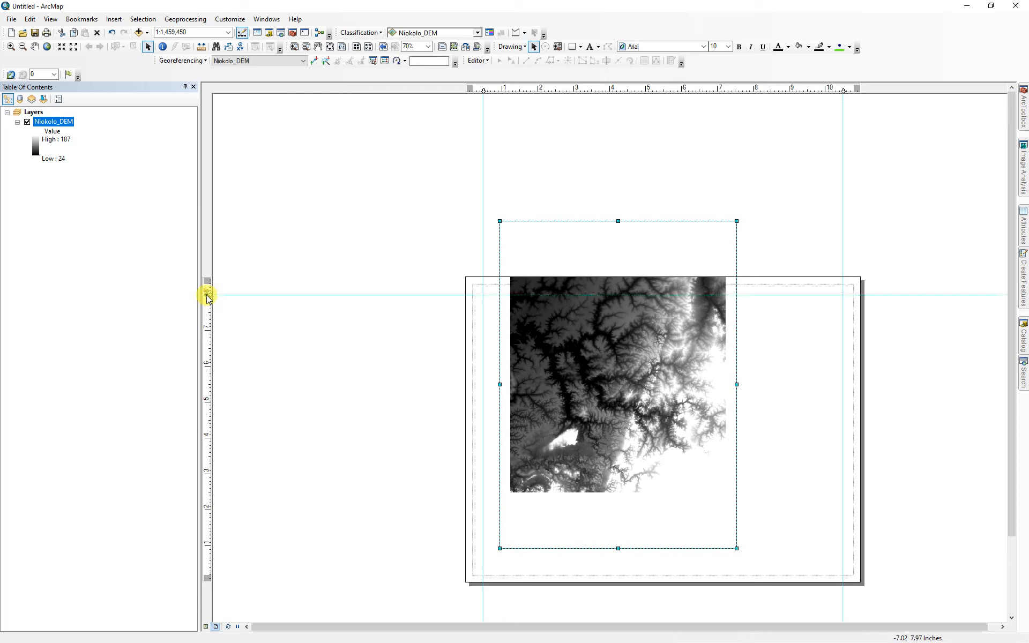
pyautogui.click(209, 565)
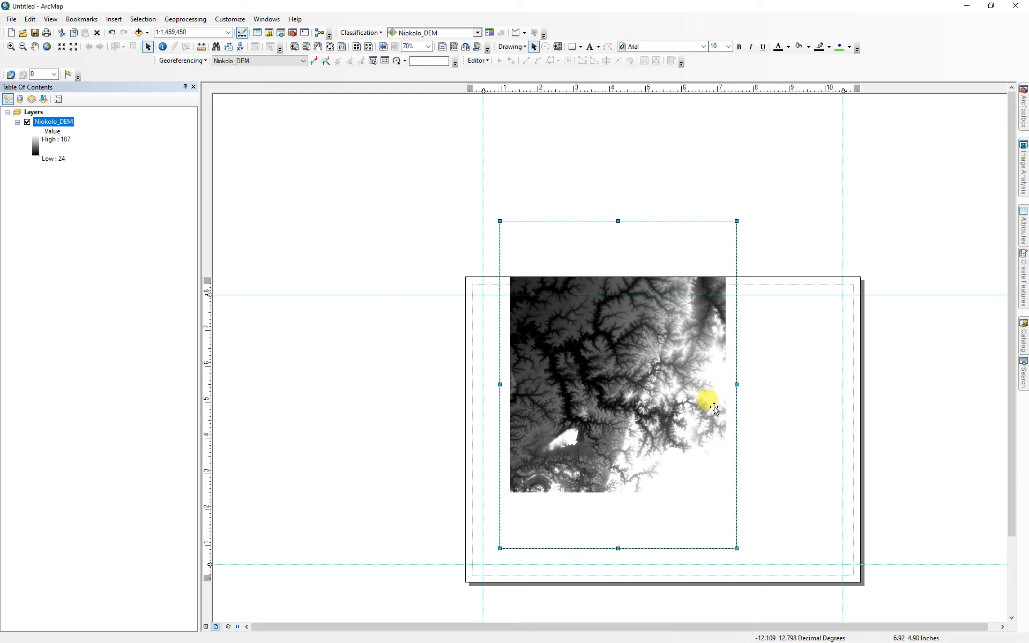
# Resize the data frame so all four edges align with the guides, and fit the whole page in view
pyautogui.moveTo(737, 386); pyautogui.dragTo(842, 385)
pyautogui.moveTo(671, 221); pyautogui.dragTo(672, 295)
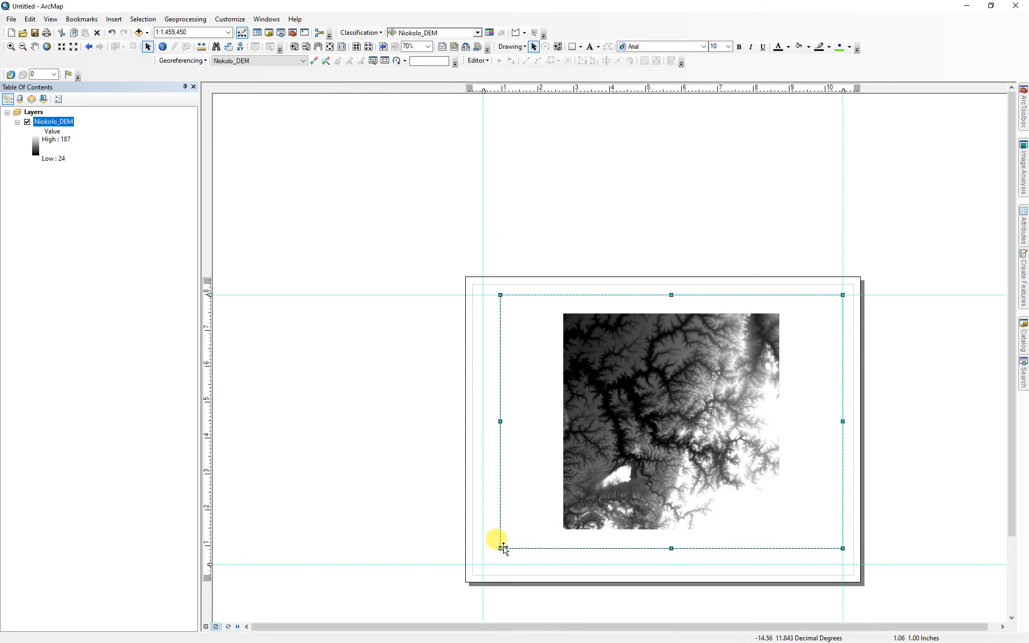
pyautogui.moveTo(500, 549); pyautogui.dragTo(483, 564)
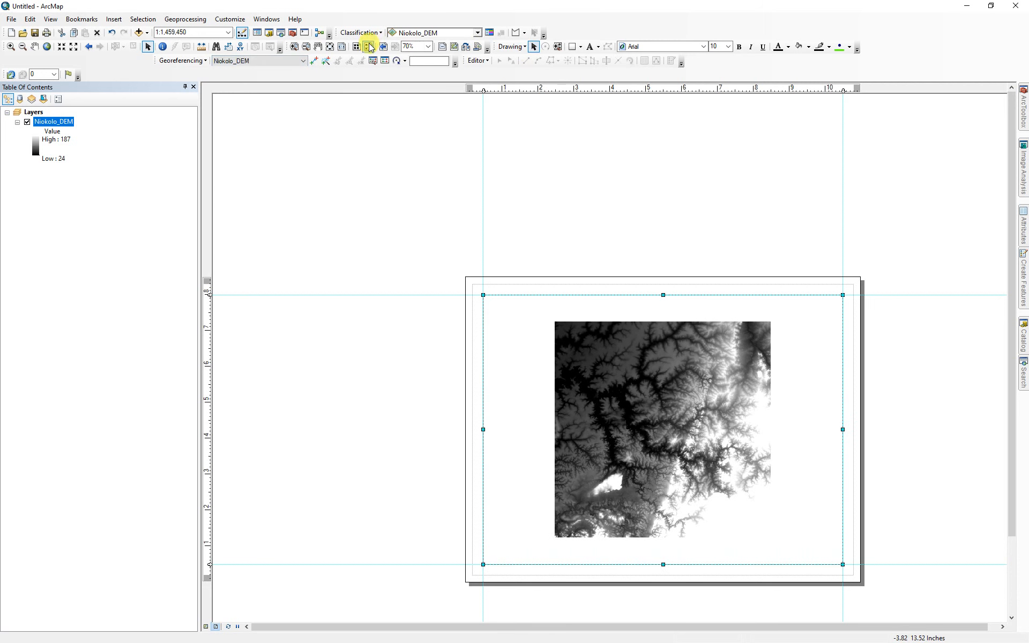
pyautogui.click(331, 48)
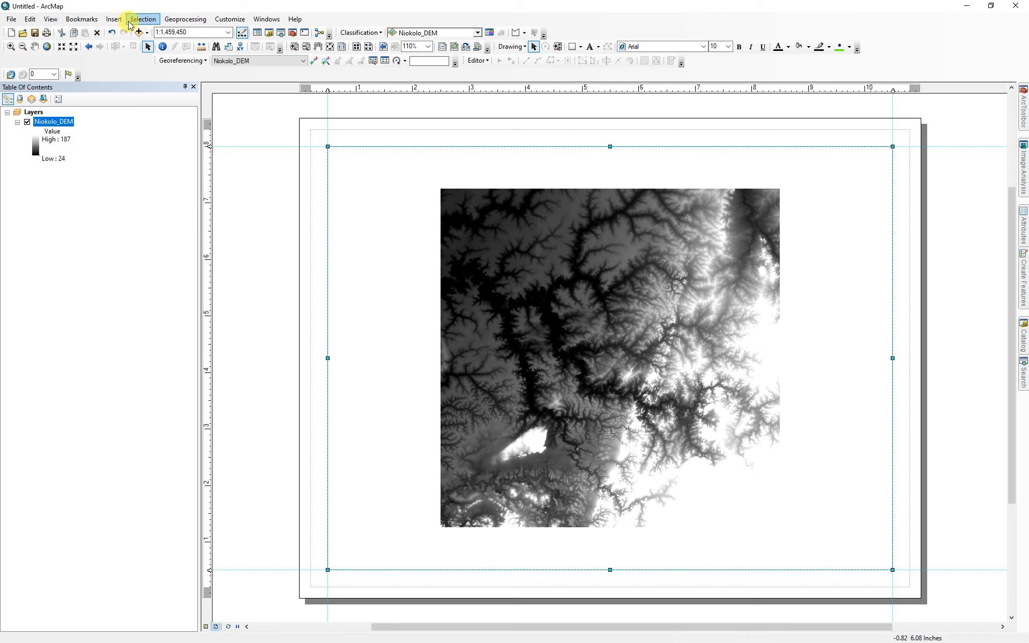
# Add the WDPA_WDOECM_Sep2022_Public_865_shp-polygons.shp park boundary from its folder in Raw_data to the map
pyautogui.click(139, 34)
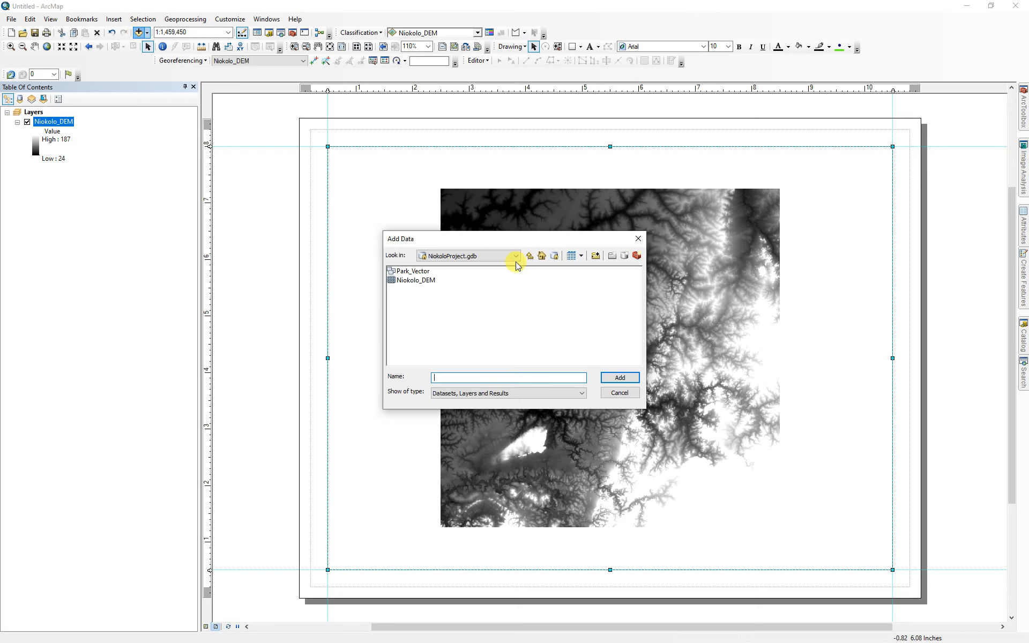
pyautogui.click(529, 257)
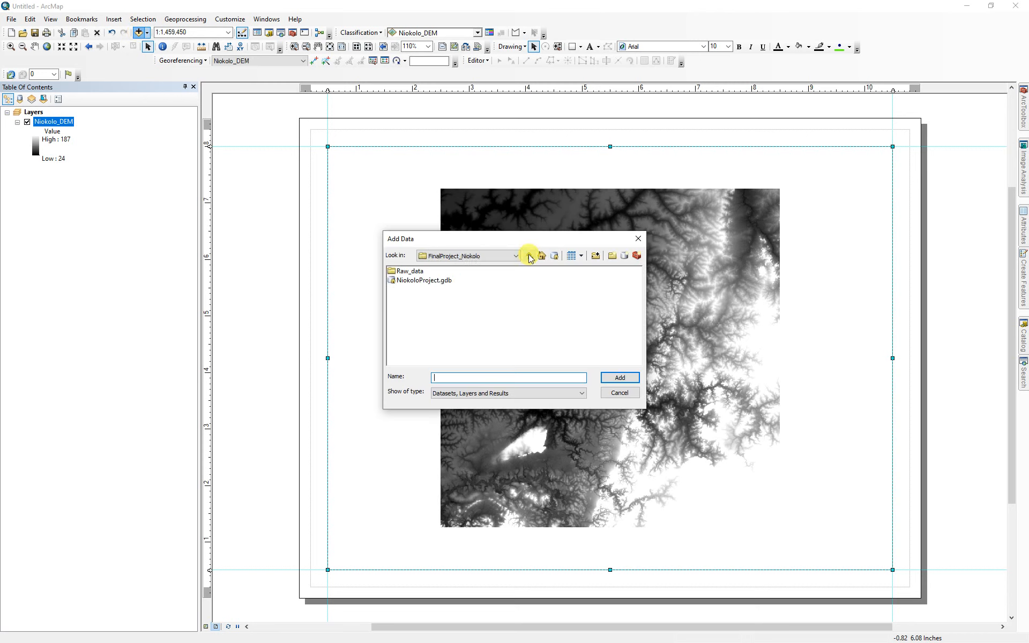
pyautogui.doubleClick(409, 272)
pyautogui.click(583, 291)
pyautogui.doubleClick(582, 292)
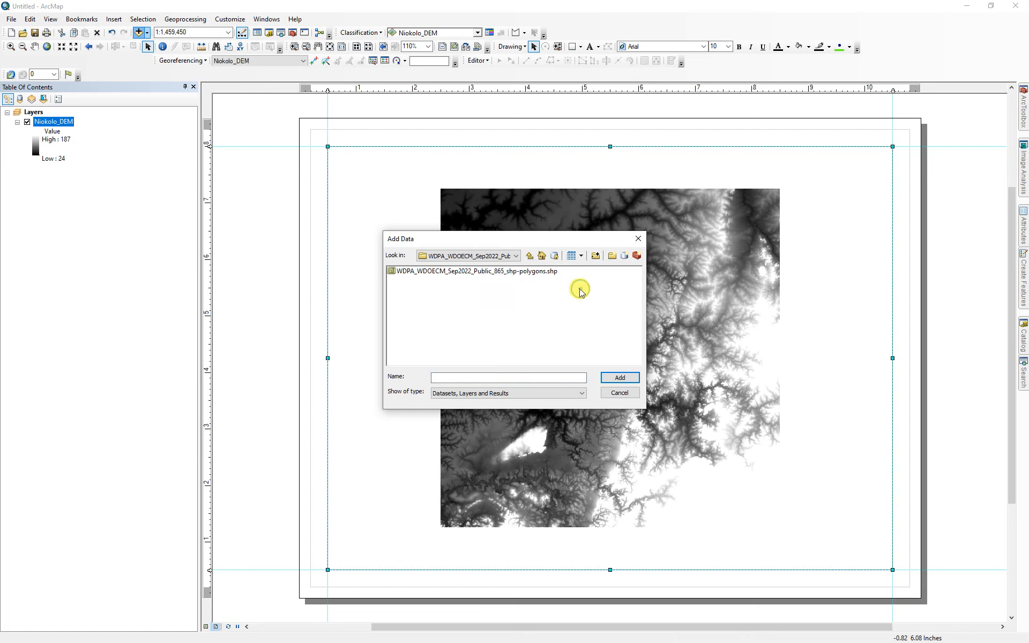
pyautogui.click(495, 274)
pyautogui.click(632, 383)
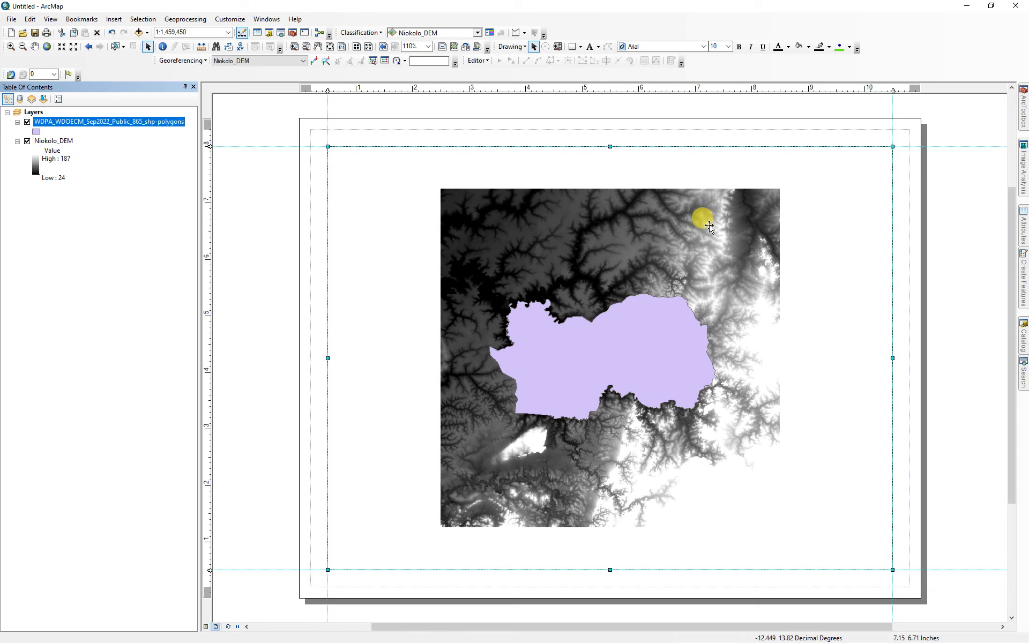
# Zoom the data frame to the extent of the WDPA park polygon layer and set the map scale to 1:600,000
pyautogui.rightClick(100, 123)
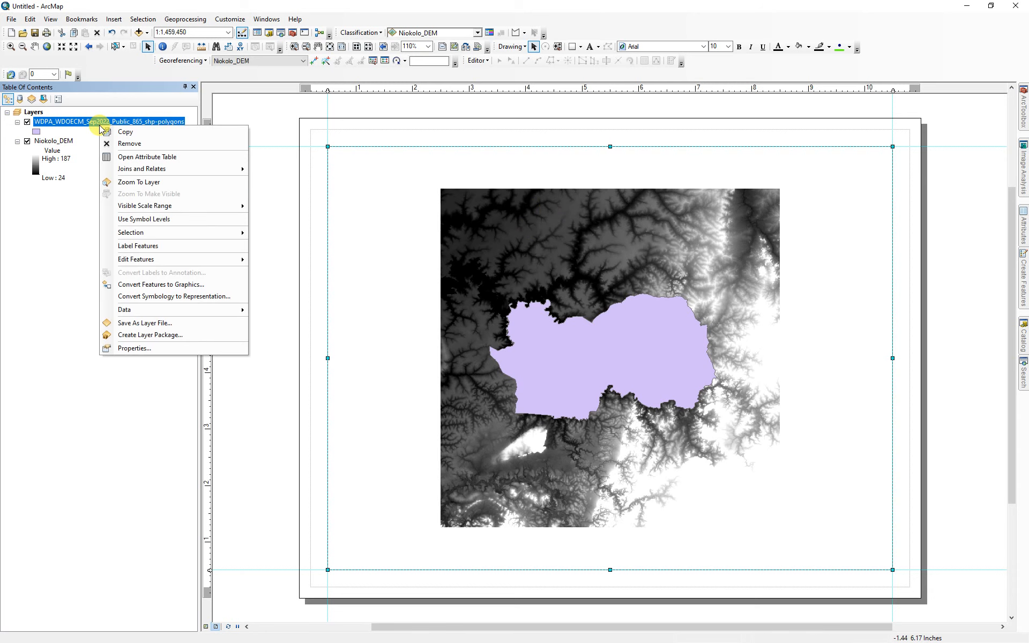
pyautogui.click(140, 182)
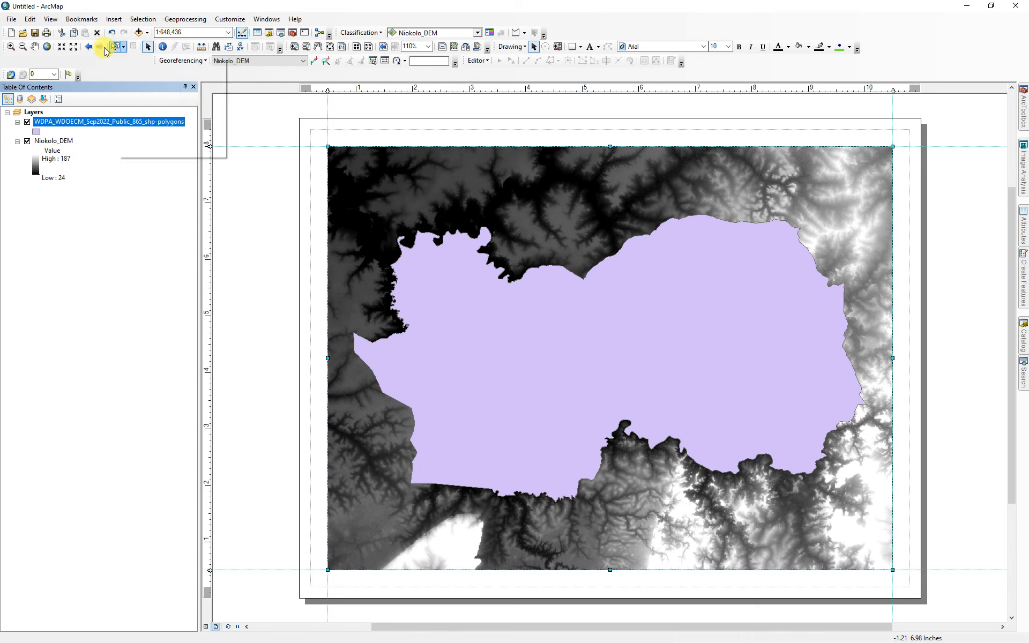
pyautogui.click(62, 48)
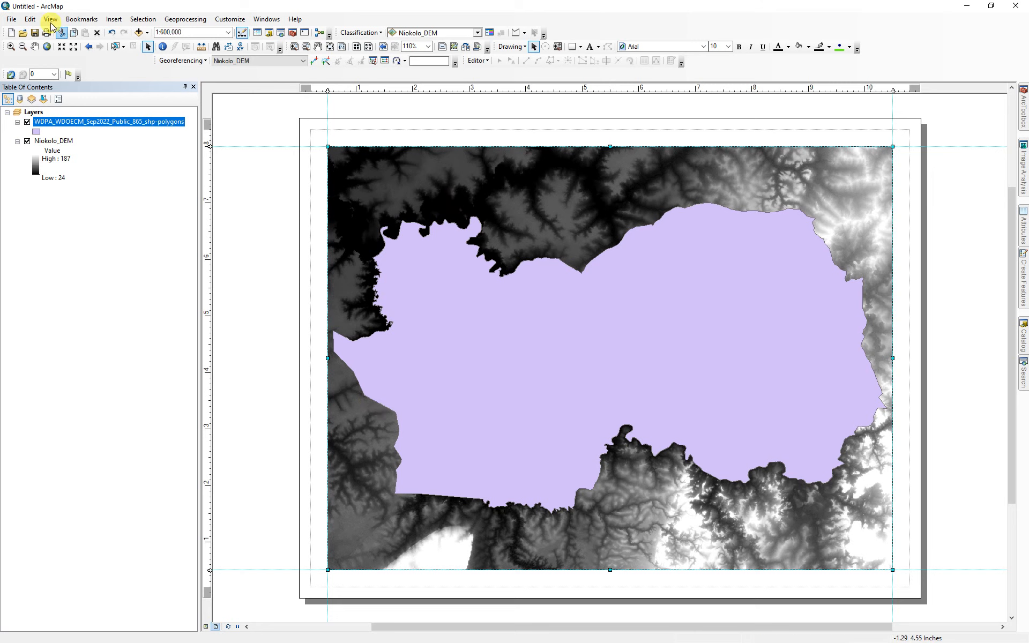
# Save the map document as NiokoloMap in the FinalProject_Niokolo folder
pyautogui.click(34, 32)
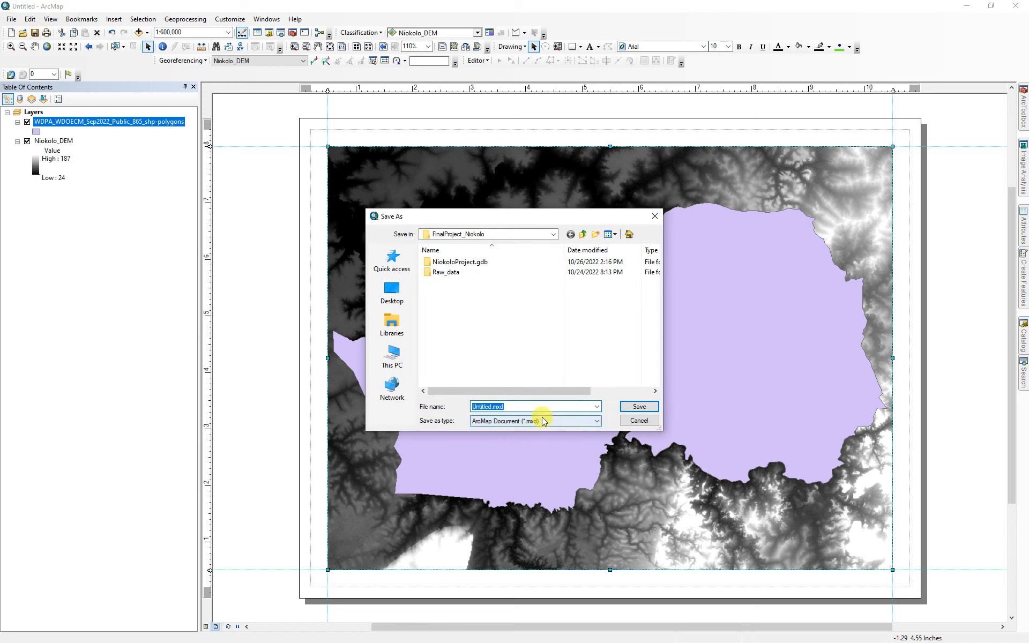
pyautogui.write('N')
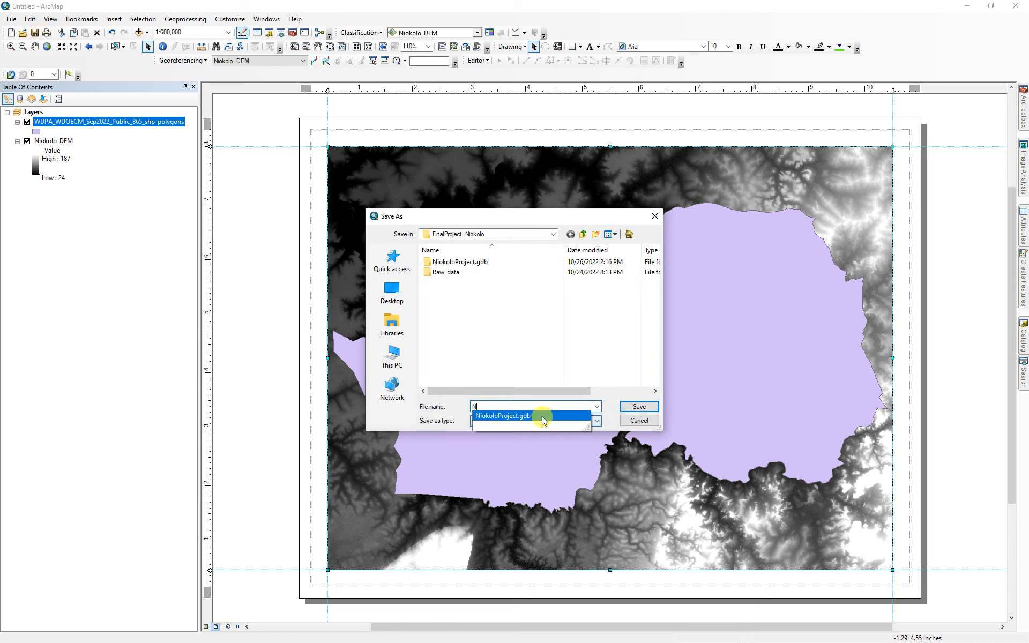
pyautogui.write('iokoloM')
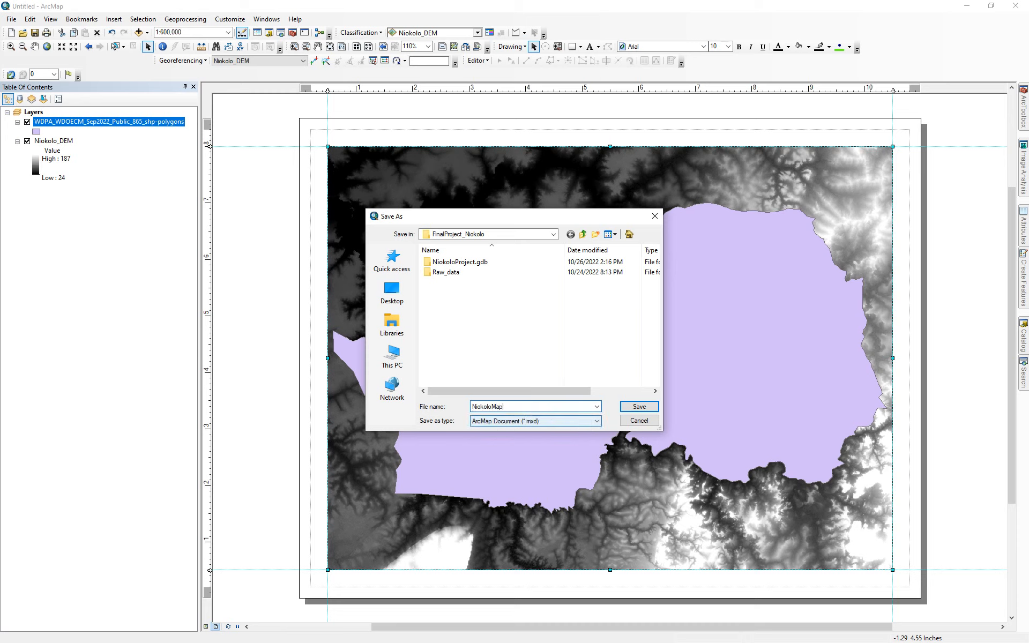
pyautogui.write('ap')
pyautogui.click(639, 406)
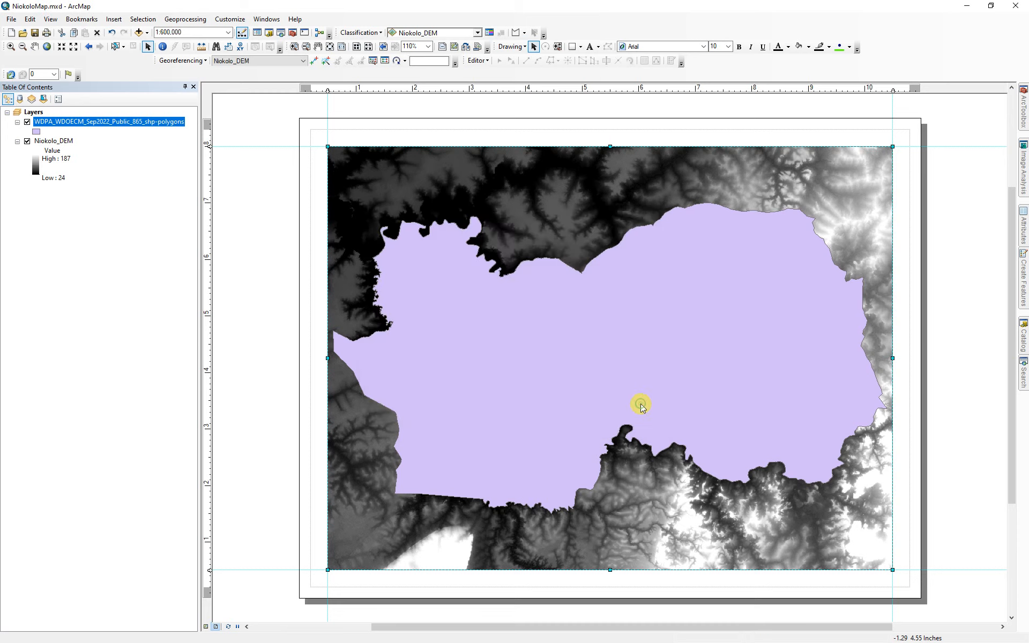
# Symbolize the WDPA park boundary polygon as Hollow with a red outline of width 1
pyautogui.click(36, 132)
pyautogui.click(156, 264)
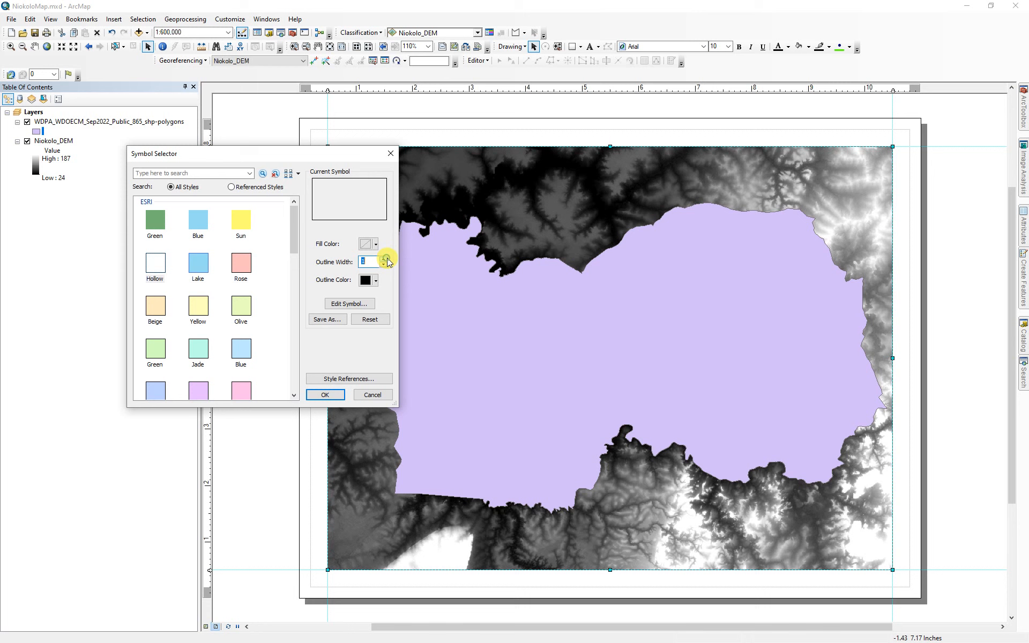
pyautogui.click(376, 280)
pyautogui.click(374, 329)
pyautogui.click(325, 395)
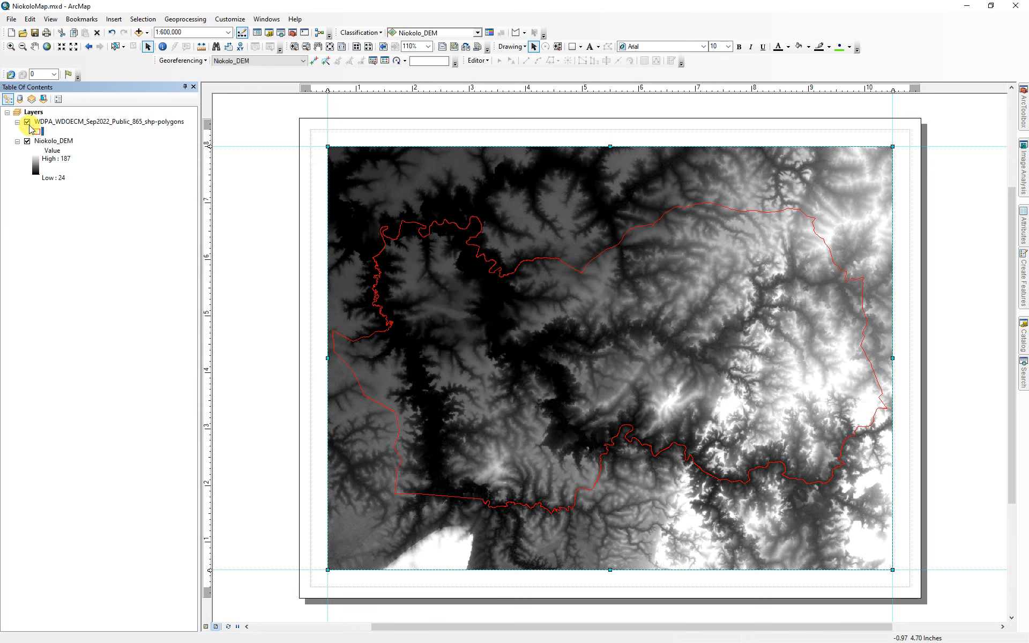
# Hide the WDPA park boundary layer, then search for Hillshade and open the 3D Analyst version of the tool
pyautogui.click(27, 123)
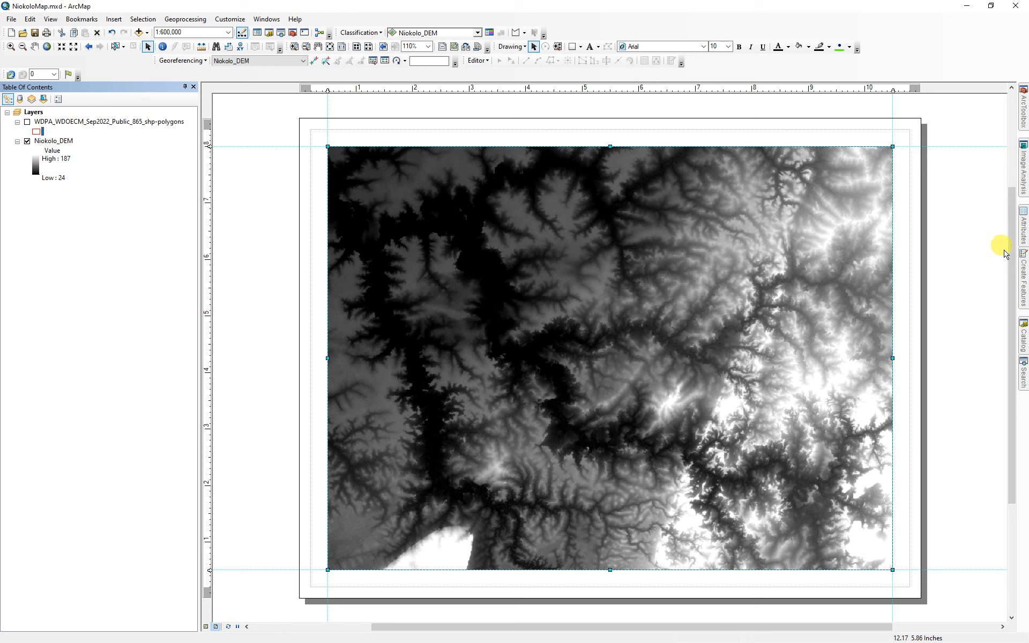
pyautogui.click(1024, 378)
pyautogui.click(891, 128)
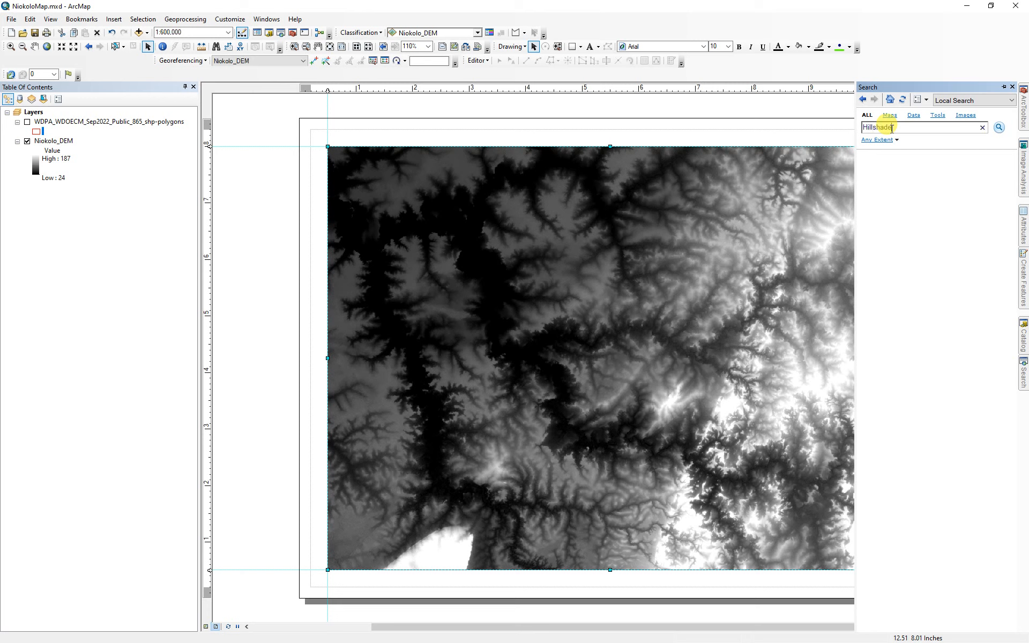
pyautogui.write('Hillshade')
pyautogui.press('Return')
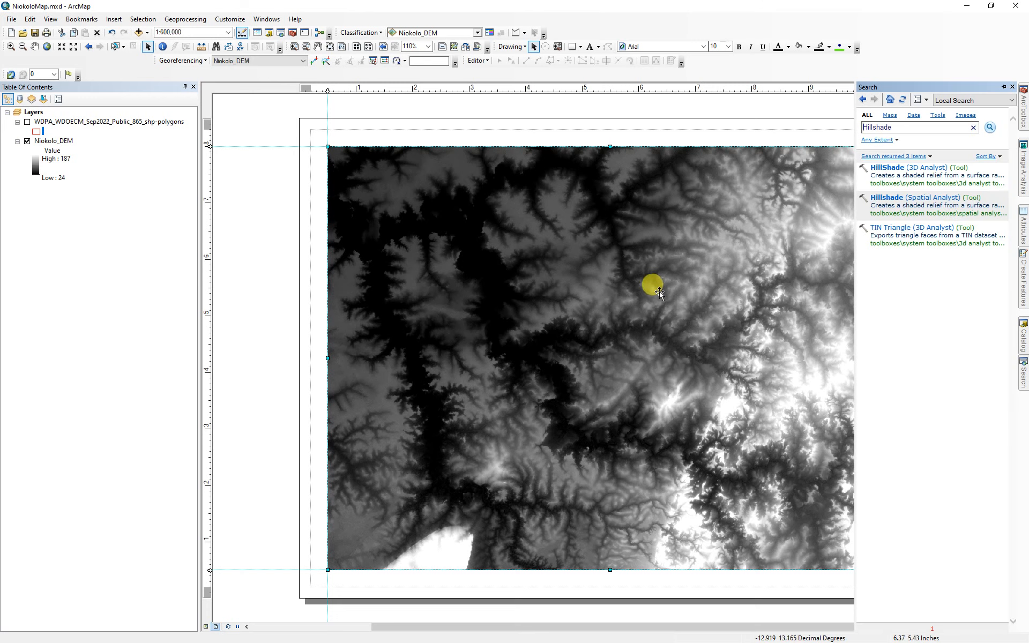
pyautogui.click(885, 168)
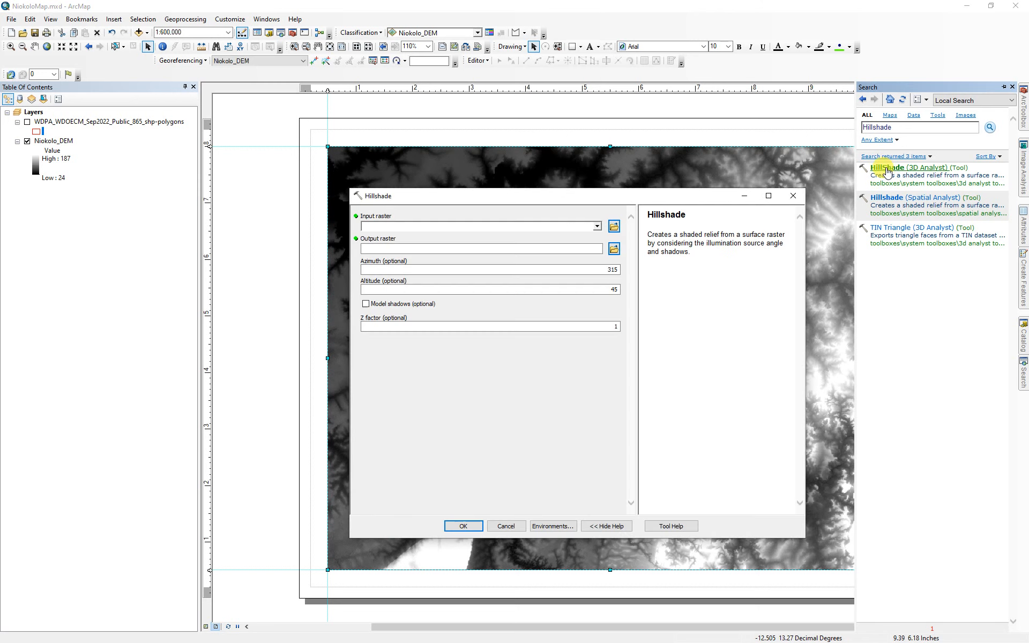
# Create a hillshade from Niokolo_DEM with a Z factor of 0.00003, output as HillSha_Niok1 in NiokoloProject.gdb
pyautogui.click(54, 142)
pyautogui.moveTo(53, 142); pyautogui.dragTo(491, 222)
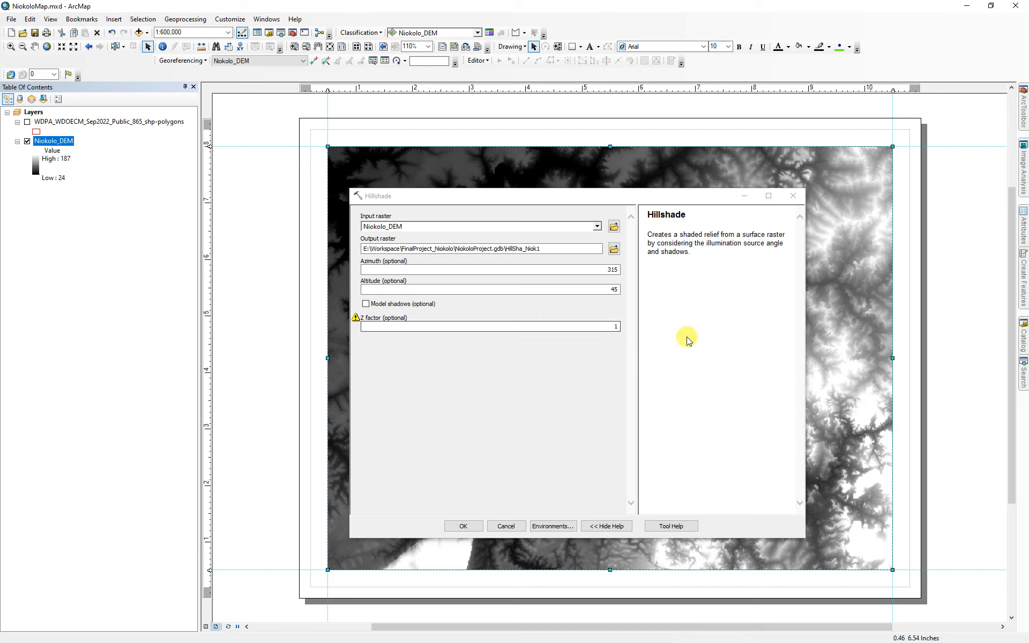
pyautogui.moveTo(631, 200); pyautogui.dragTo(629, 189)
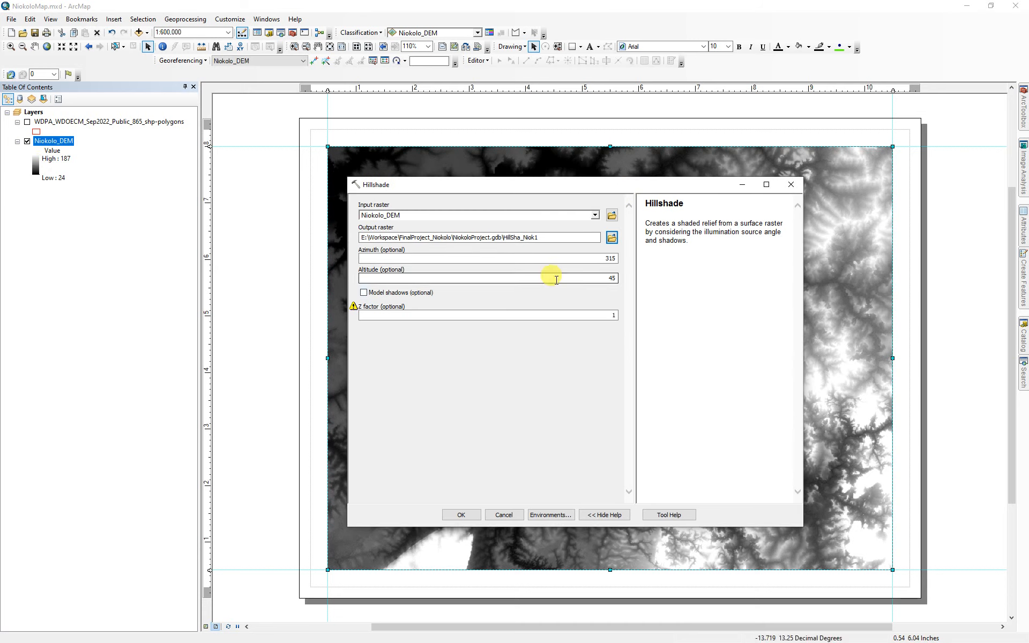
pyautogui.click(611, 315)
pyautogui.press('BackSpace')
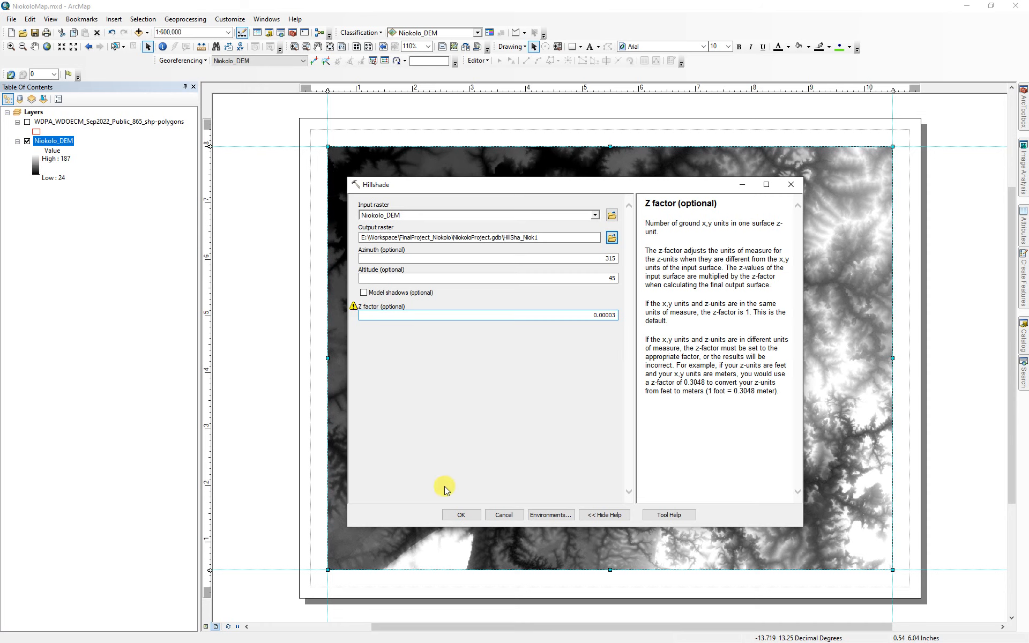
pyautogui.click(459, 515)
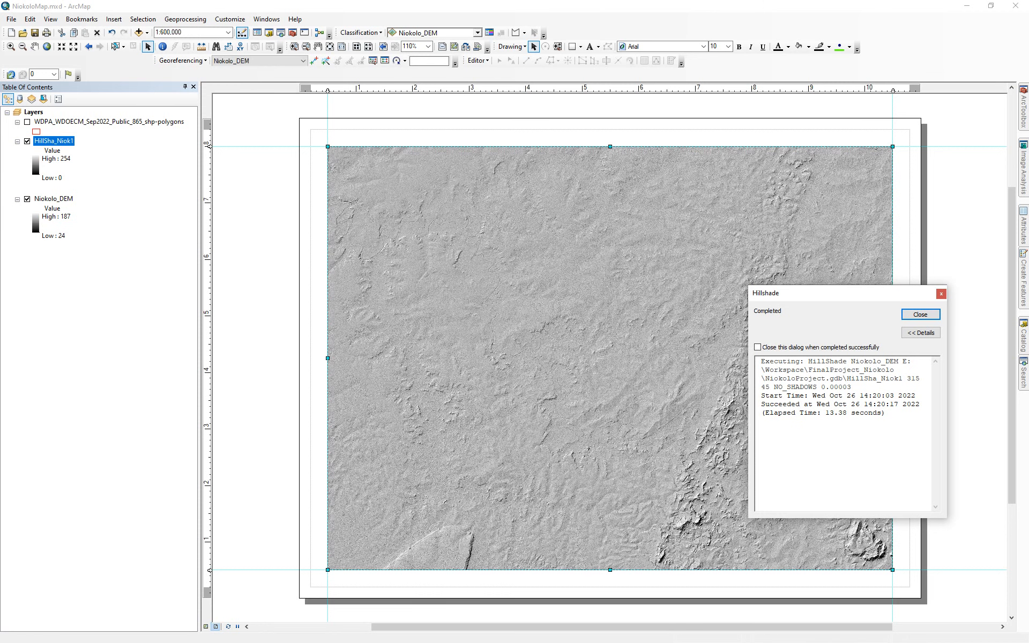
pyautogui.click(920, 315)
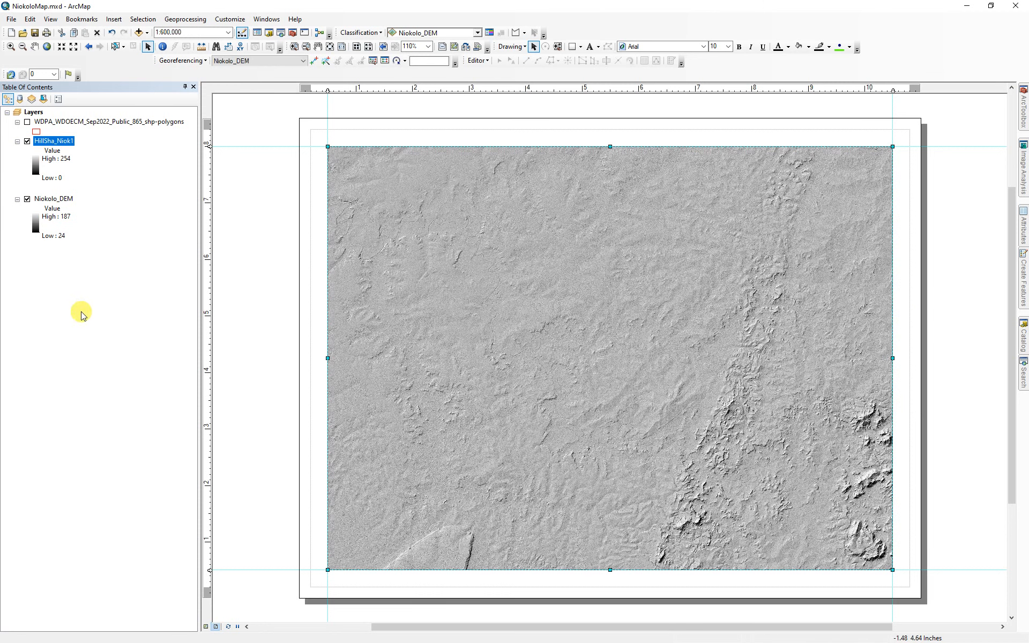
# Place the hillshade layer beneath a hidden Niokolo_DEM and set its display resampling to Bilinear Interpolation (for continuous data)
pyautogui.moveTo(55, 144); pyautogui.dragTo(49, 257)
pyautogui.click(27, 141)
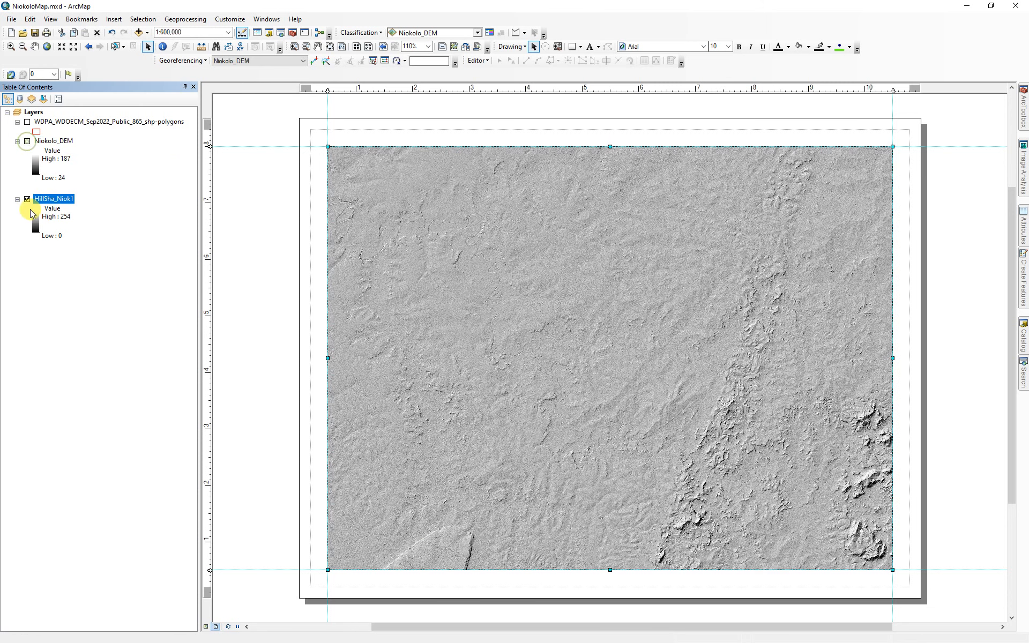
pyautogui.doubleClick(57, 204)
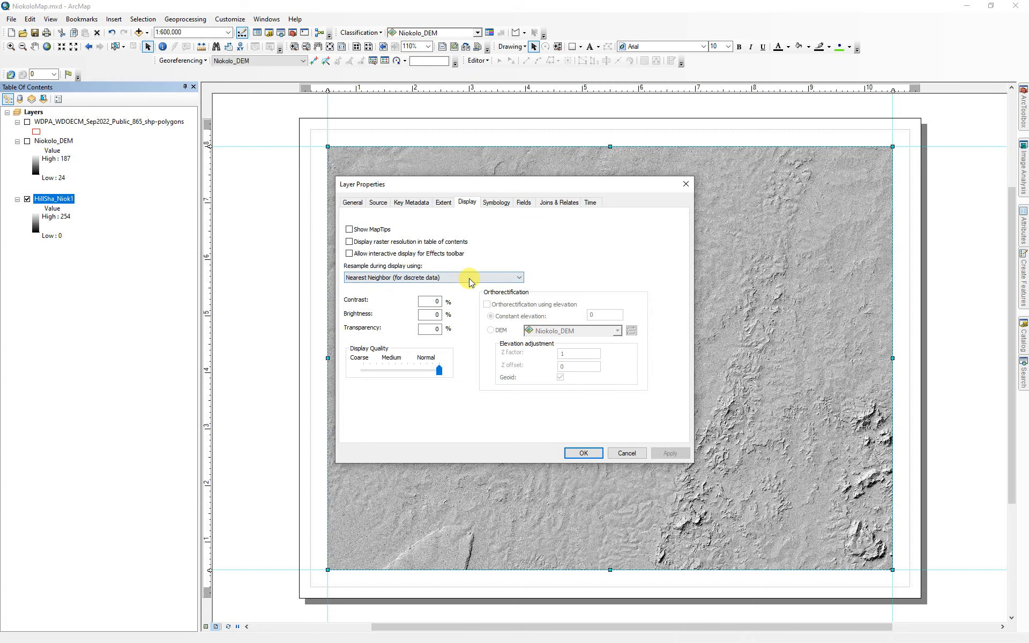
pyautogui.click(471, 278)
pyautogui.click(397, 294)
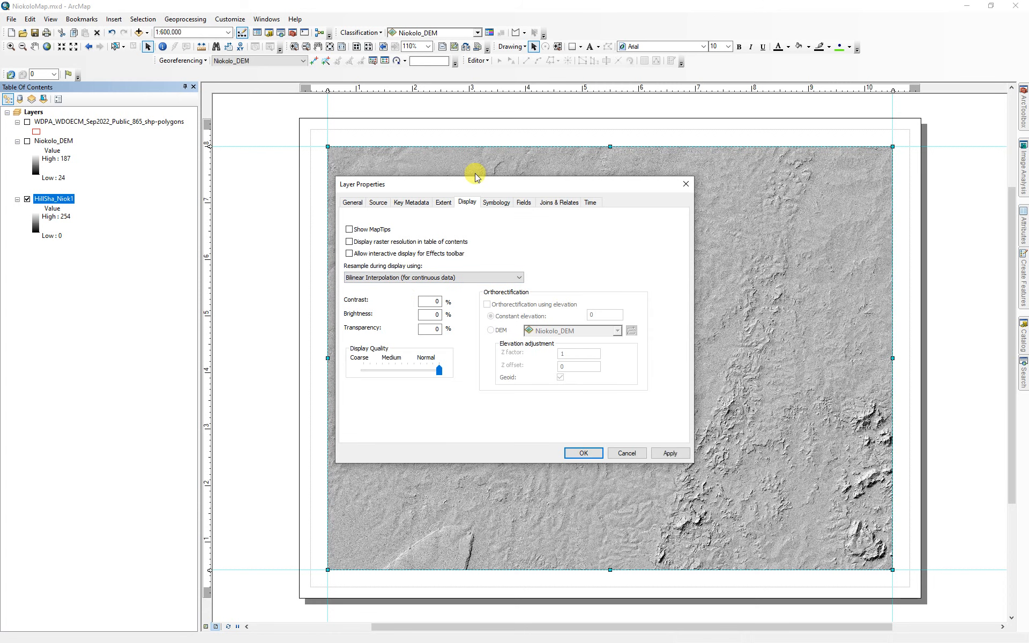
# Edit the hillshade's stretched color ramp to run from light gray to white and apply it to the layer
pyautogui.click(496, 203)
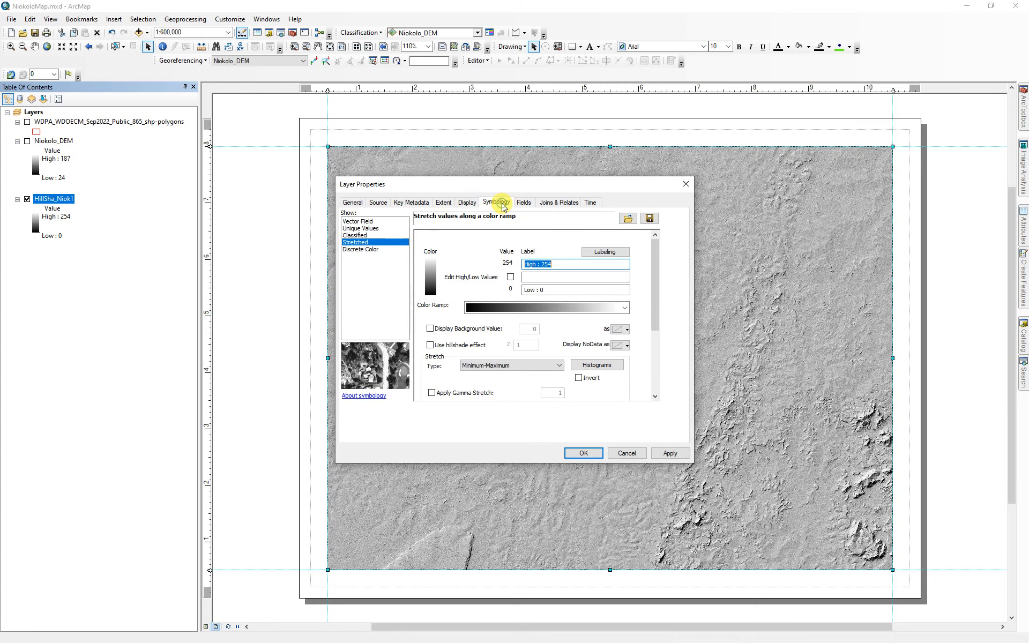
pyautogui.rightClick(604, 310)
pyautogui.click(627, 317)
pyautogui.rightClick(593, 307)
pyautogui.click(627, 325)
pyautogui.click(439, 282)
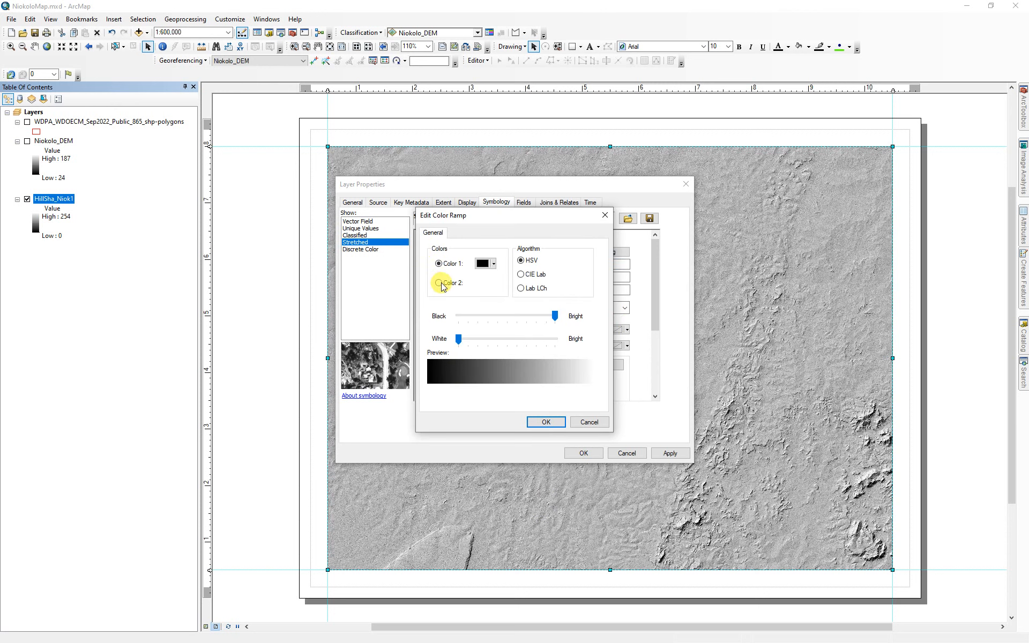
pyautogui.click(486, 264)
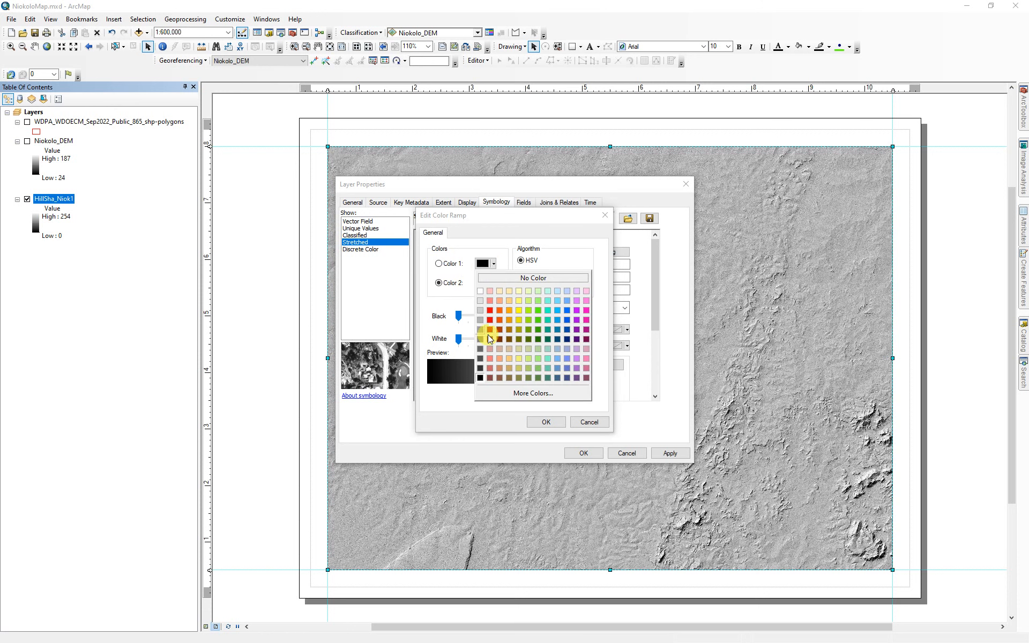
pyautogui.click(480, 321)
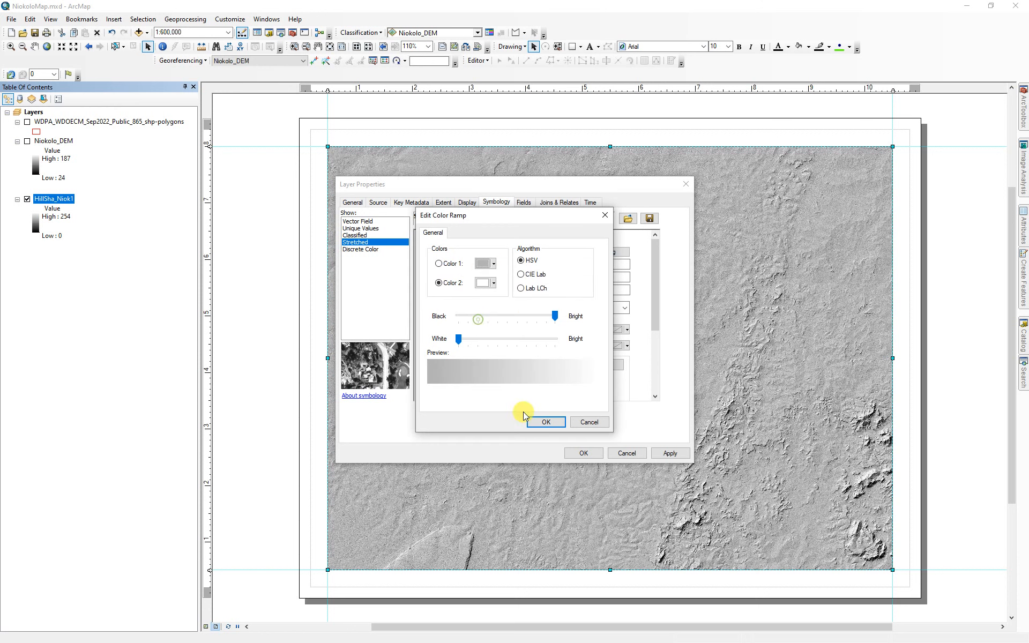
pyautogui.click(546, 424)
pyautogui.click(584, 453)
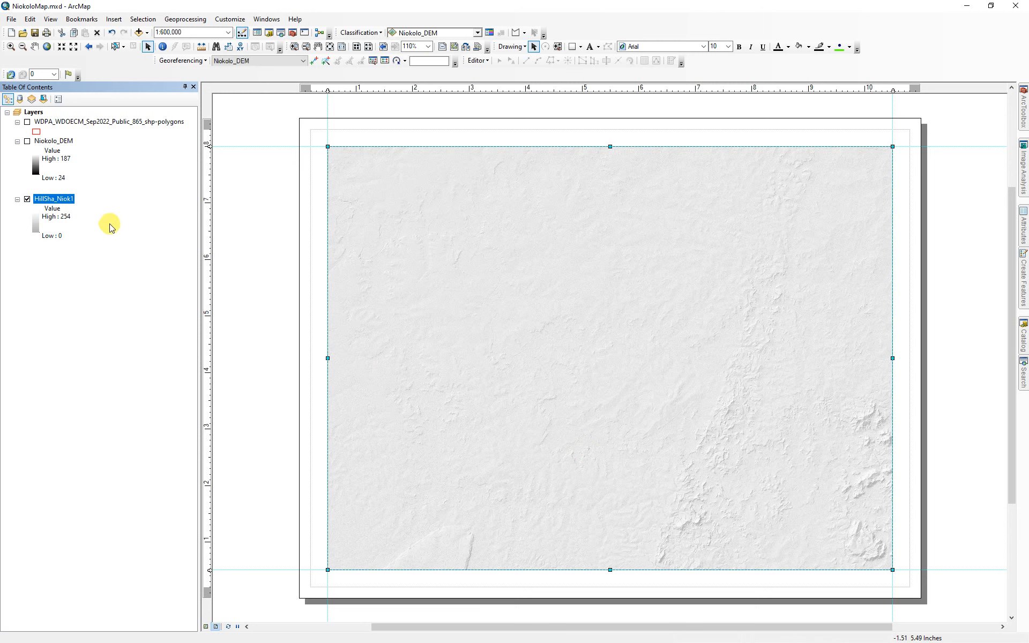
# Show the Niokolo_DEM layer again and choose the Niokolo22 color ramp for its stretched symbology
pyautogui.click(28, 142)
pyautogui.click(47, 142)
pyautogui.doubleClick(47, 143)
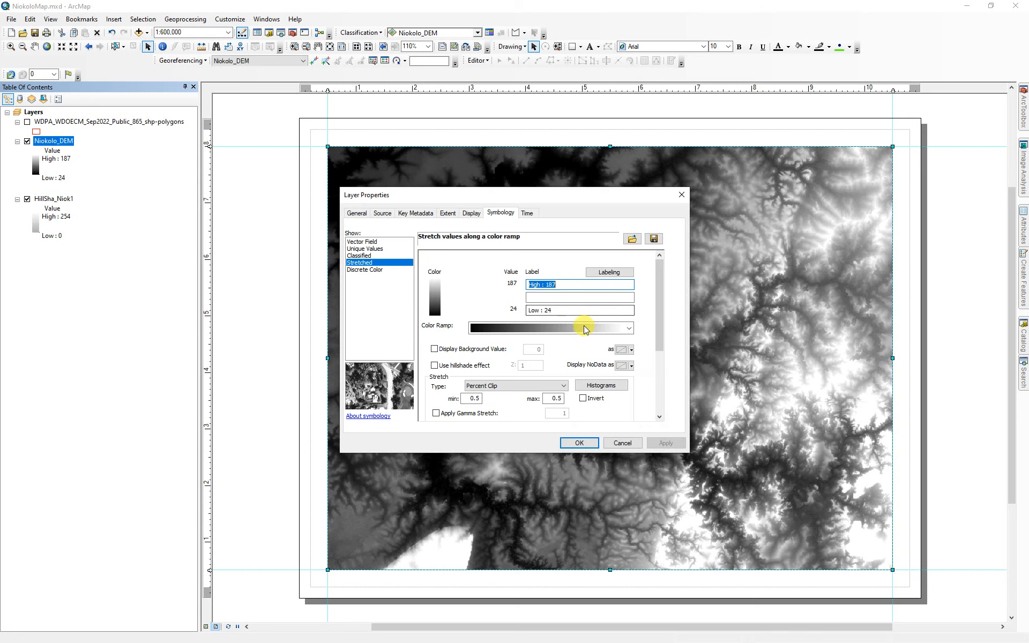
pyautogui.rightClick(591, 333)
pyautogui.click(605, 334)
pyautogui.click(630, 328)
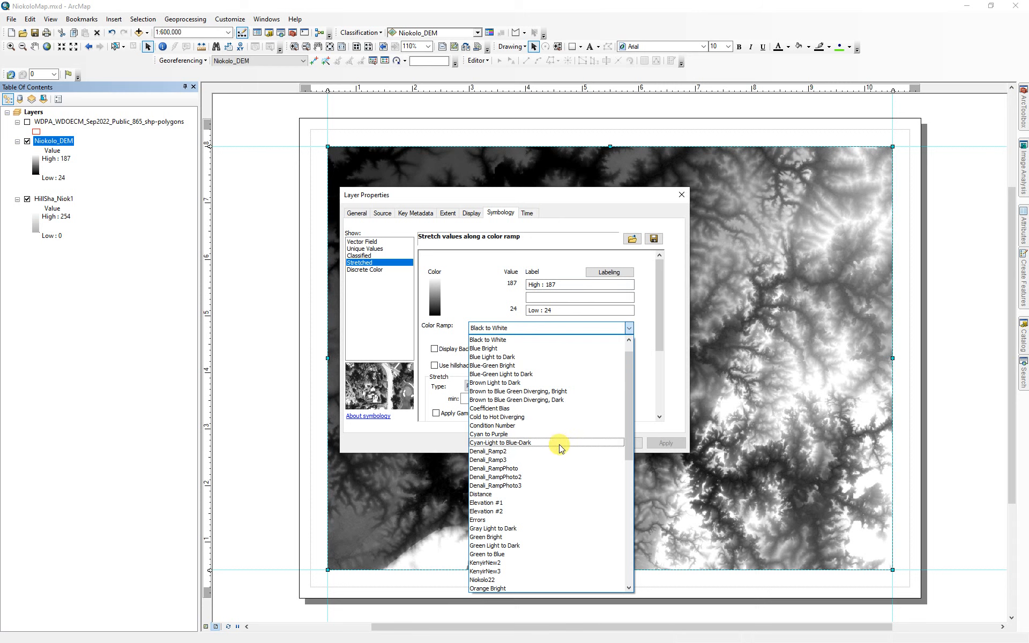
pyautogui.scroll(-2, 558, 443)
pyautogui.click(482, 529)
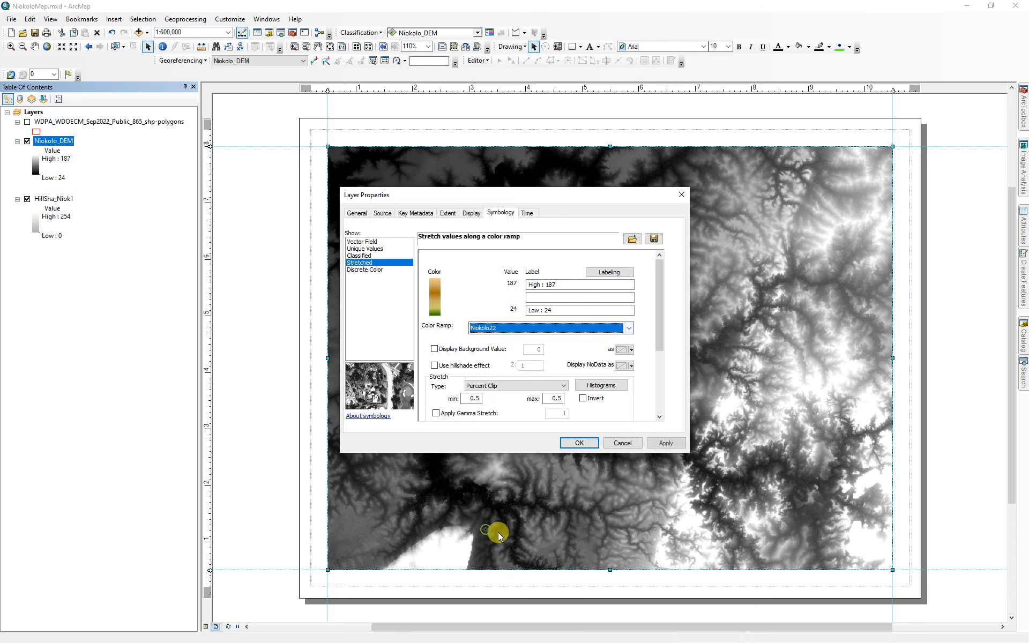
# Set the Niokolo_DEM display resampling to Bilinear Interpolation (for continuous data)
pyautogui.click(472, 213)
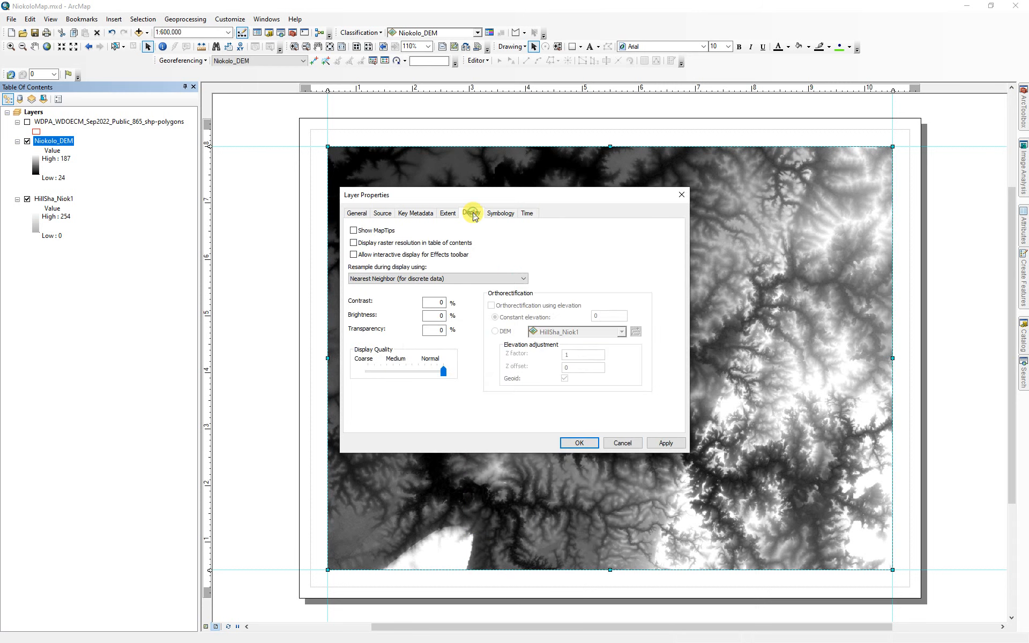
pyautogui.click(454, 280)
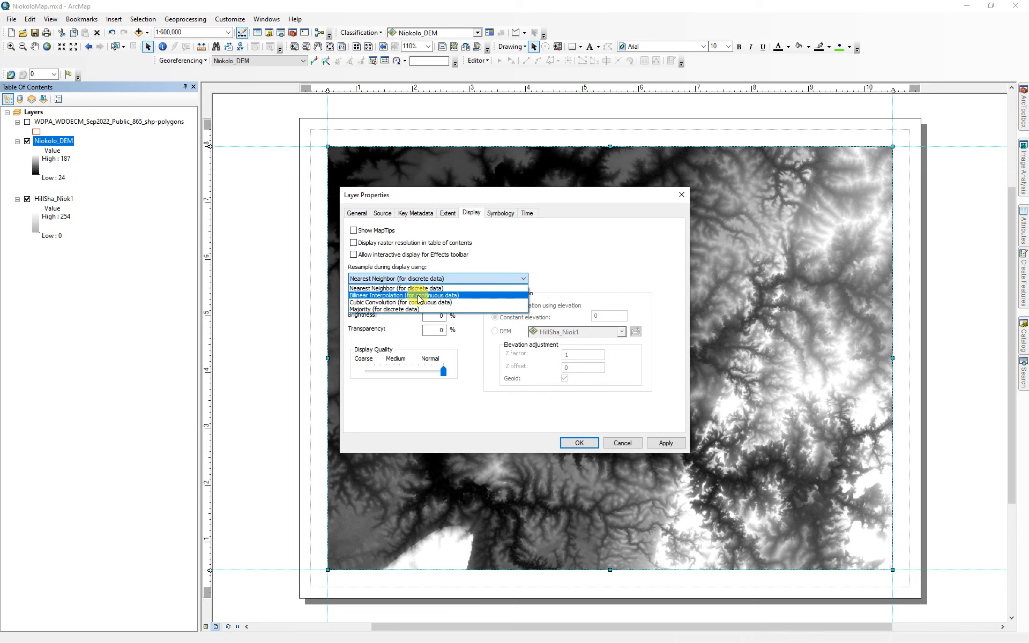
pyautogui.click(419, 295)
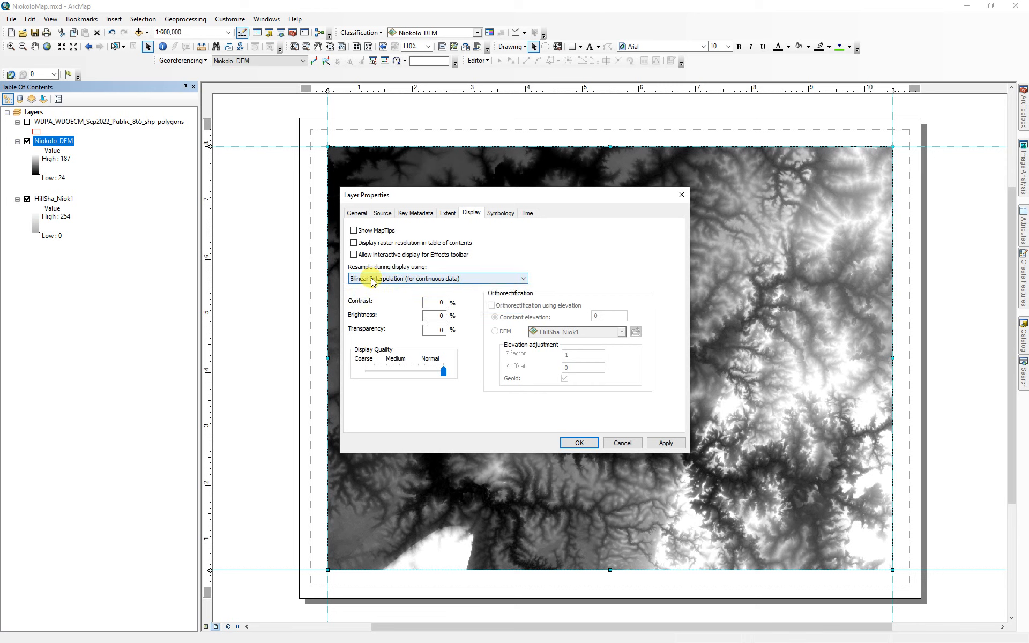
# Enable the gamma stretch for Niokolo_DEM and apply a Standard Deviations stretch type
pyautogui.click(501, 212)
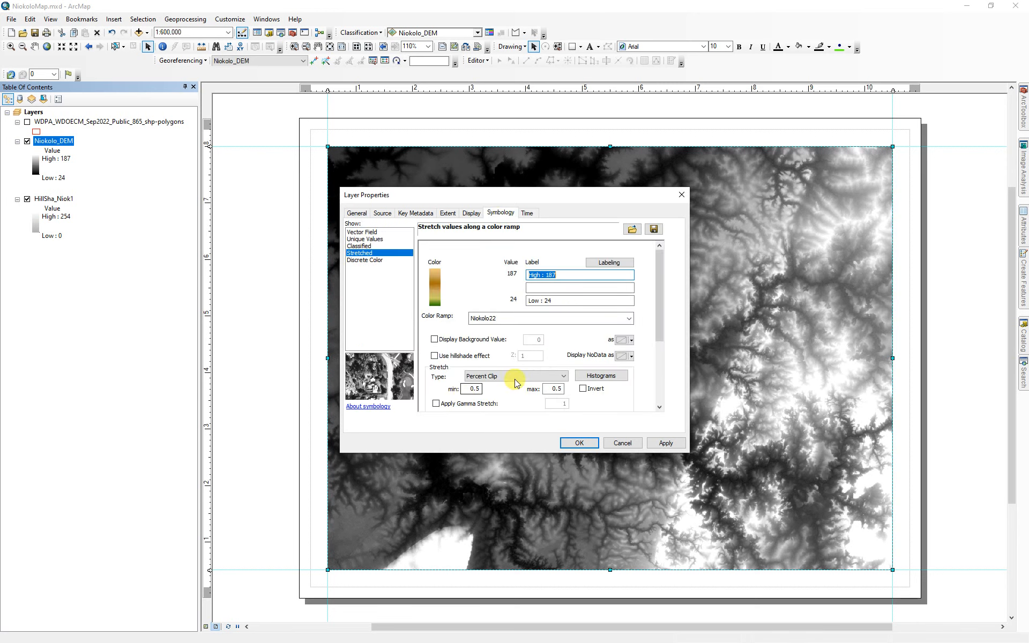
pyautogui.click(436, 404)
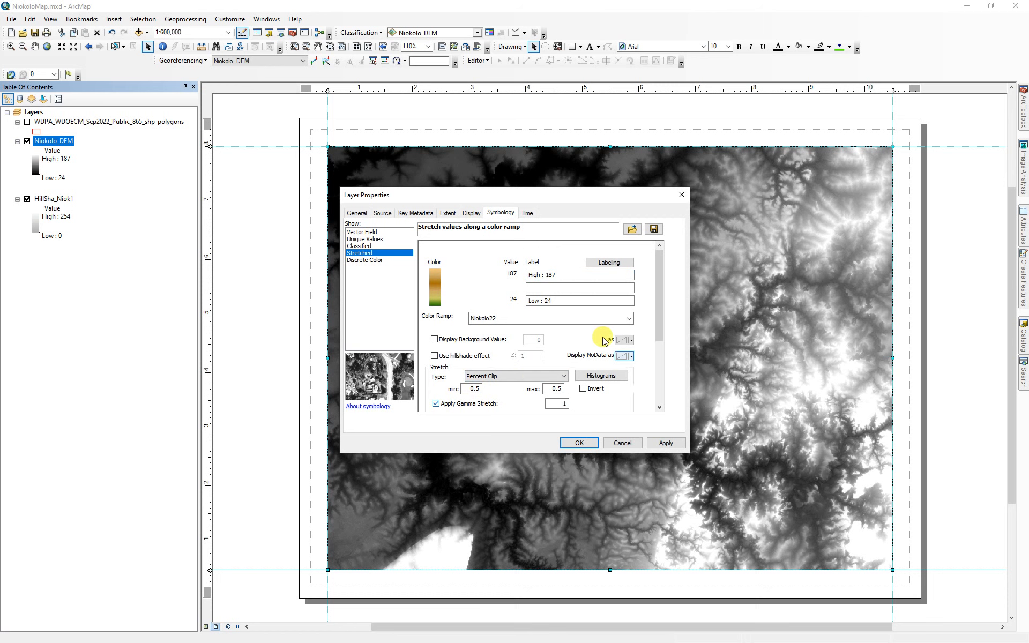
pyautogui.click(670, 444)
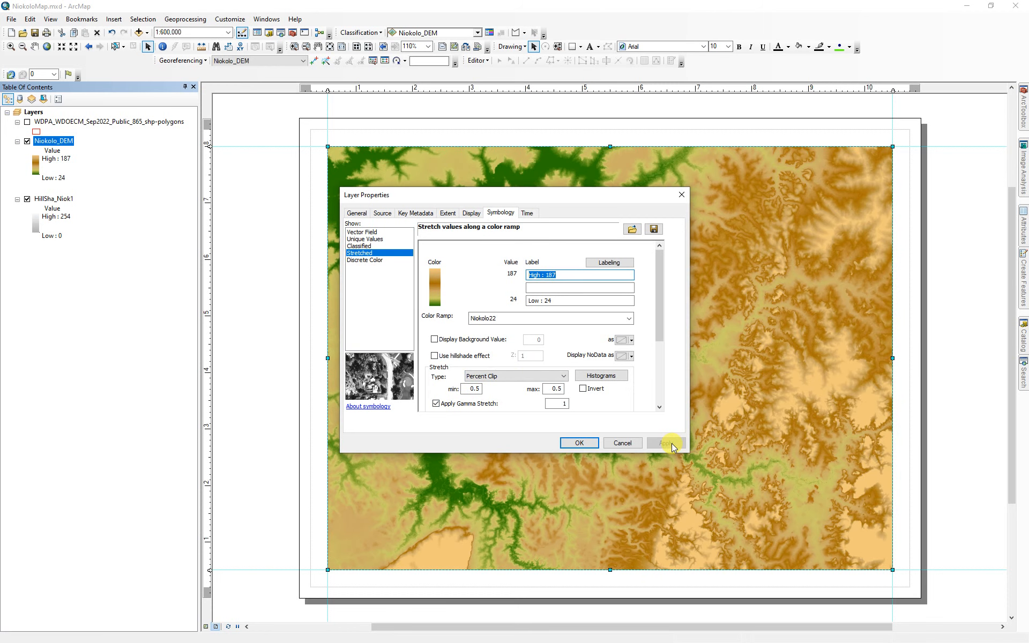
pyautogui.click(534, 376)
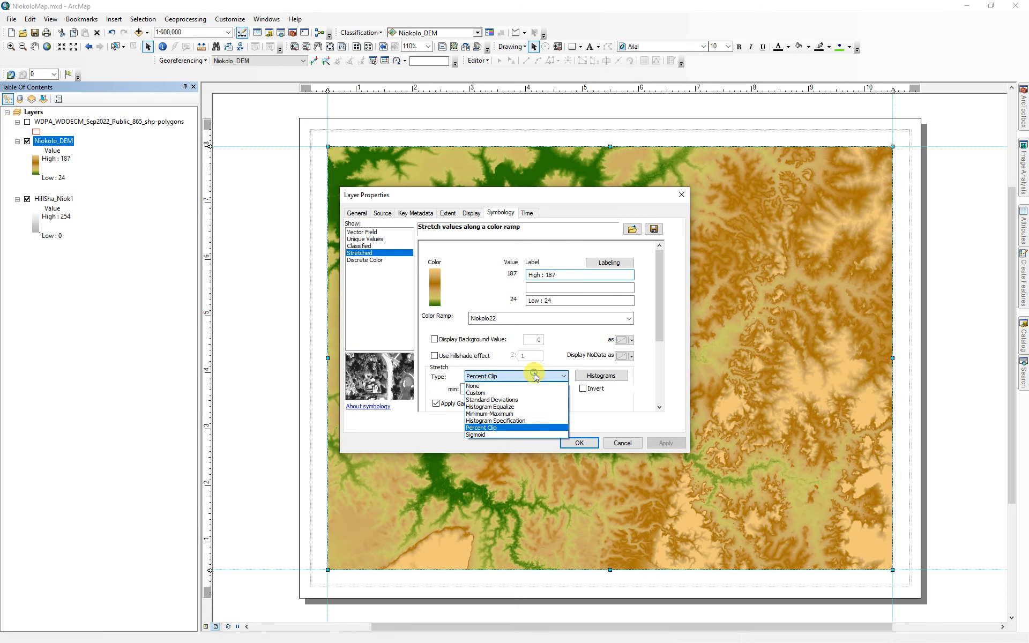
pyautogui.click(499, 400)
pyautogui.click(671, 442)
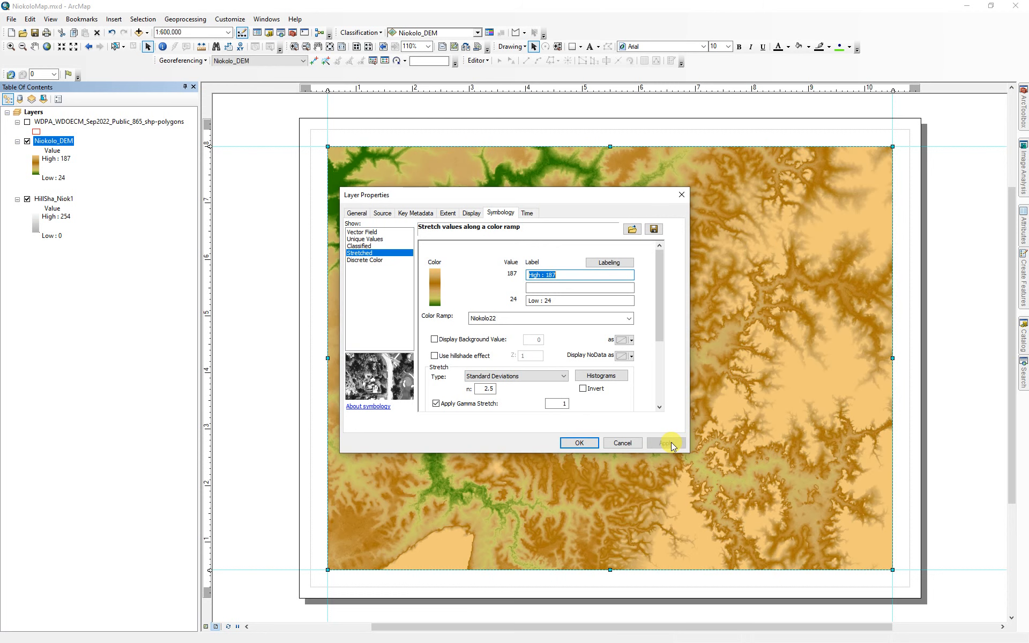
# Set the Niokolo_DEM layer's transparency to 50% and close its properties
pyautogui.moveTo(576, 195); pyautogui.dragTo(555, 247)
pyautogui.click(450, 265)
pyautogui.doubleClick(423, 382)
pyautogui.write('50')
pyautogui.press('Return')
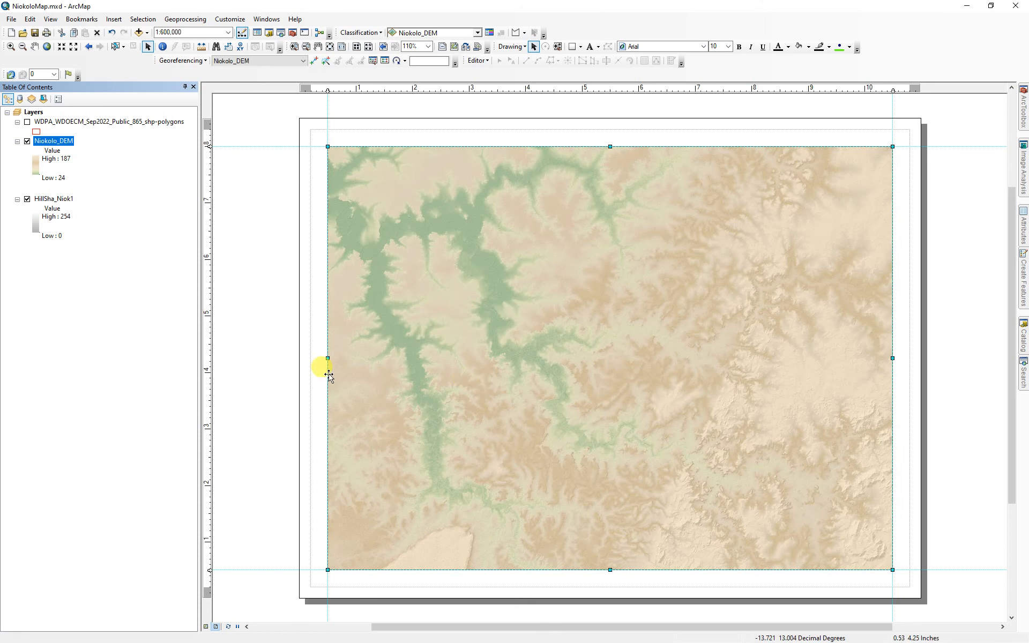
# Inspect the shaded relief of the semi-transparent DEM up close in the layout, and return to the whole page with the data frame deselected
pyautogui.scroll(-3, 567, 412)
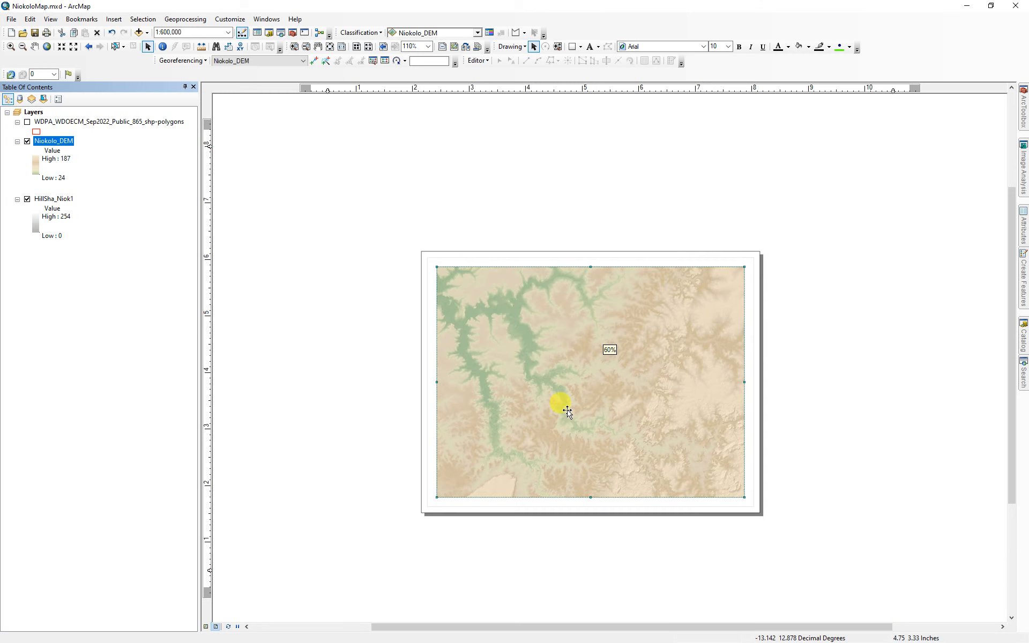
pyautogui.scroll(5, 567, 411)
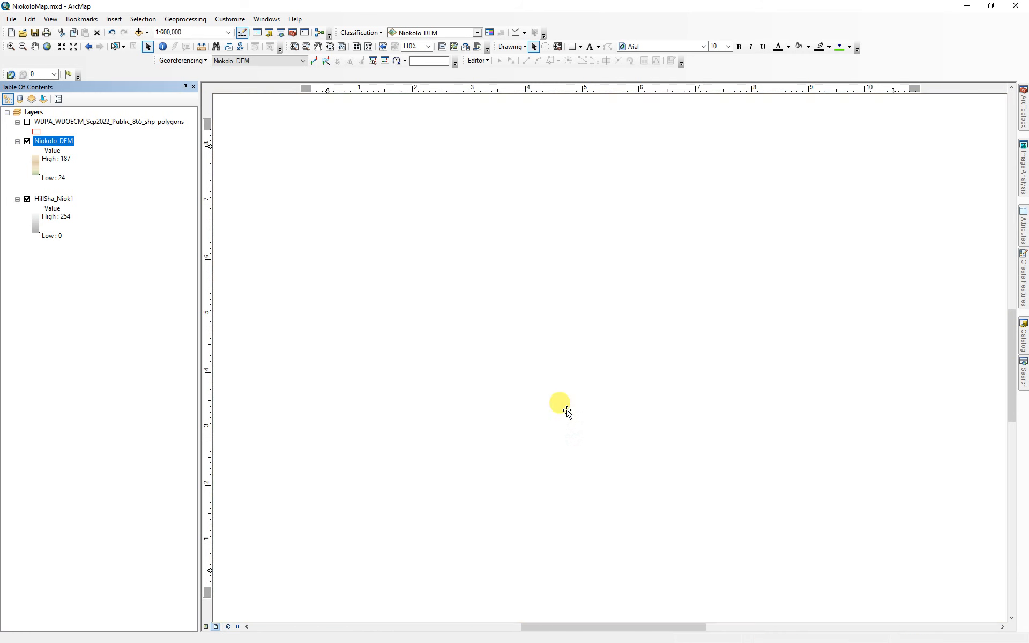
pyautogui.scroll(4, 567, 411)
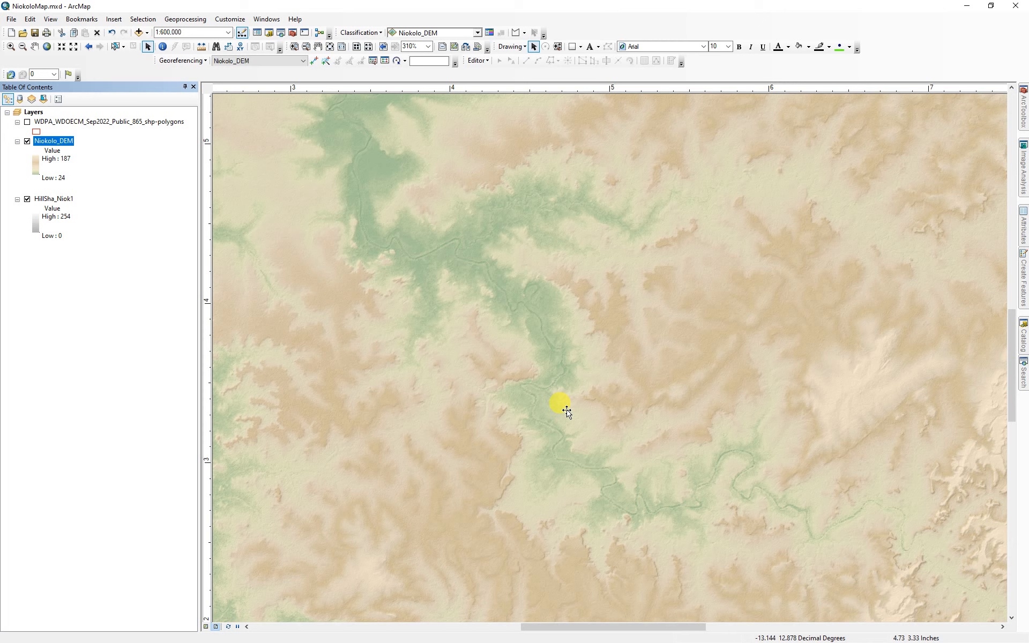
pyautogui.click(330, 47)
pyautogui.click(267, 310)
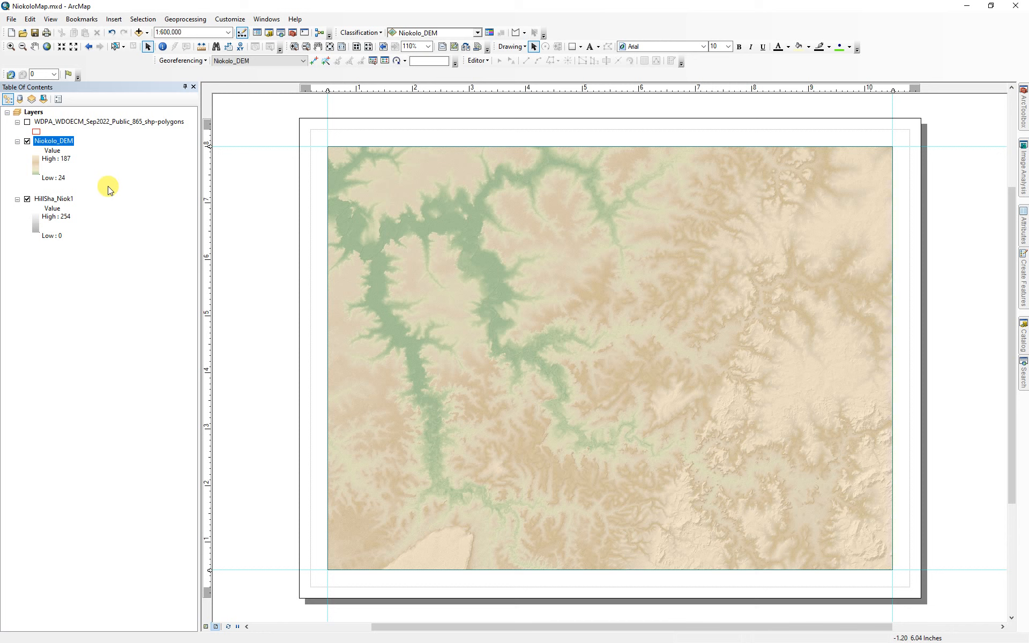
# Show the WDPA polygons layer and direct an export of all its features into the Park_Vector dataset of NiokoloProject.gdb
pyautogui.click(27, 123)
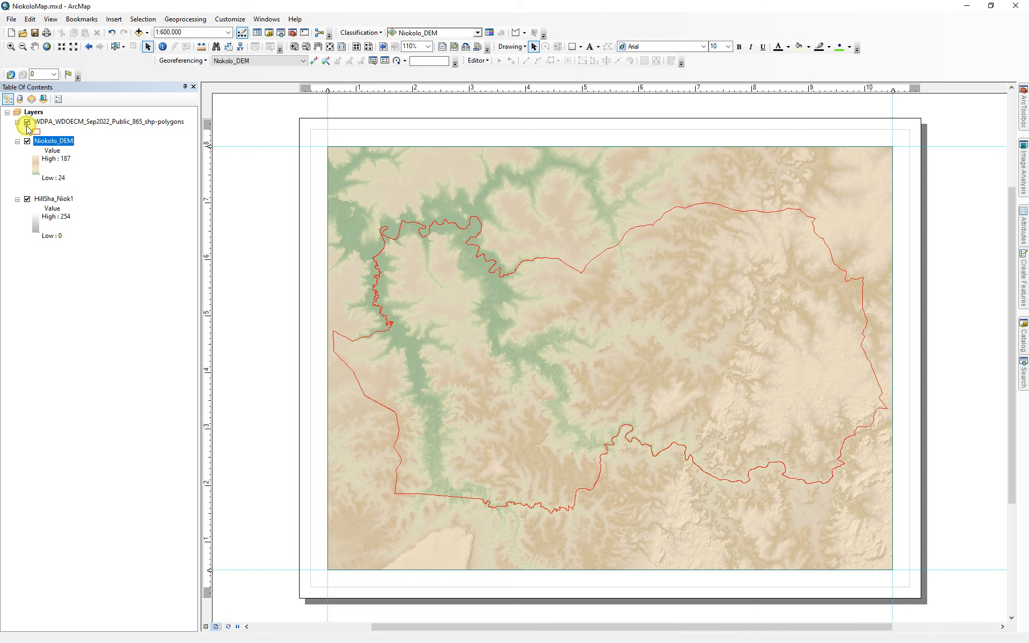
pyautogui.rightClick(85, 121)
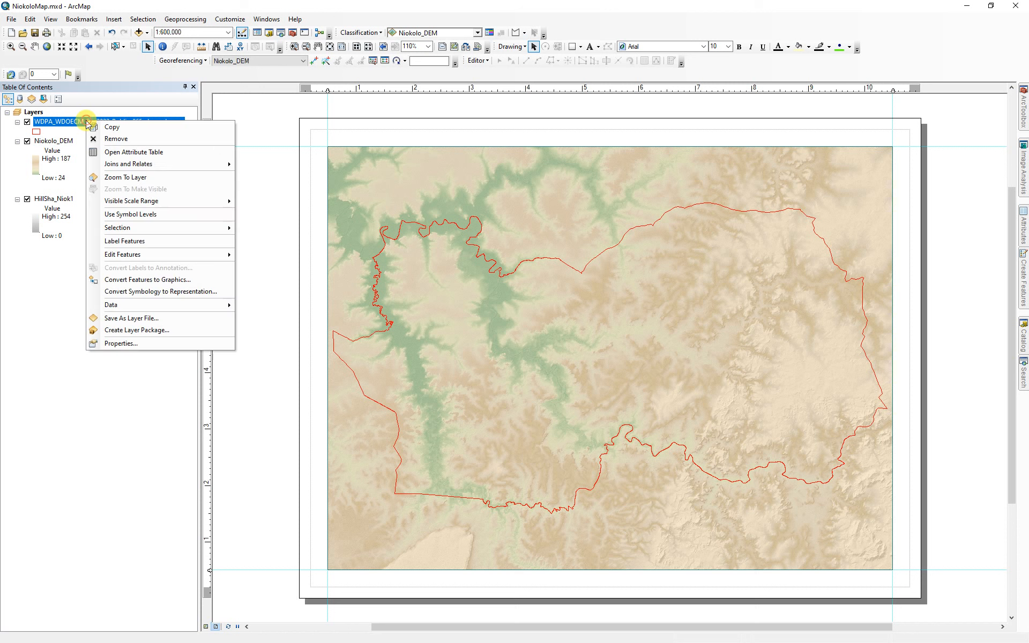
pyautogui.moveTo(131, 312)
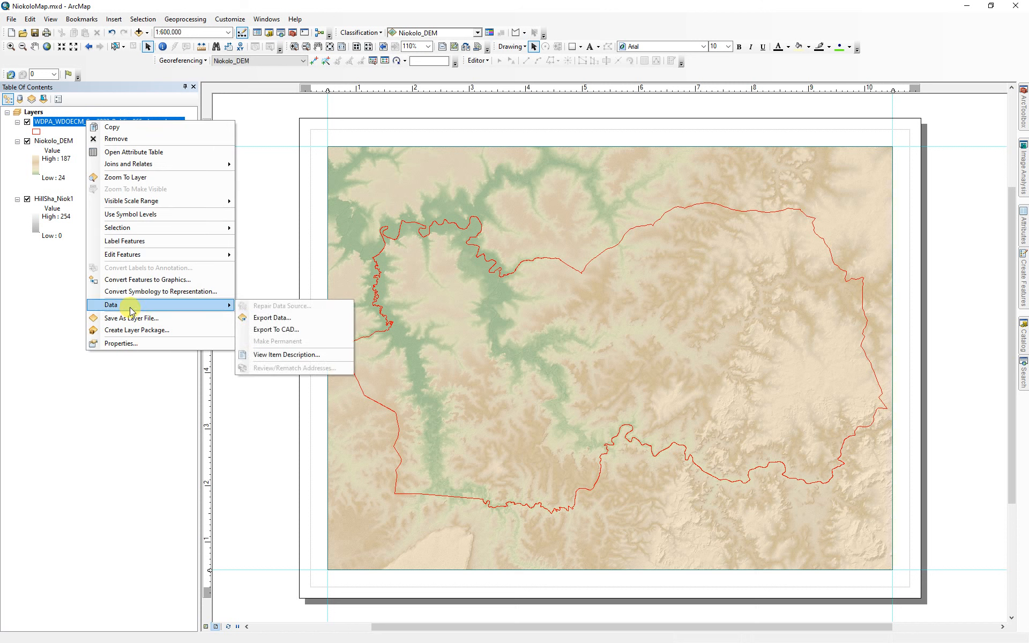
pyautogui.click(269, 316)
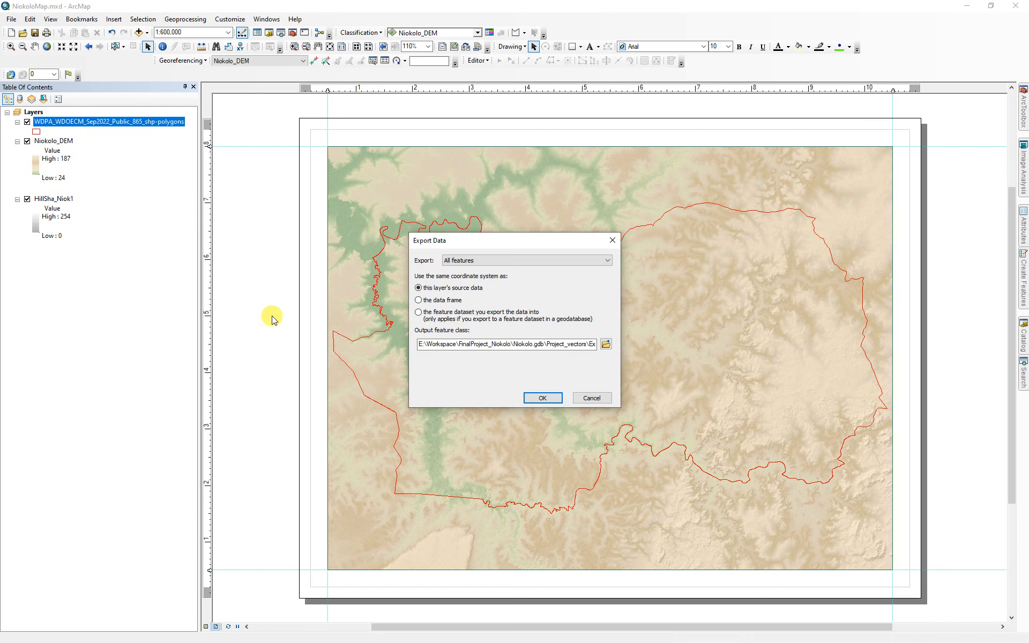
pyautogui.click(607, 345)
pyautogui.doubleClick(414, 271)
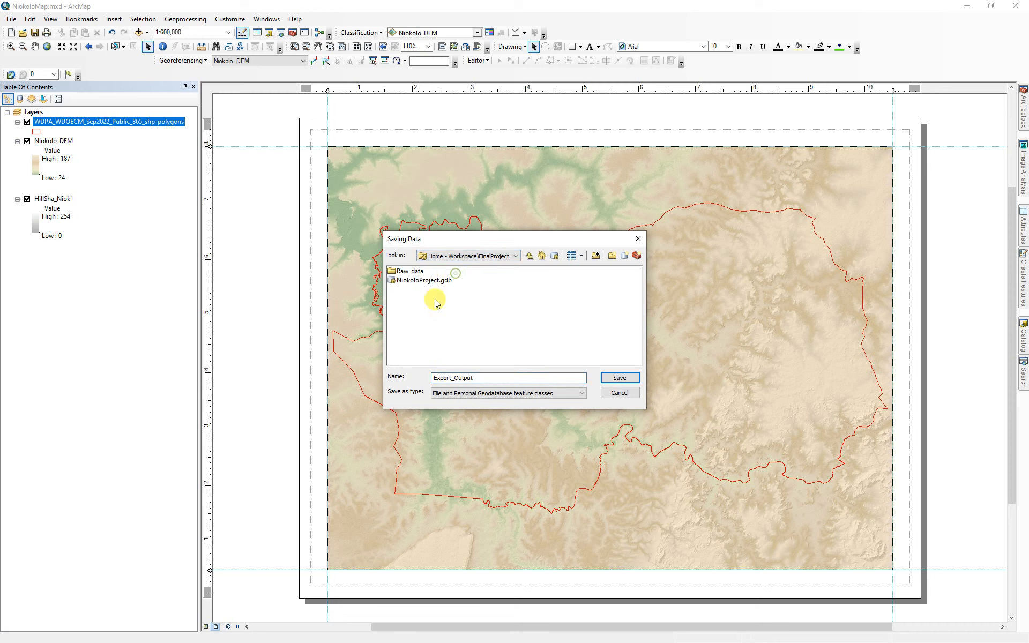
pyautogui.doubleClick(424, 279)
pyautogui.doubleClick(412, 272)
# Name the exported feature class Park_Border, run the export and add the result to the map as a layer
pyautogui.moveTo(482, 377); pyautogui.dragTo(393, 376)
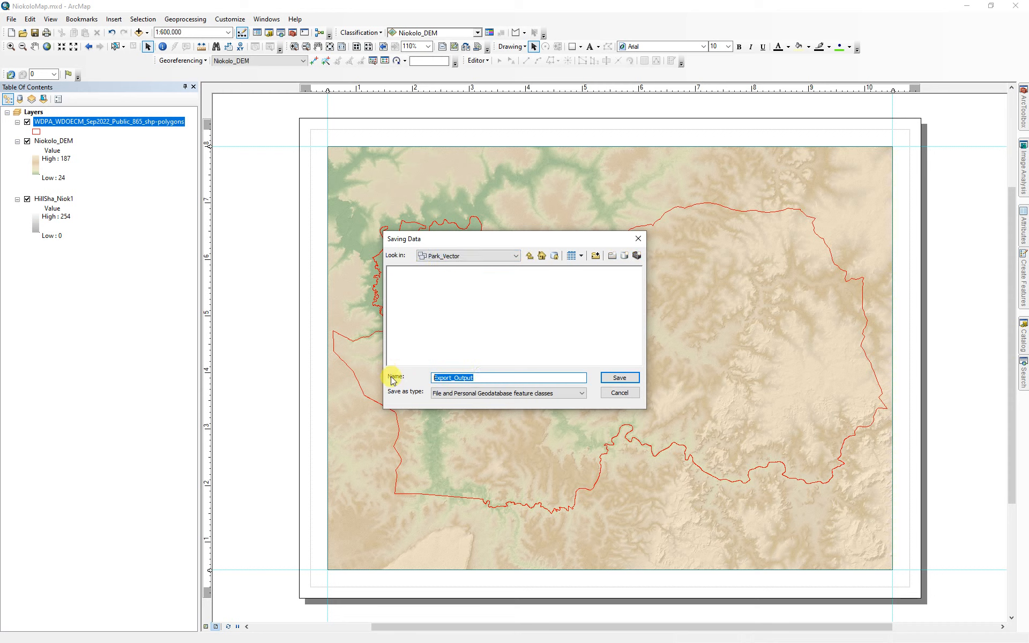
pyautogui.write('Park_Border')
pyautogui.click(619, 378)
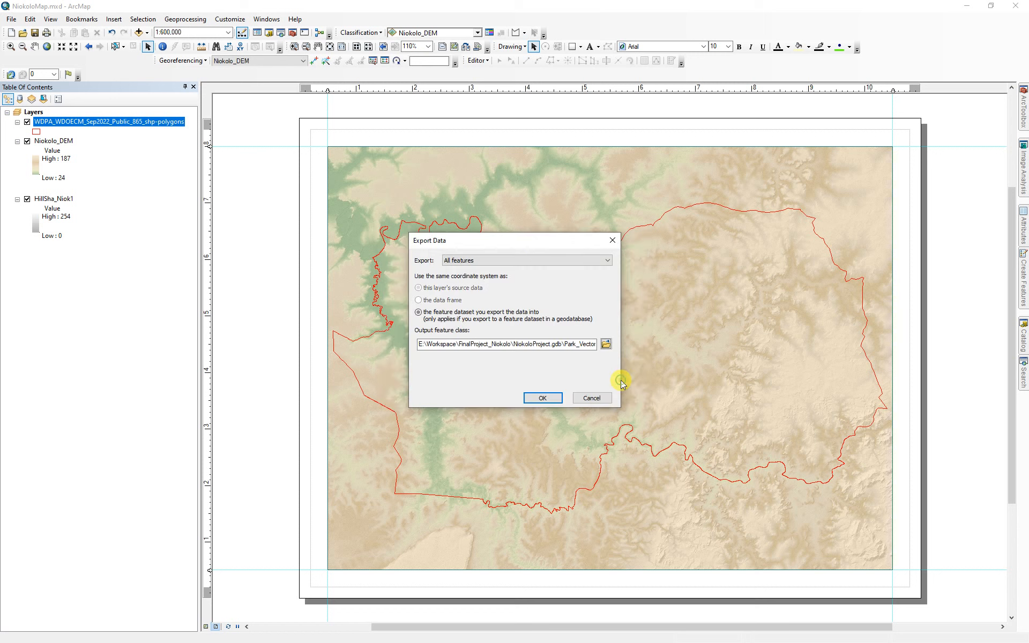
pyautogui.click(543, 398)
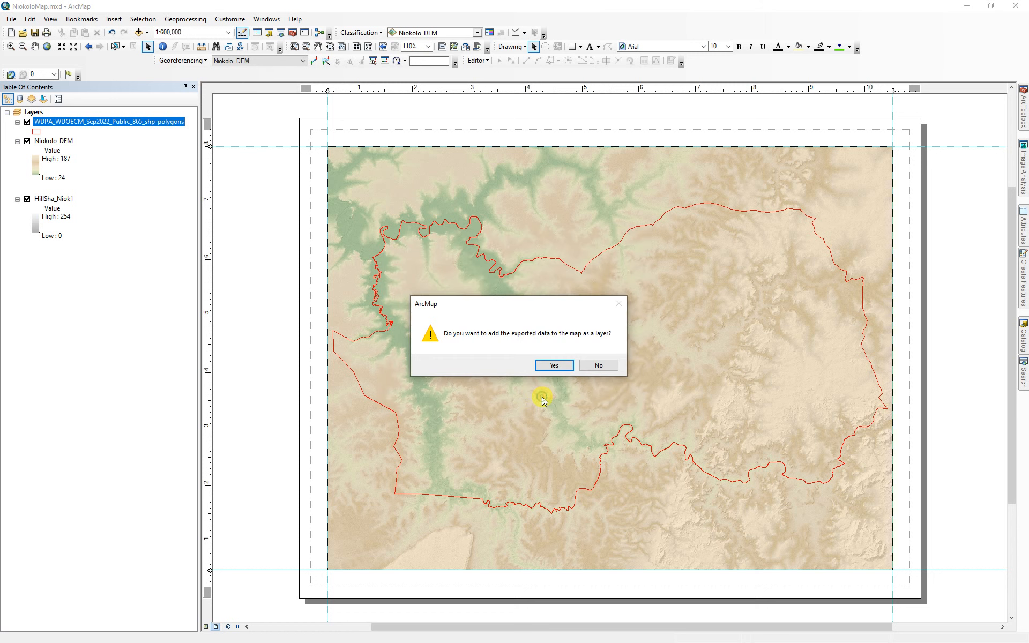
pyautogui.click(565, 364)
# Remove the original WDPA polygons layer and give Park_Border a Hollow symbol with a red outline of width 1
pyautogui.rightClick(71, 141)
pyautogui.click(99, 158)
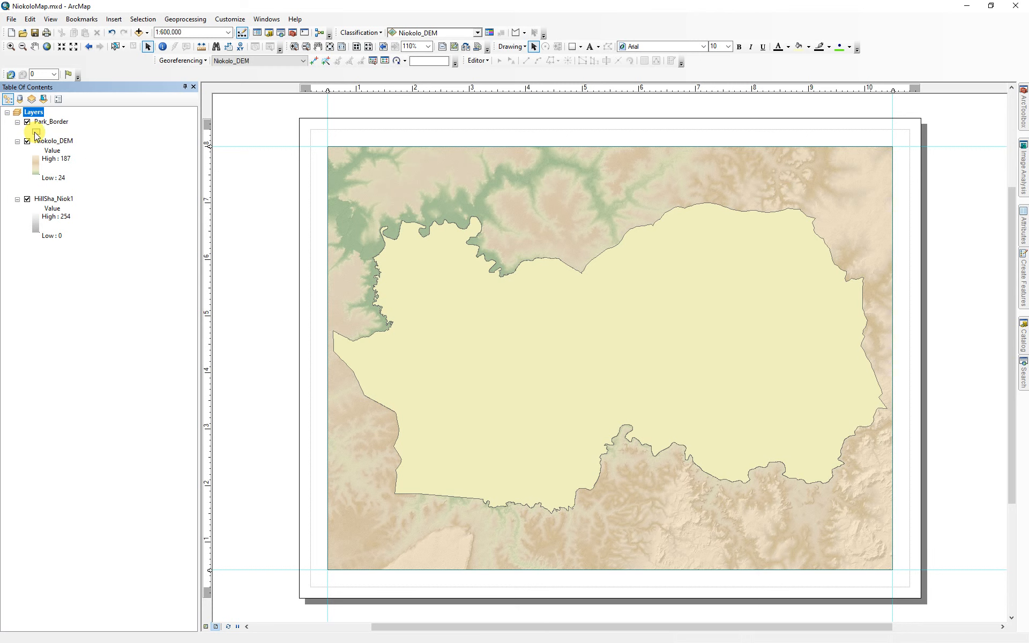
pyautogui.click(36, 131)
pyautogui.click(157, 263)
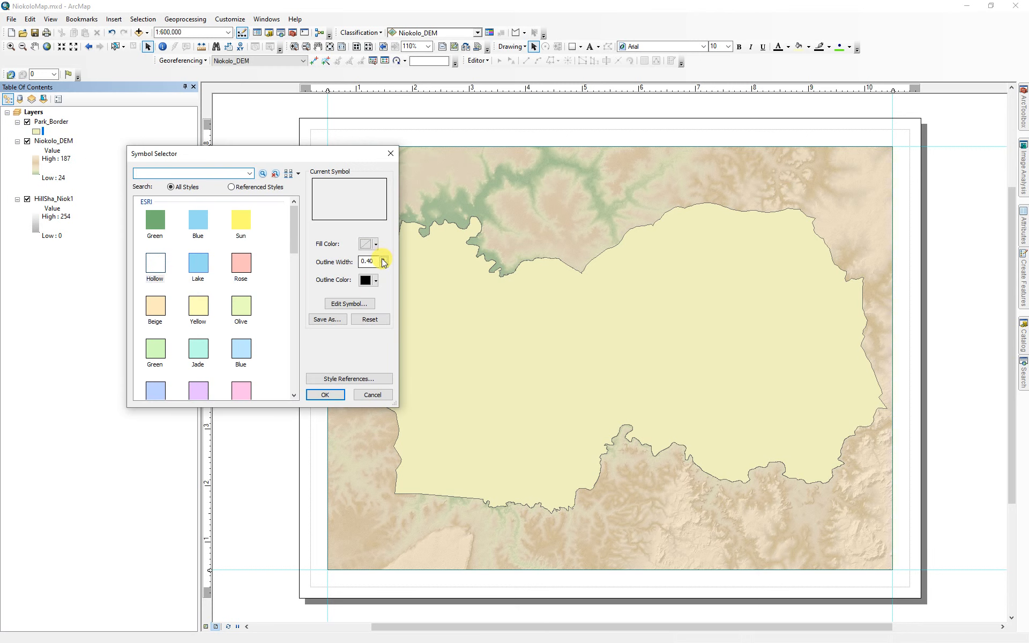
pyautogui.click(374, 279)
pyautogui.click(374, 328)
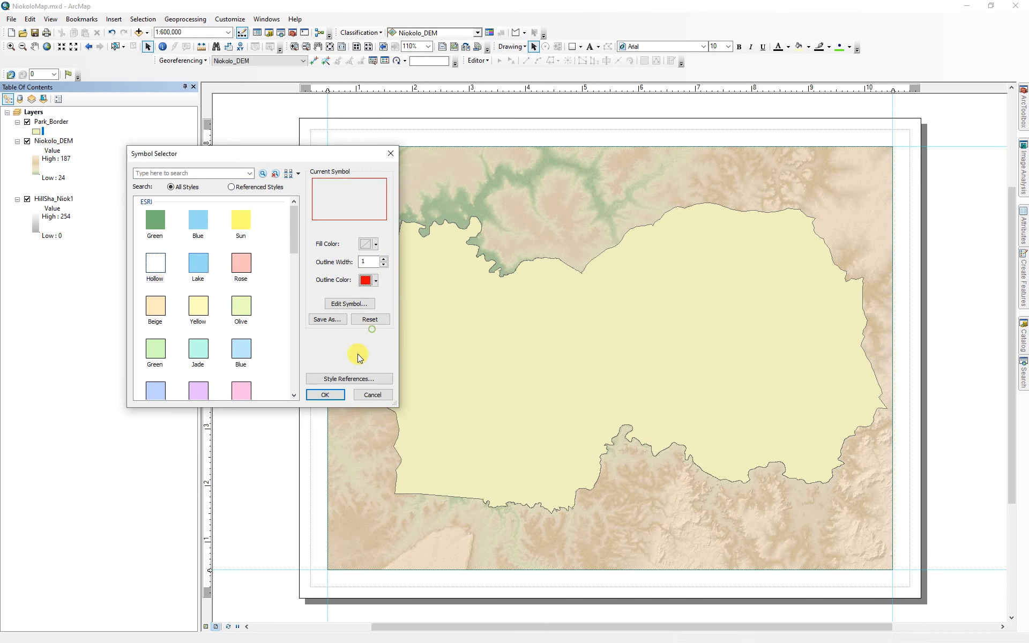
pyautogui.click(323, 395)
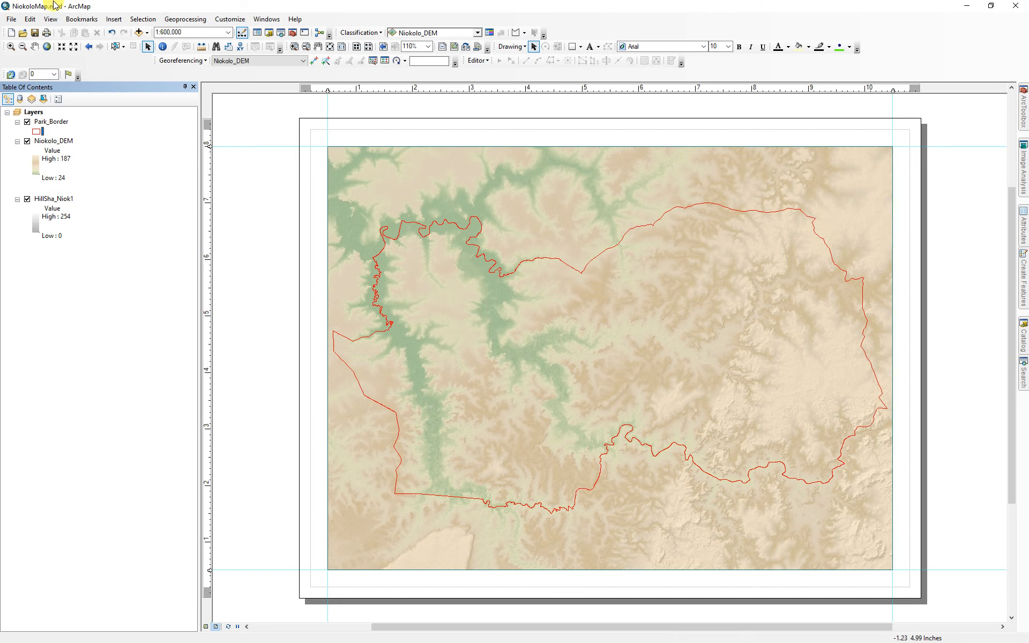
# Add the SEN_roads.shp shapefile from the SEN_rds folder in Raw_data to the map
pyautogui.click(138, 32)
pyautogui.click(529, 256)
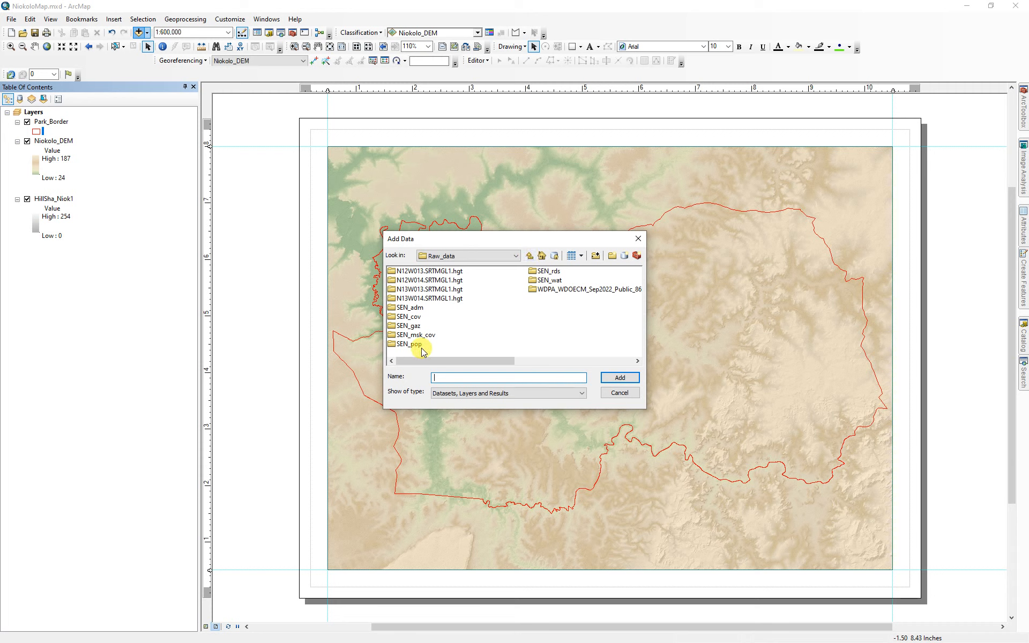
pyautogui.doubleClick(547, 271)
pyautogui.click(423, 271)
pyautogui.click(619, 378)
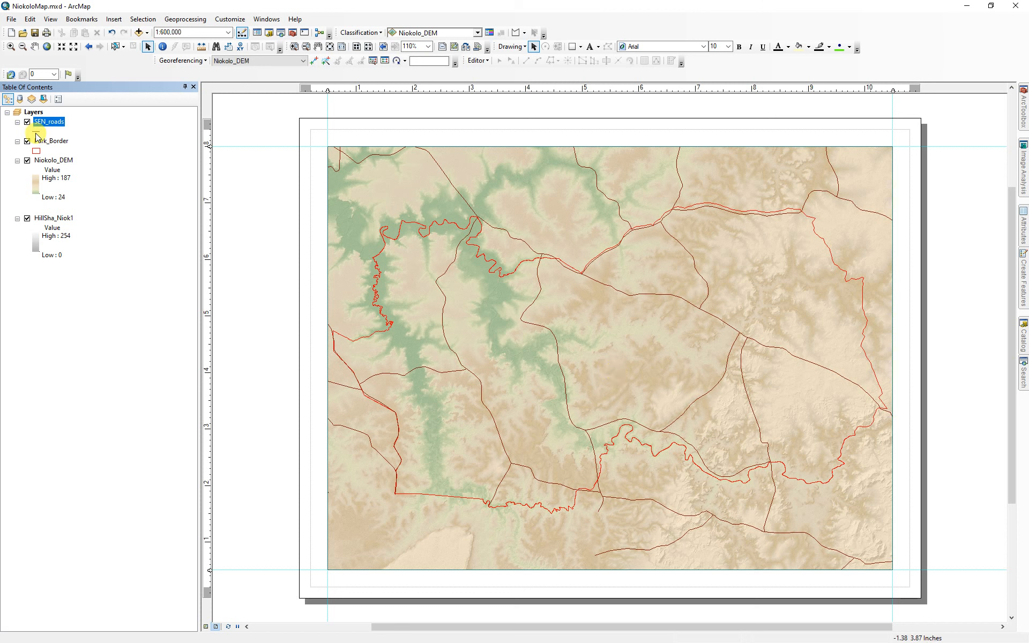
# Add SEN_water_lines_dcw.shp from the SEN_wat folder and order the vector layers as Park_Border, SEN_roads, SEN_water_lines_dcw above the DEM
pyautogui.click(138, 32)
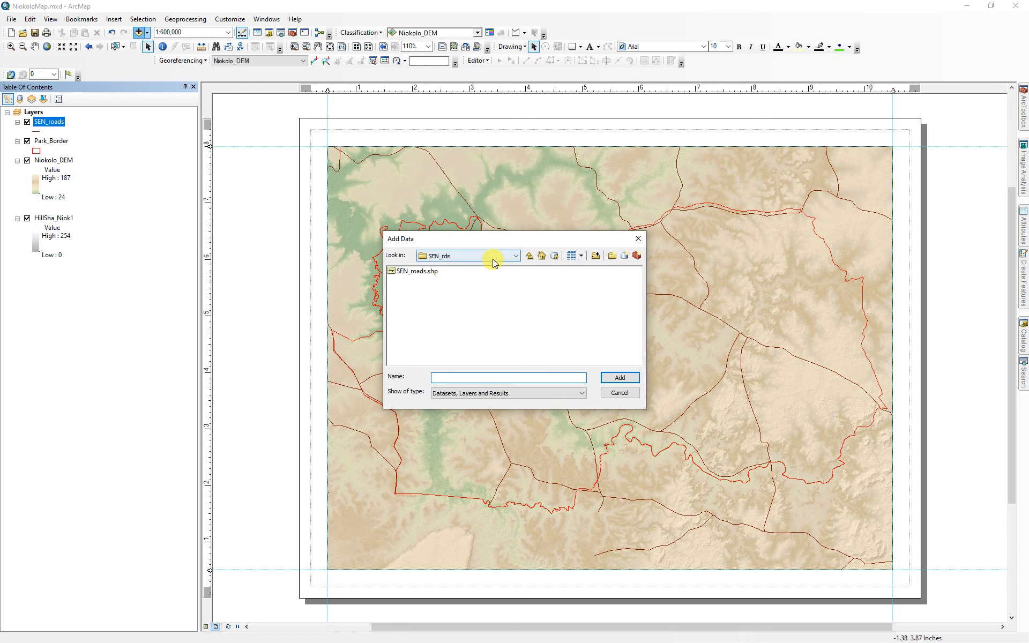
pyautogui.click(530, 256)
pyautogui.click(550, 281)
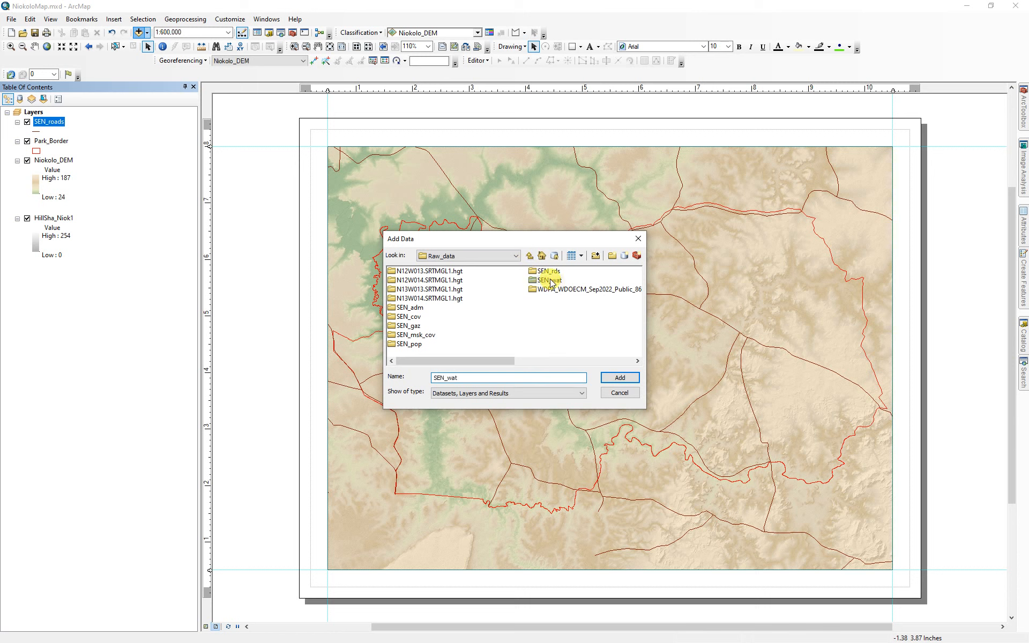
pyautogui.doubleClick(549, 281)
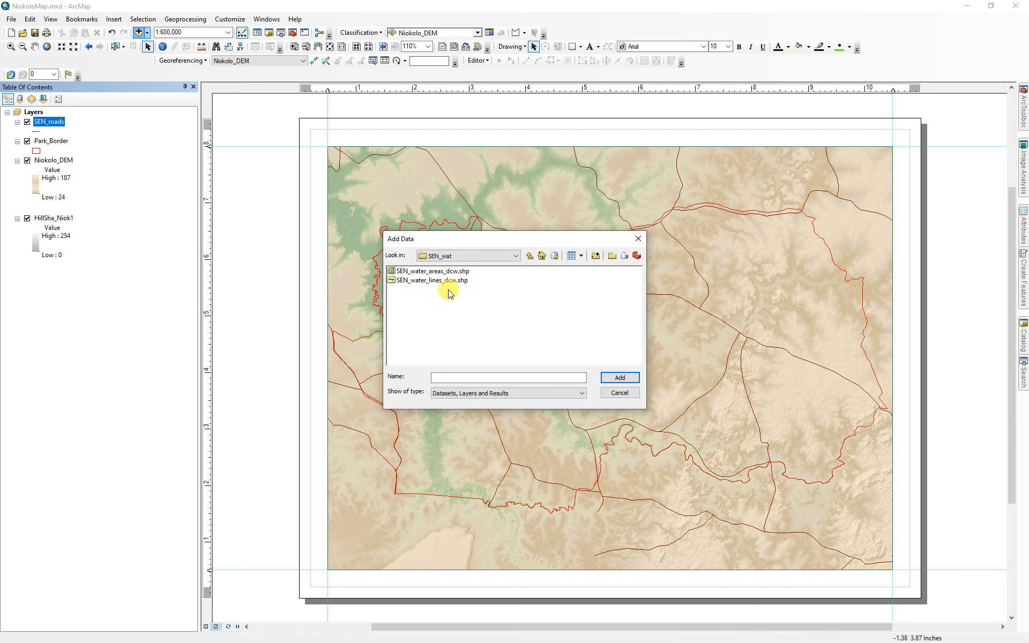
pyautogui.click(427, 280)
pyautogui.click(620, 378)
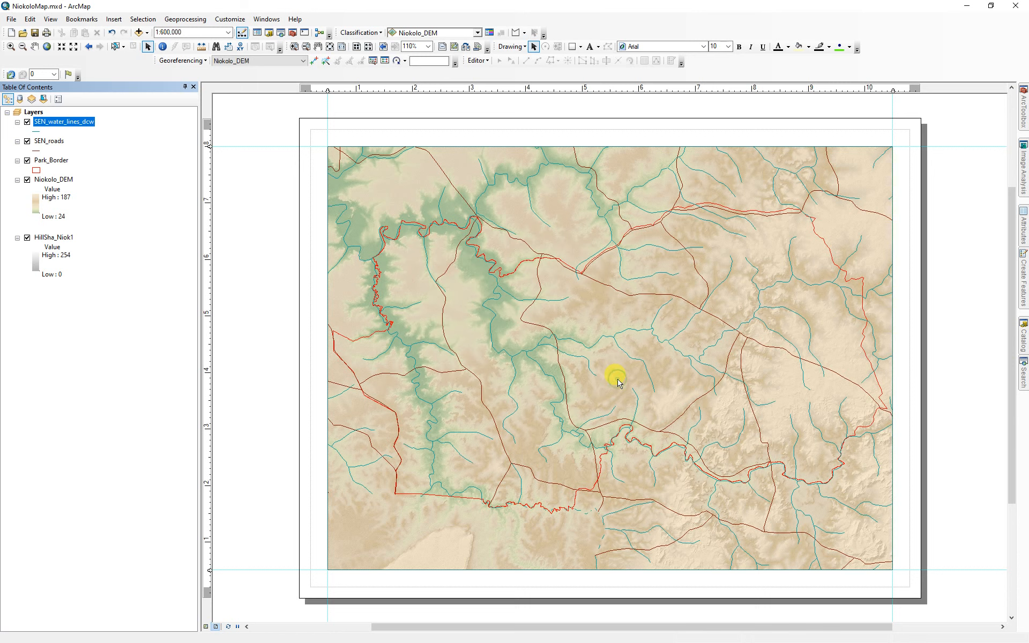
pyautogui.moveTo(59, 141); pyautogui.dragTo(81, 170)
pyautogui.moveTo(69, 121); pyautogui.dragTo(70, 173)
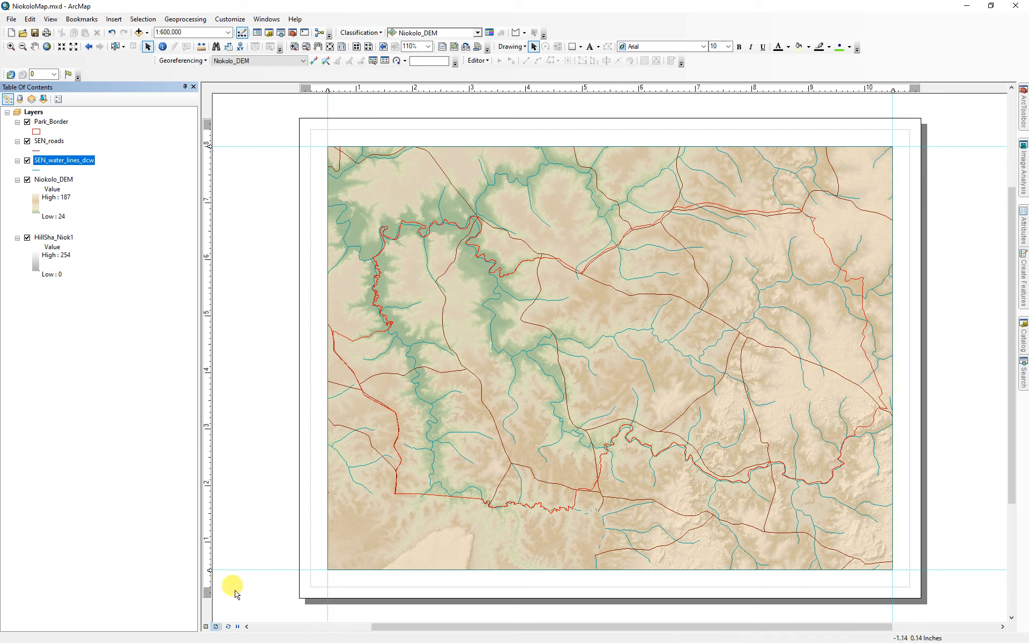
# Switch to data view at a scale of 1:1,000,000 to show the roads and water lines around the DEM
pyautogui.click(205, 627)
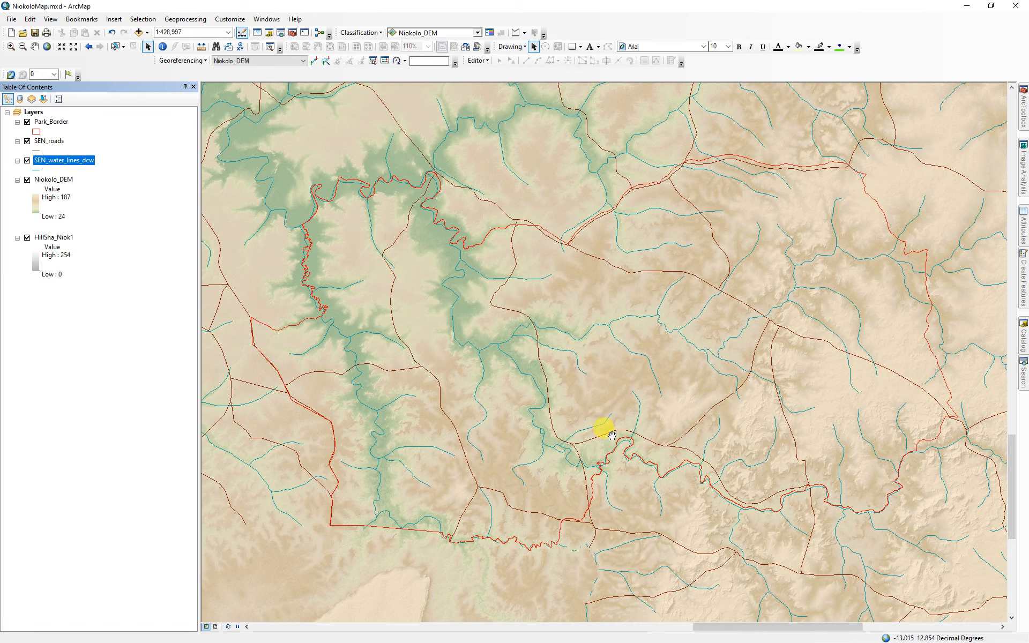
pyautogui.scroll(-4, 622, 439)
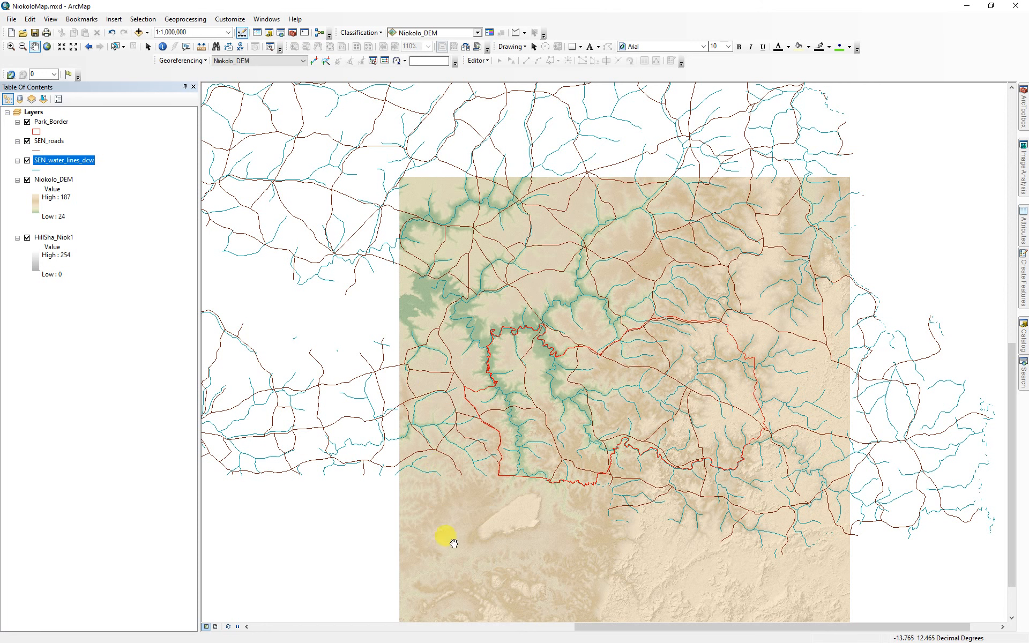
pyautogui.click(571, 48)
pyautogui.moveTo(431, 204)
pyautogui.mouseDown()
pyautogui.moveTo(799, 482)
pyautogui.moveTo(824, 606)
pyautogui.mouseUp()
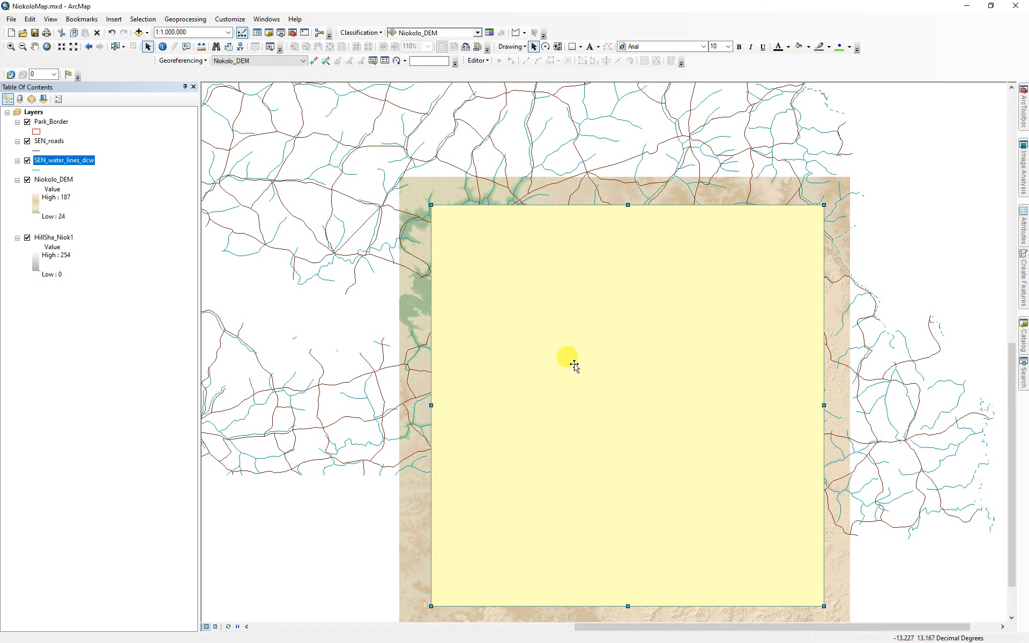
pyautogui.click(519, 48)
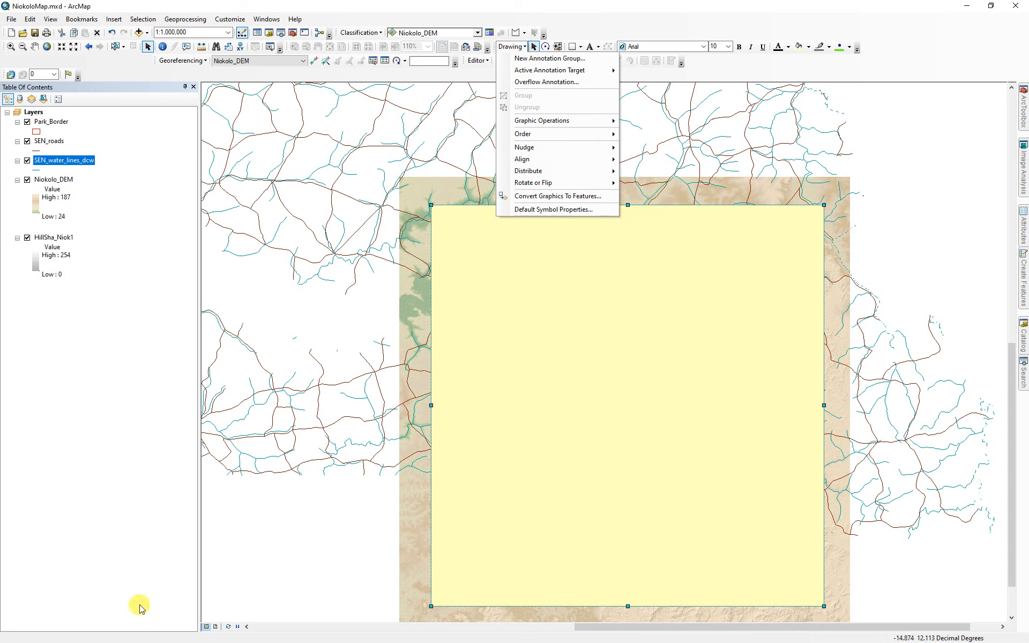
pyautogui.click(932, 212)
pyautogui.press('Delete')
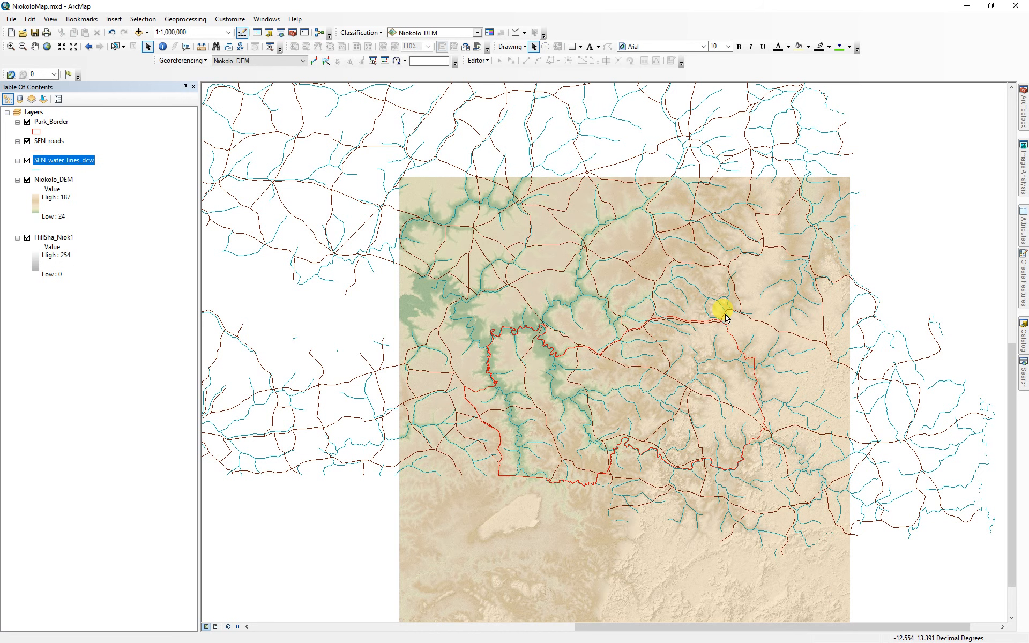
# Bring the DEM's full southern extent into view and search the geoprocessing tools for "Raster Domain"
pyautogui.moveTo(654, 331); pyautogui.dragTo(504, 223)
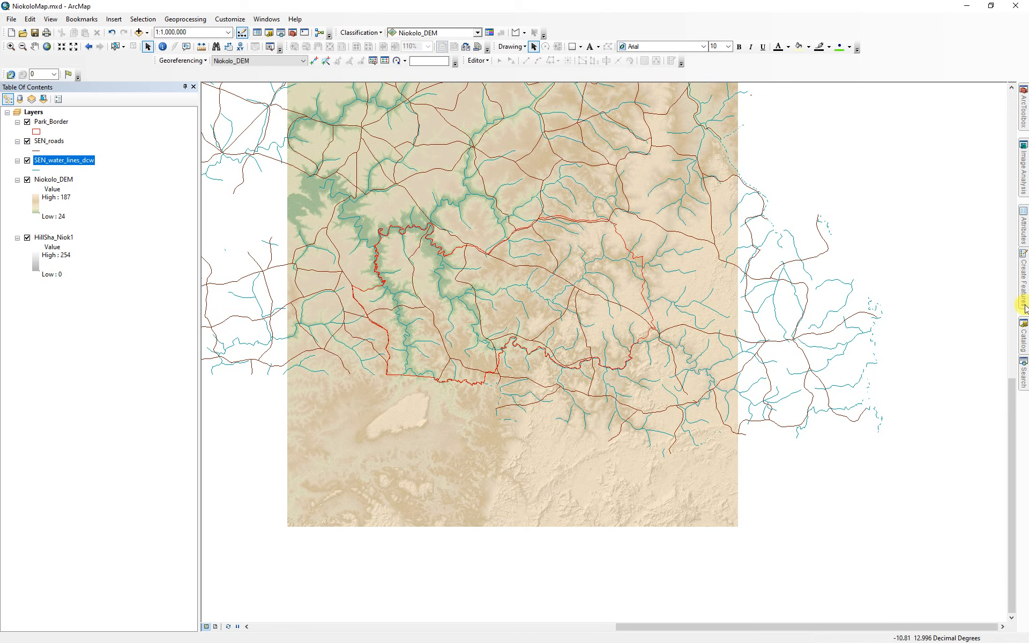
pyautogui.click(1023, 380)
pyautogui.doubleClick(898, 127)
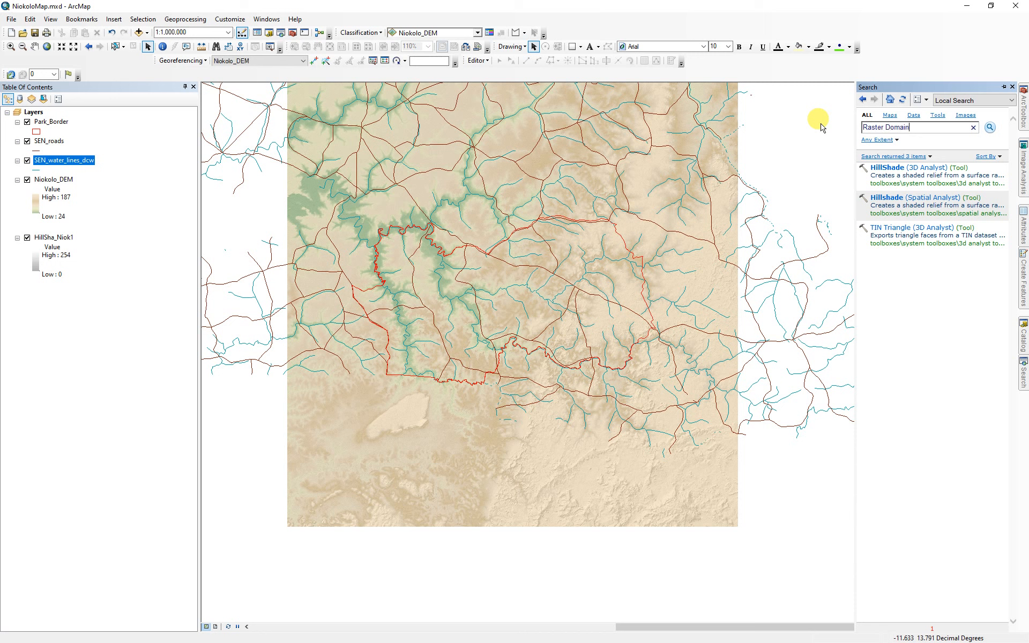
pyautogui.click(990, 127)
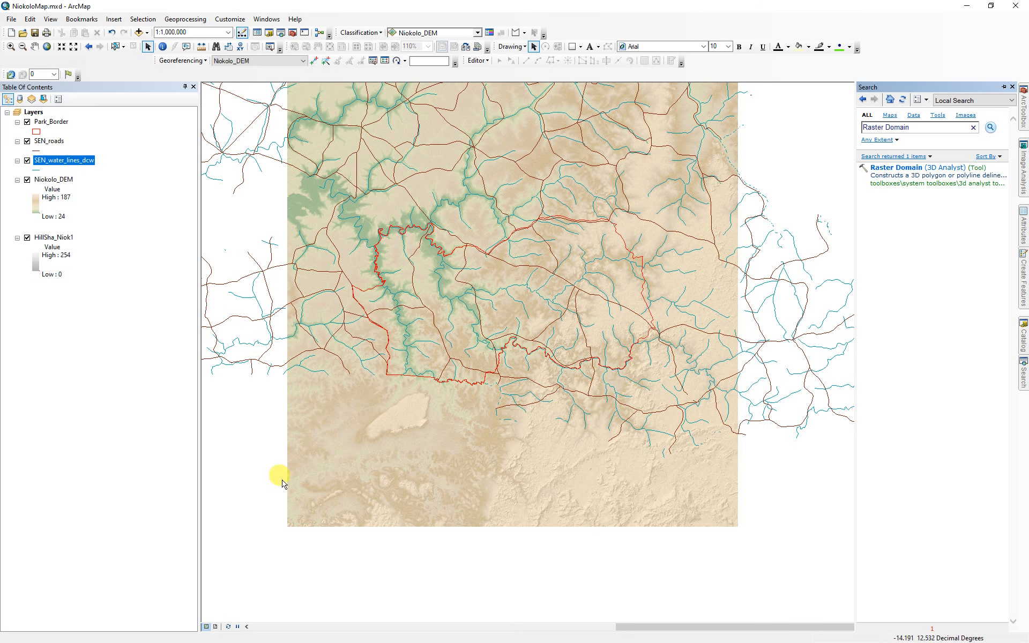
# Open the Raster Domain tool and set Niokolo_DEM as its input raster
pyautogui.click(890, 168)
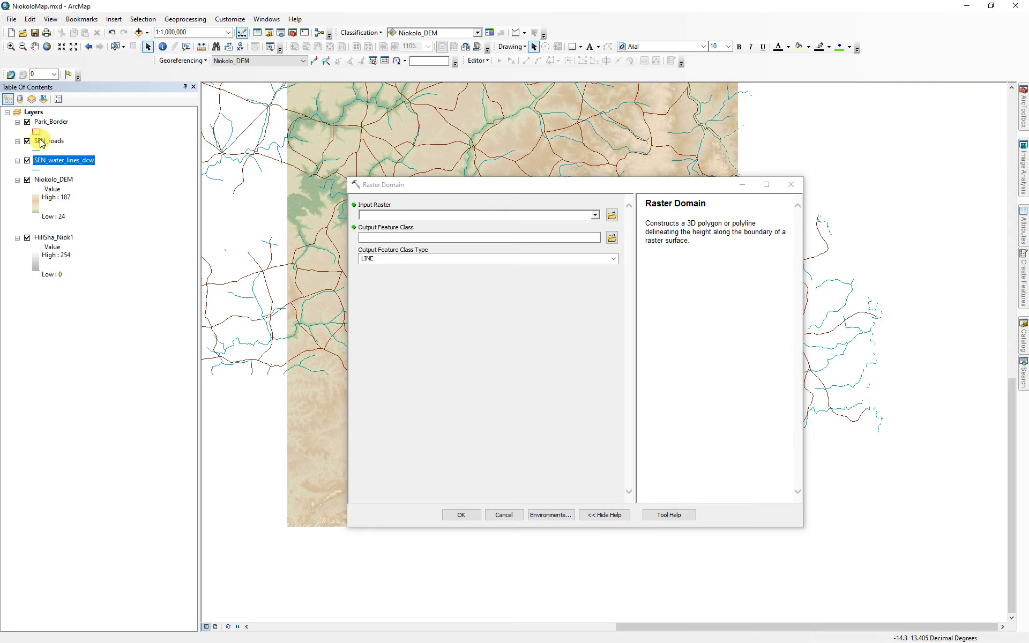
pyautogui.moveTo(53, 179); pyautogui.dragTo(474, 223)
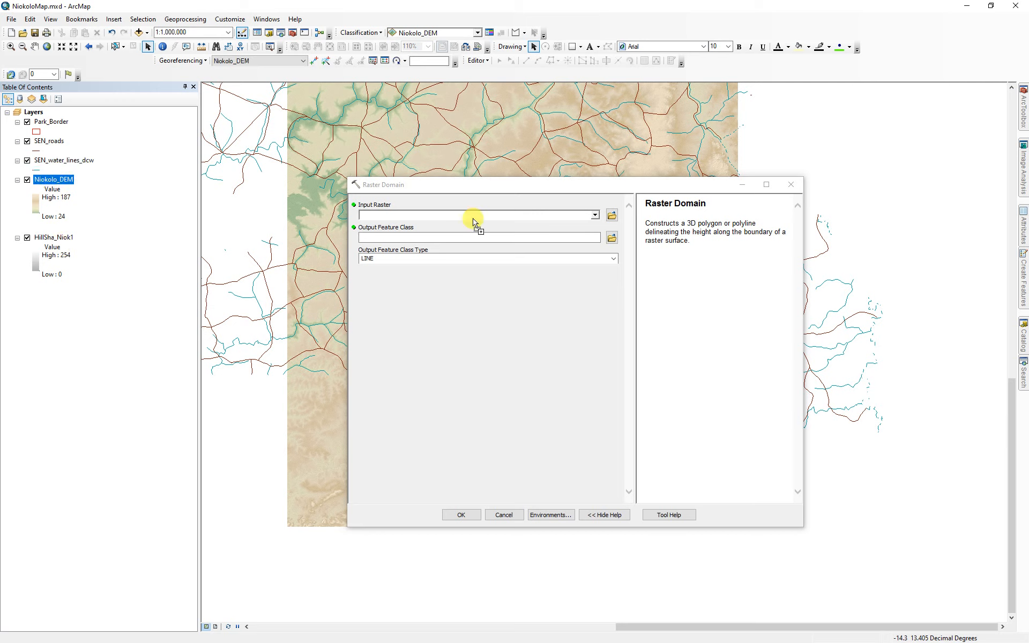
pyautogui.click(592, 215)
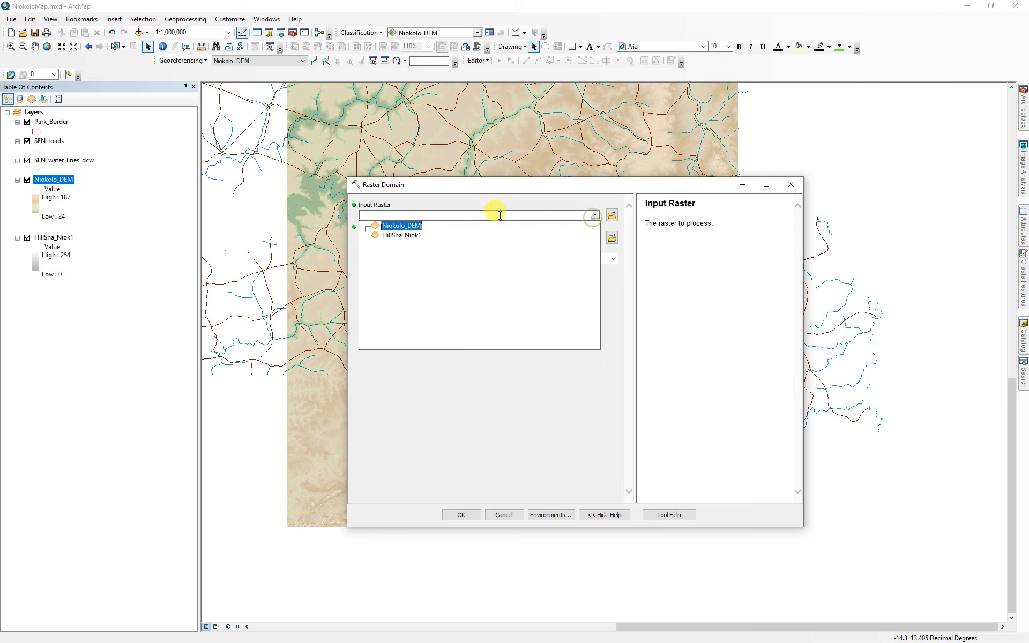
pyautogui.click(408, 224)
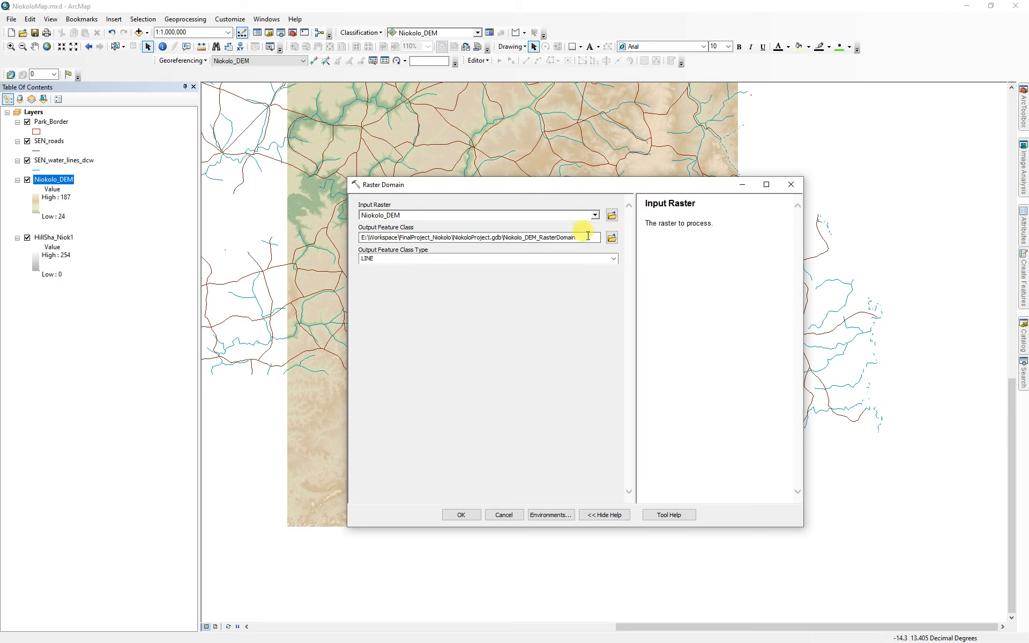
# Set the Raster Domain output to a feature class named Clip_Box in the Park_Vector dataset of NiokoloProject.gdb
pyautogui.moveTo(587, 237); pyautogui.dragTo(553, 236)
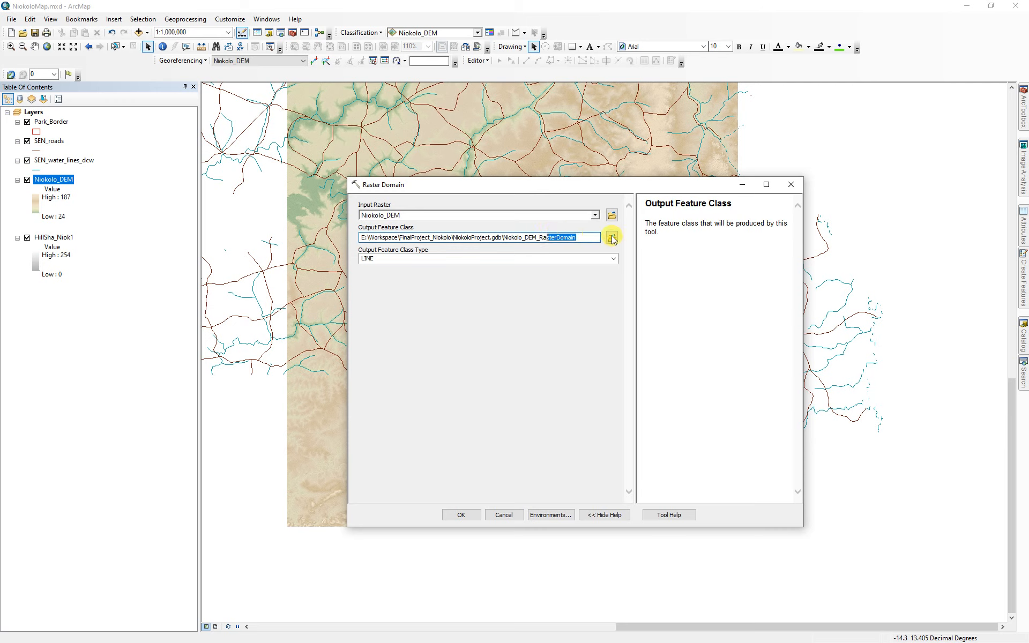
pyautogui.click(612, 237)
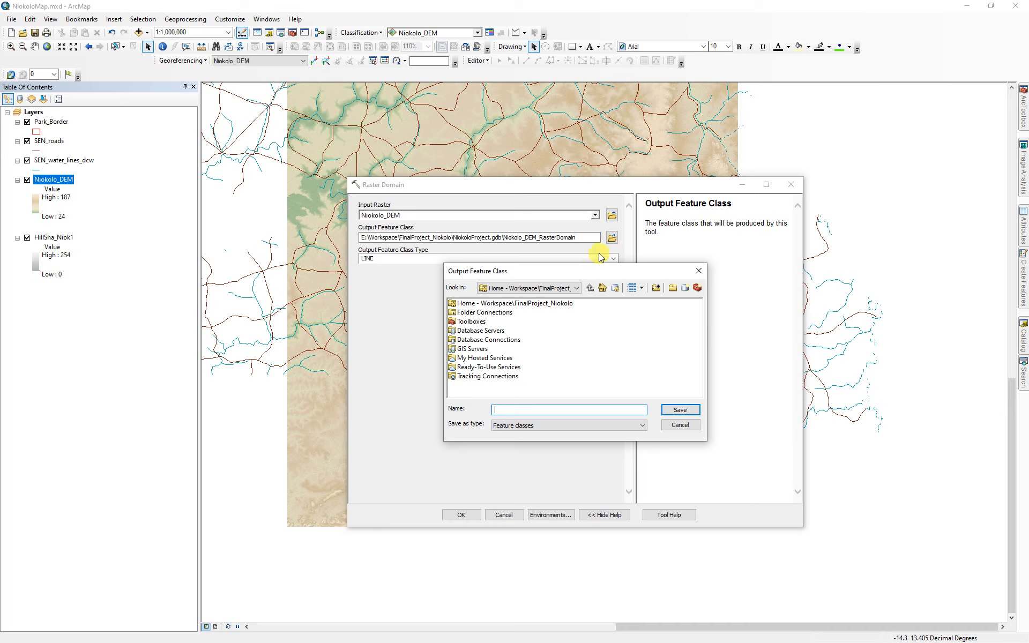
pyautogui.doubleClick(523, 303)
pyautogui.doubleClick(472, 312)
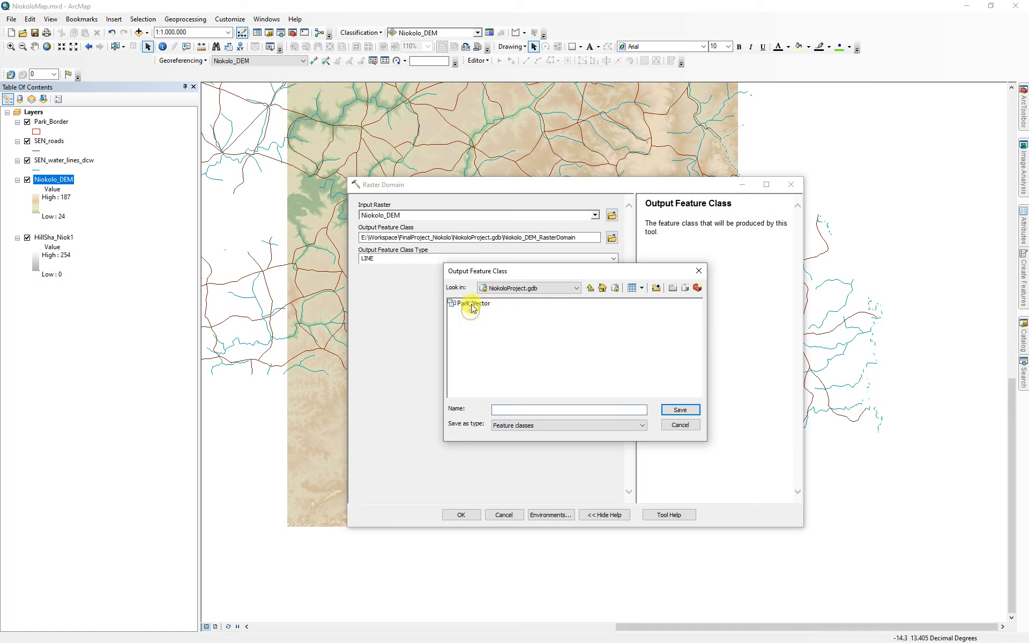
pyautogui.doubleClick(469, 303)
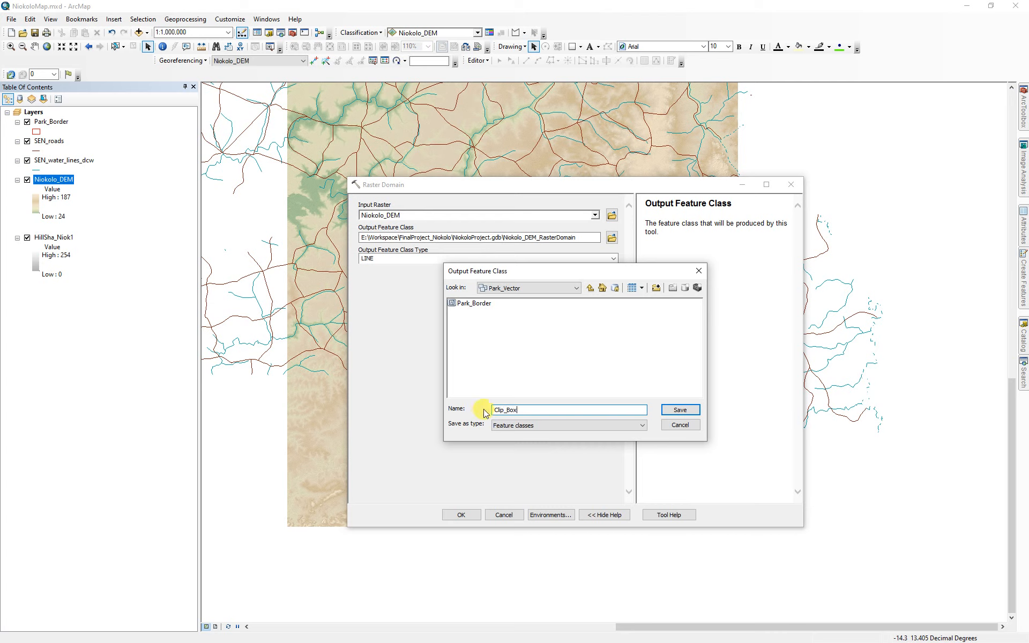
pyautogui.click(661, 410)
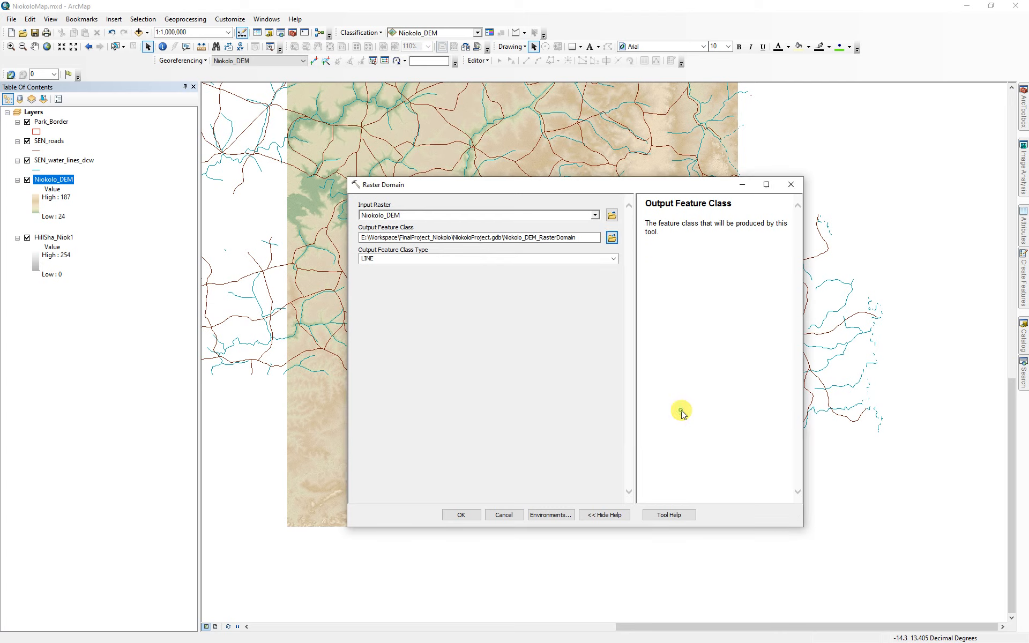
# Set the output feature class type to POLYGON, run Raster Domain and dismiss its completion report
pyautogui.click(616, 260)
pyautogui.click(390, 274)
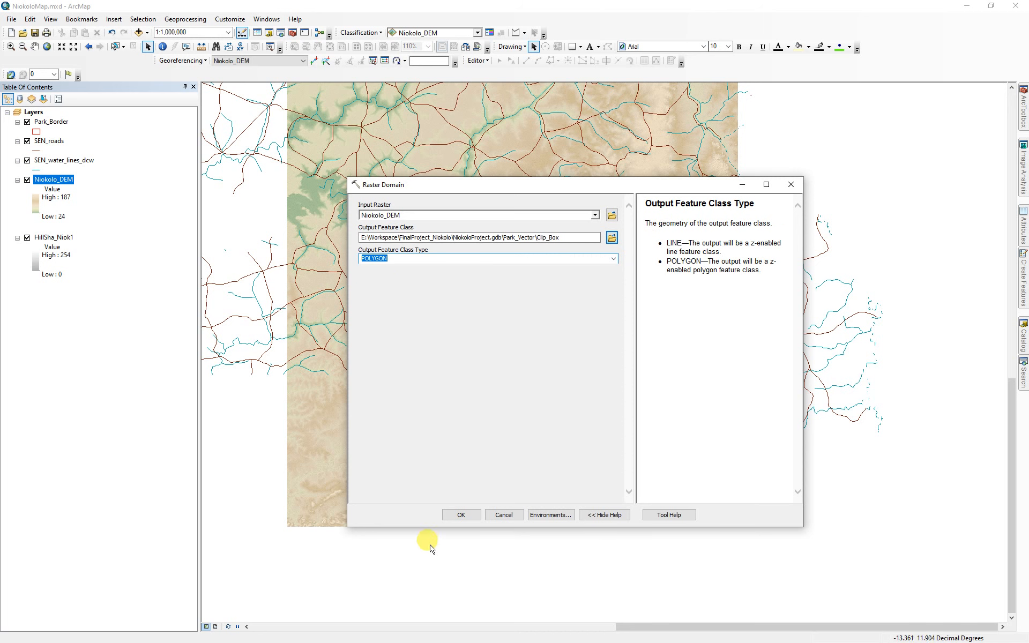
pyautogui.click(471, 514)
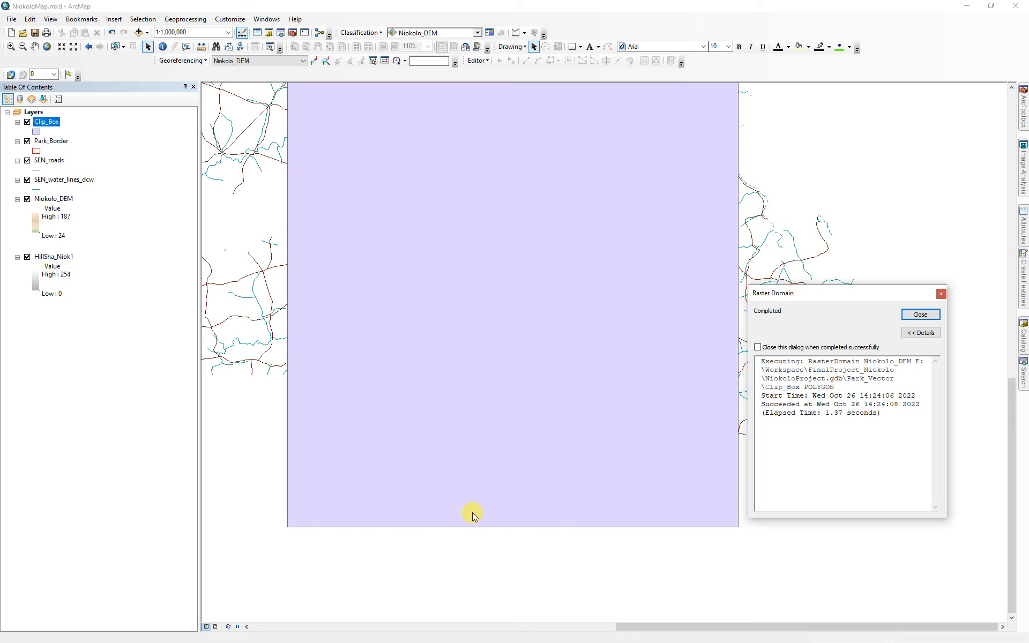
pyautogui.click(925, 314)
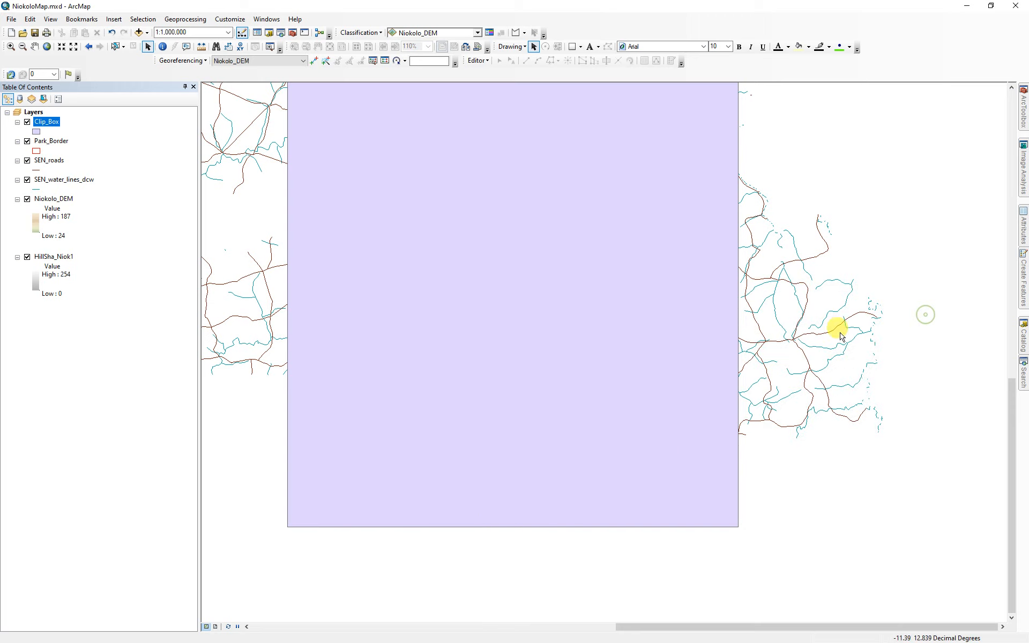
# Apply the Hollow symbol to the Clip_Box layer
pyautogui.click(38, 132)
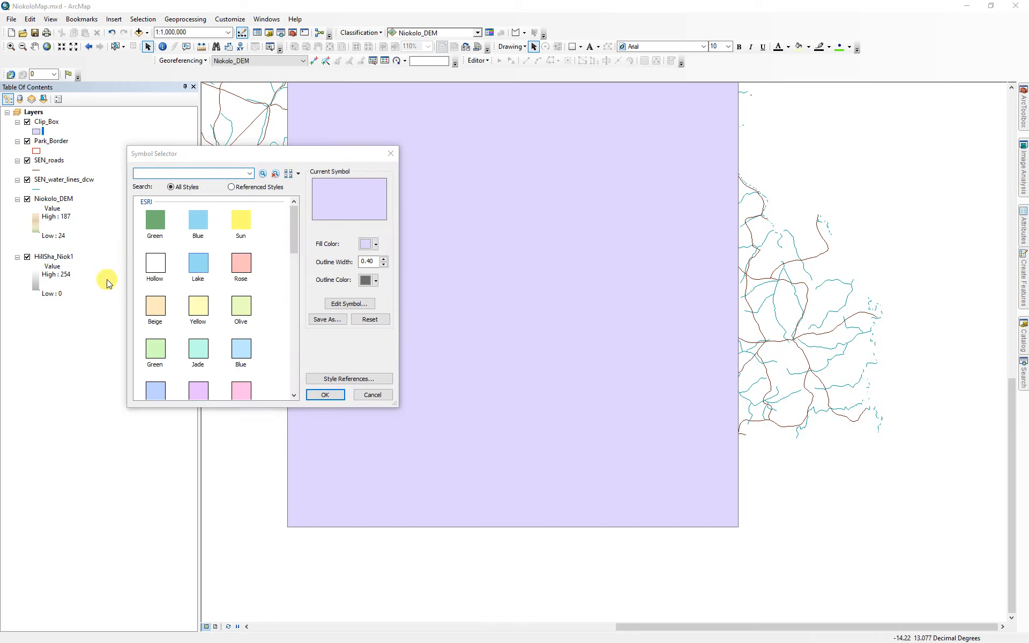
pyautogui.click(153, 264)
pyautogui.click(332, 394)
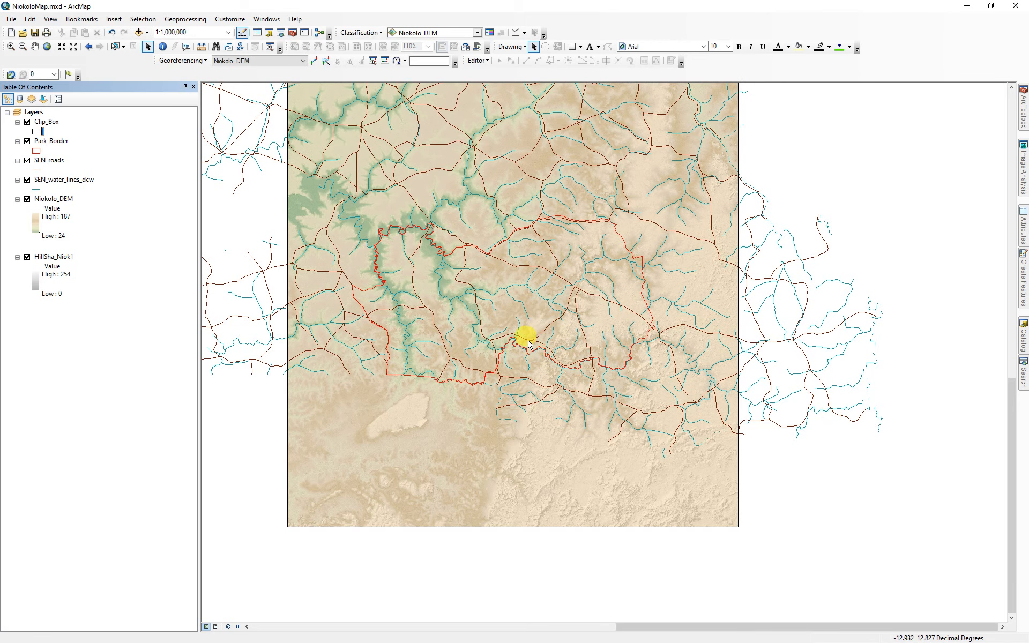
# Switch to layout view, zoom to the Park_Border layer and show the map at a scale of 1:600,000
pyautogui.moveTo(524, 332); pyautogui.dragTo(574, 386)
pyautogui.click(216, 626)
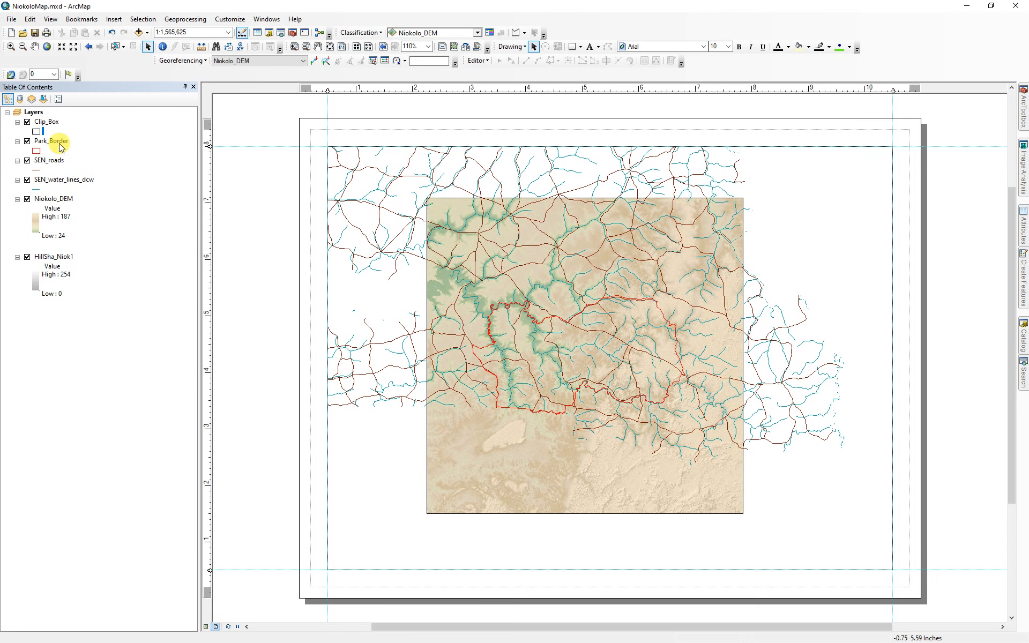
pyautogui.rightClick(60, 147)
pyautogui.click(91, 201)
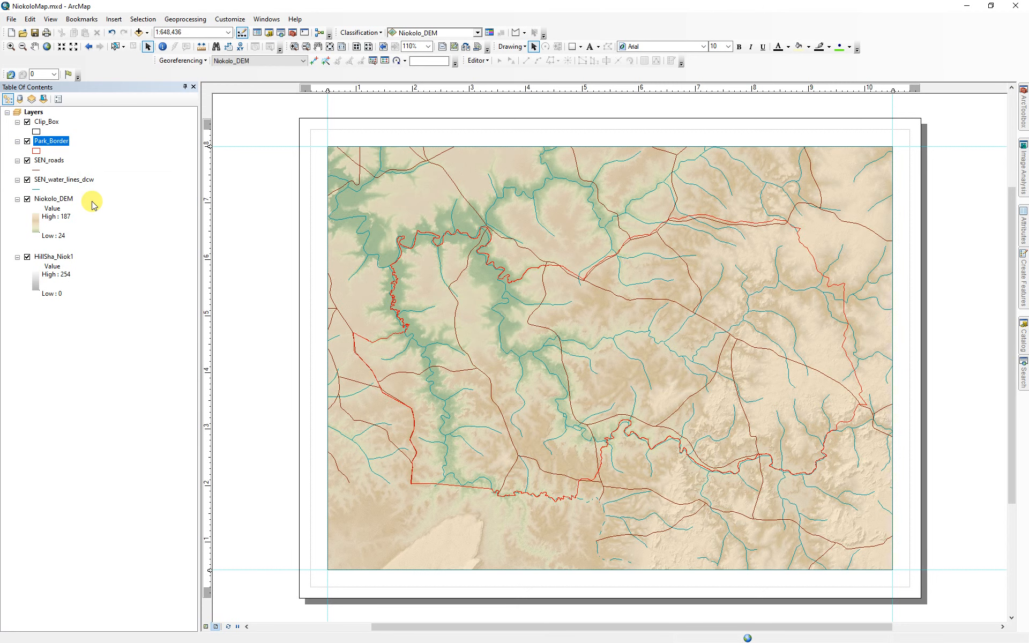
pyautogui.click(61, 47)
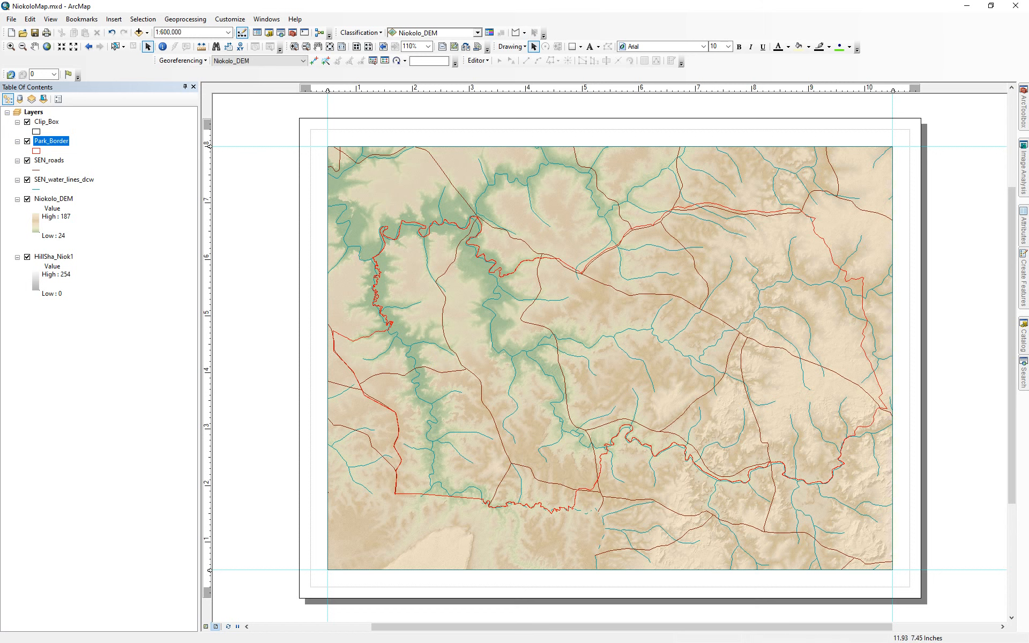
# Search the tools for "Clip" and set up Clip (Analysis) with SEN_roads as input features and Clip_Box as clip features
pyautogui.click(1024, 376)
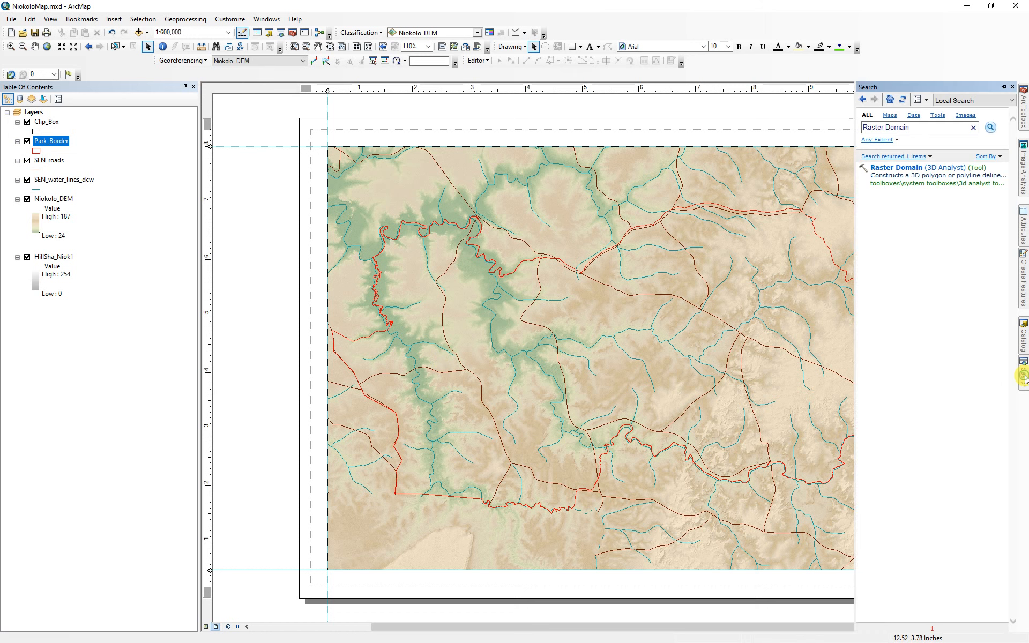
pyautogui.click(927, 127)
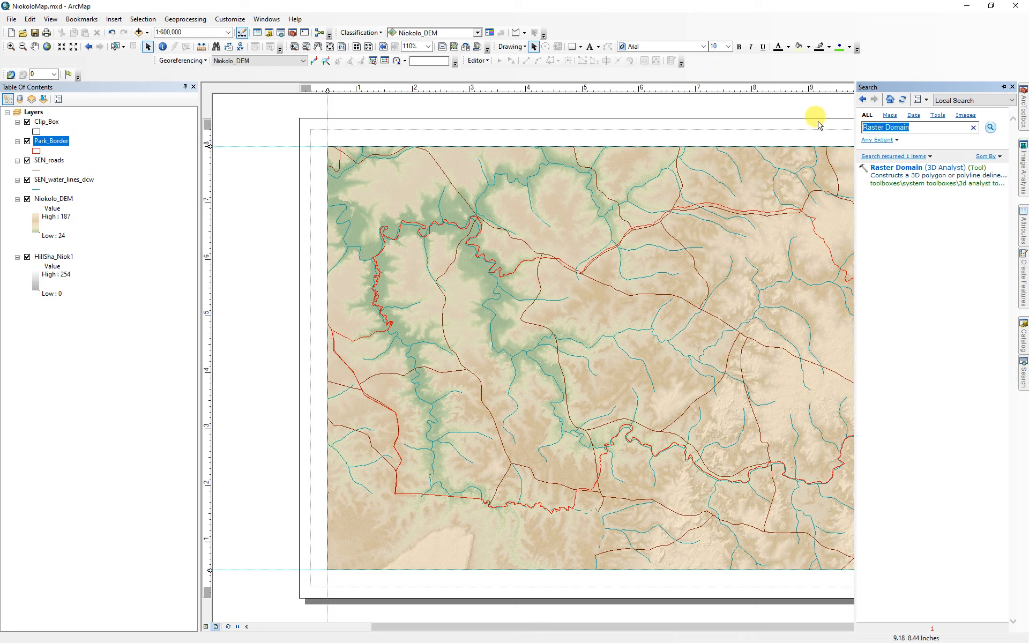
pyautogui.write('Clip')
pyautogui.press('Return')
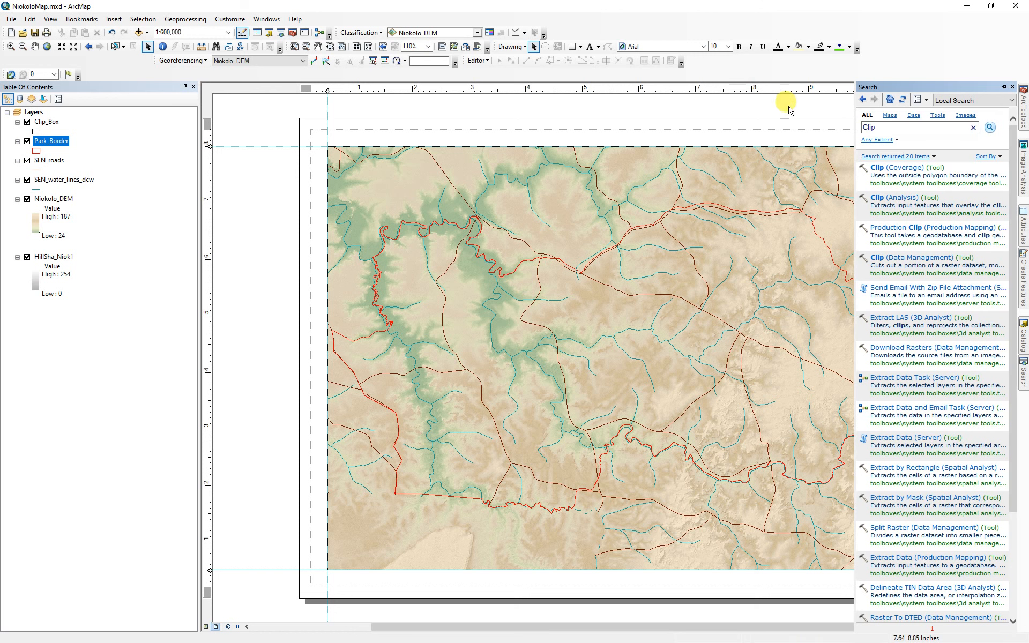
pyautogui.click(903, 201)
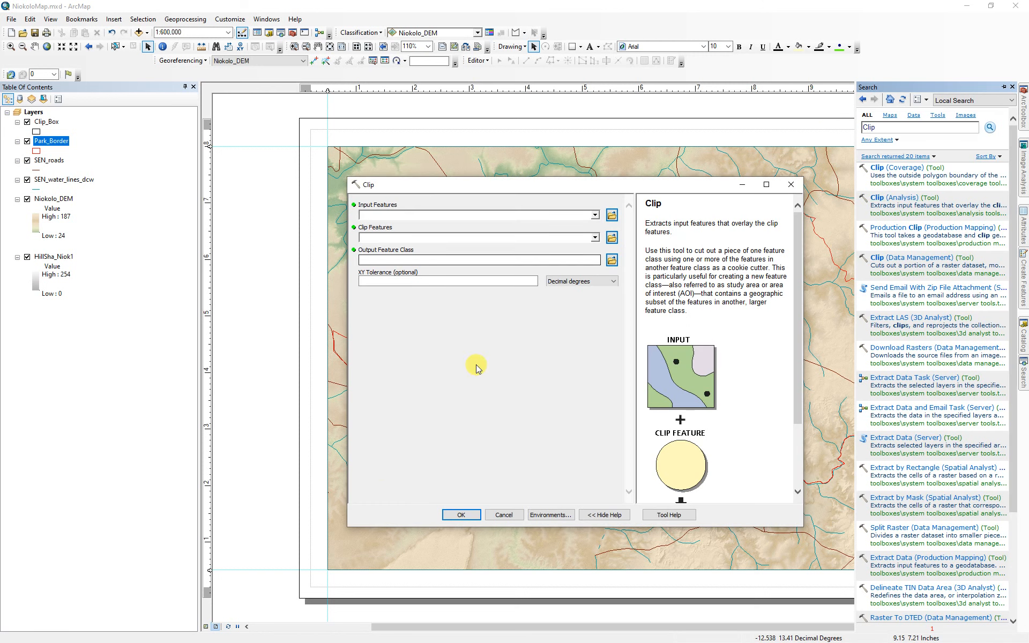
pyautogui.moveTo(49, 160); pyautogui.dragTo(413, 220)
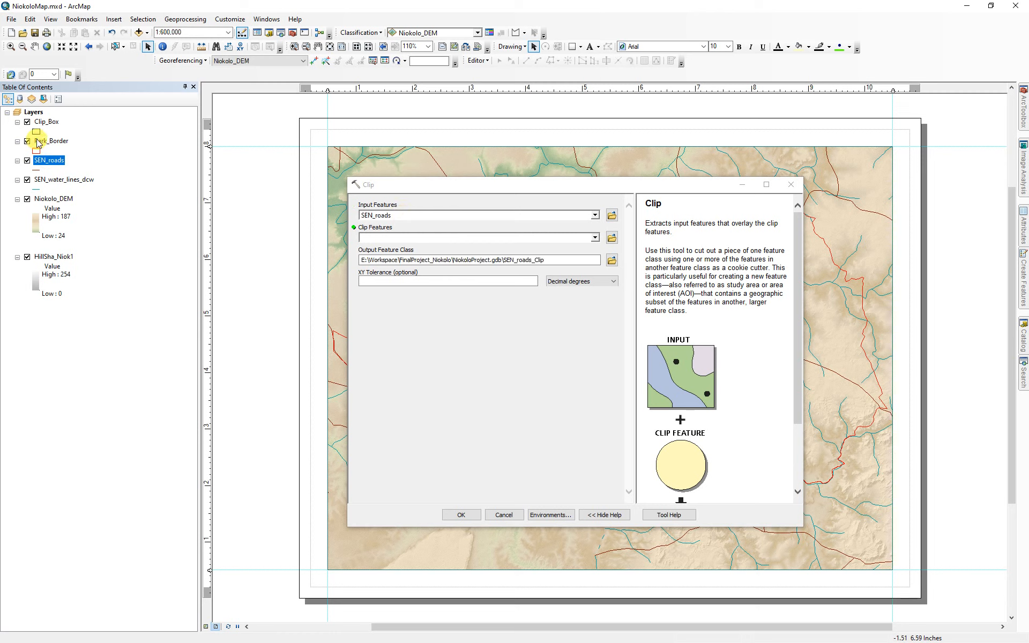
pyautogui.moveTo(46, 122); pyautogui.dragTo(410, 238)
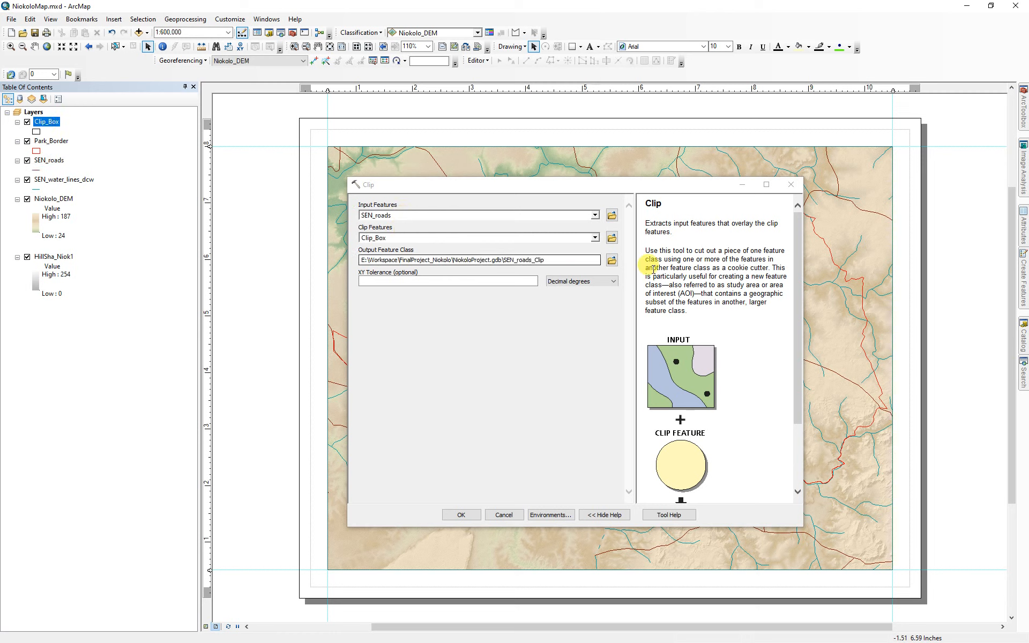
# Set the clip output to a feature class named Roads in the Park_Vector dataset and run the tool
pyautogui.click(612, 260)
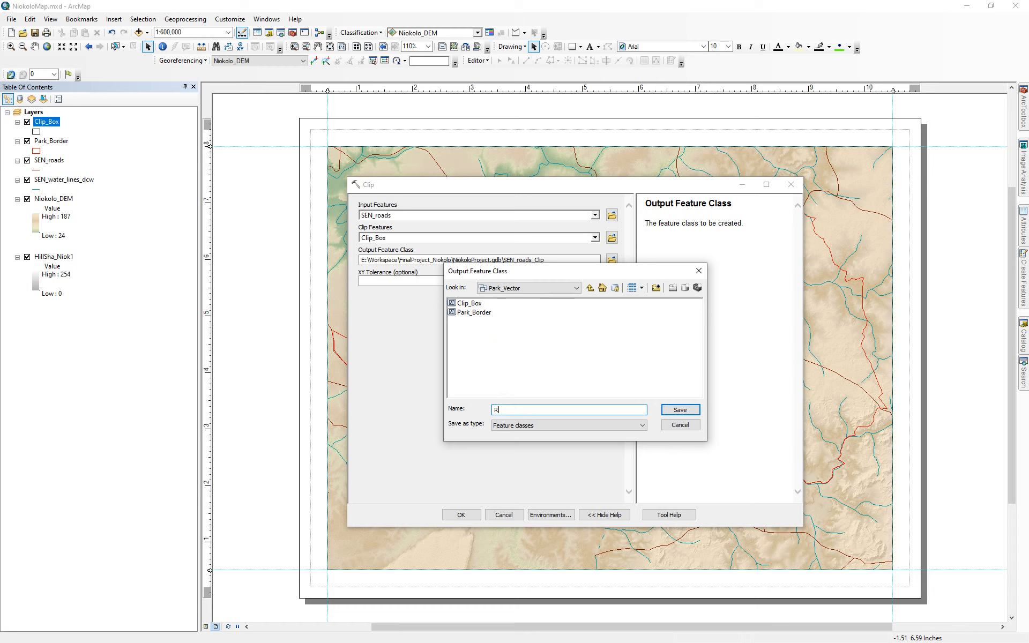
pyautogui.click(679, 409)
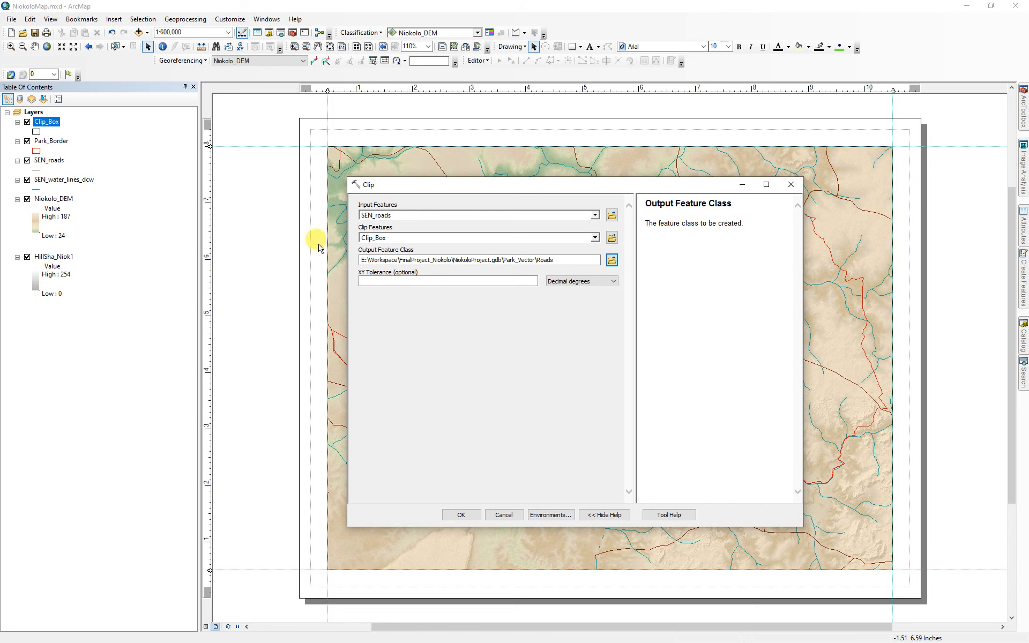
pyautogui.click(461, 515)
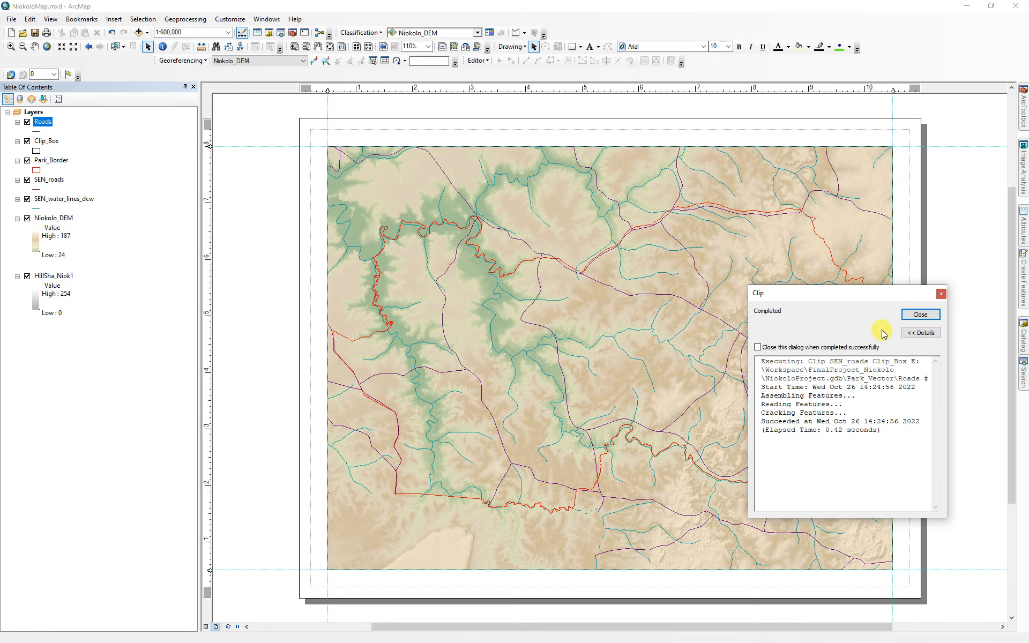
pyautogui.click(922, 319)
# Place the Roads layer directly above SEN_water_lines_dcw and remove the original SEN_roads layer from the map
pyautogui.moveTo(43, 122); pyautogui.dragTo(49, 188)
pyautogui.rightClick(47, 160)
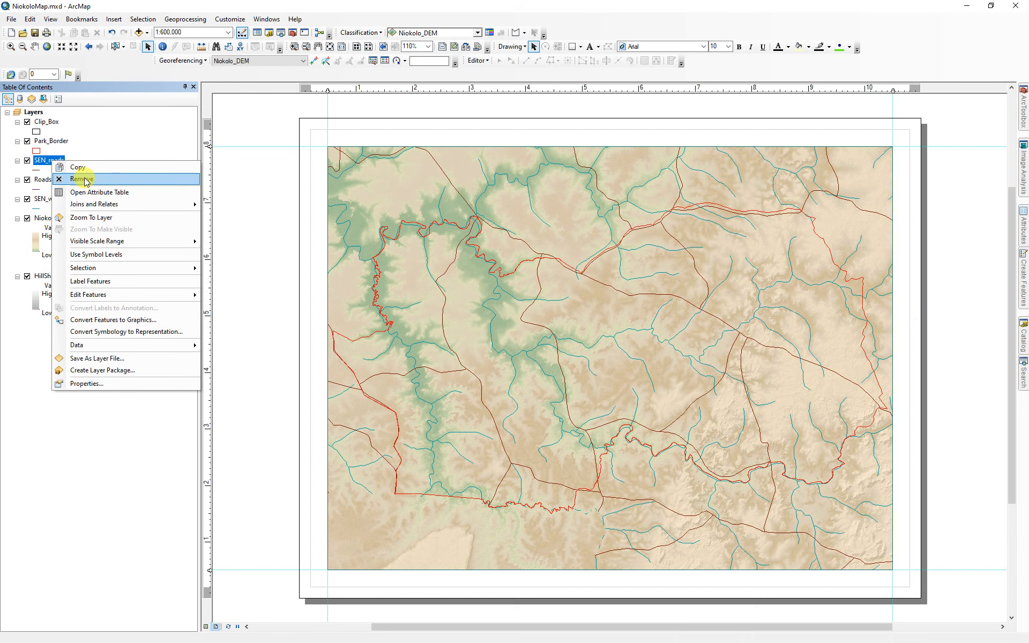
pyautogui.click(85, 179)
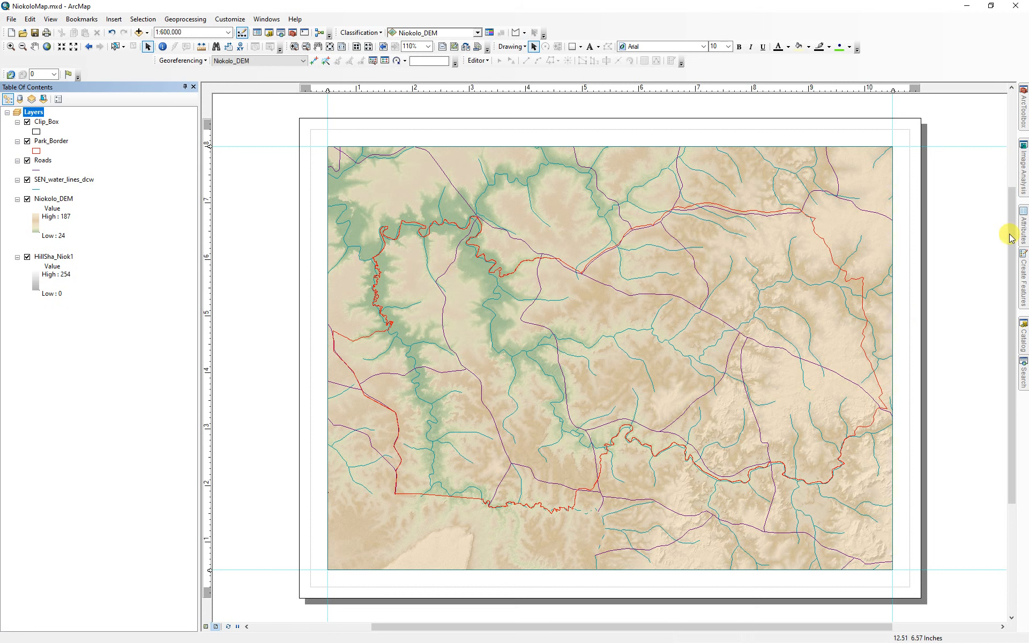
# Set up Clip (Analysis) with SEN_water_lines_dcw as input features and Clip_Box as clip features
pyautogui.click(1022, 394)
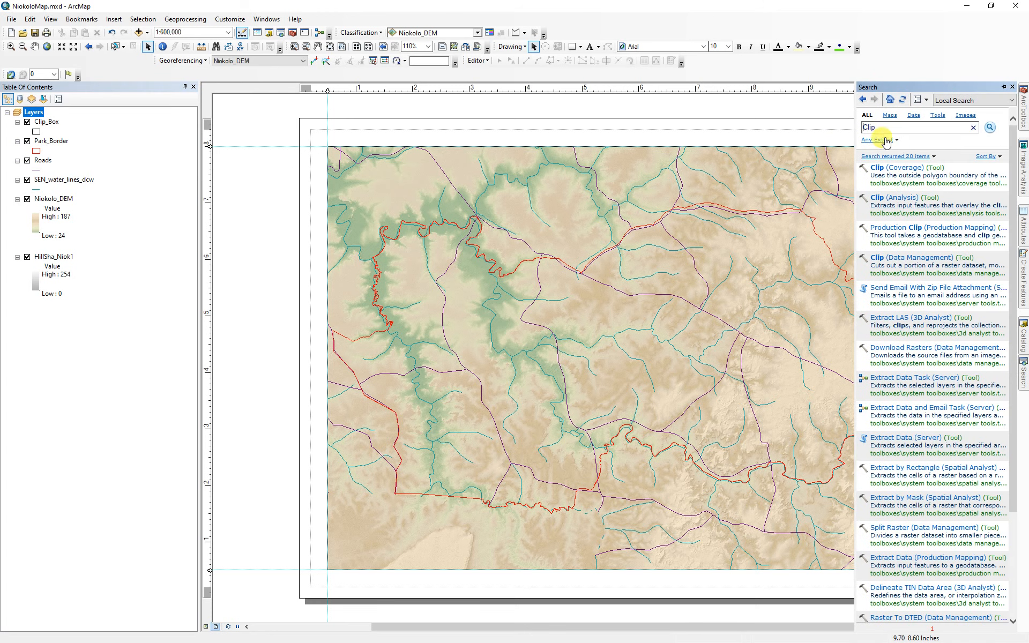
pyautogui.click(878, 198)
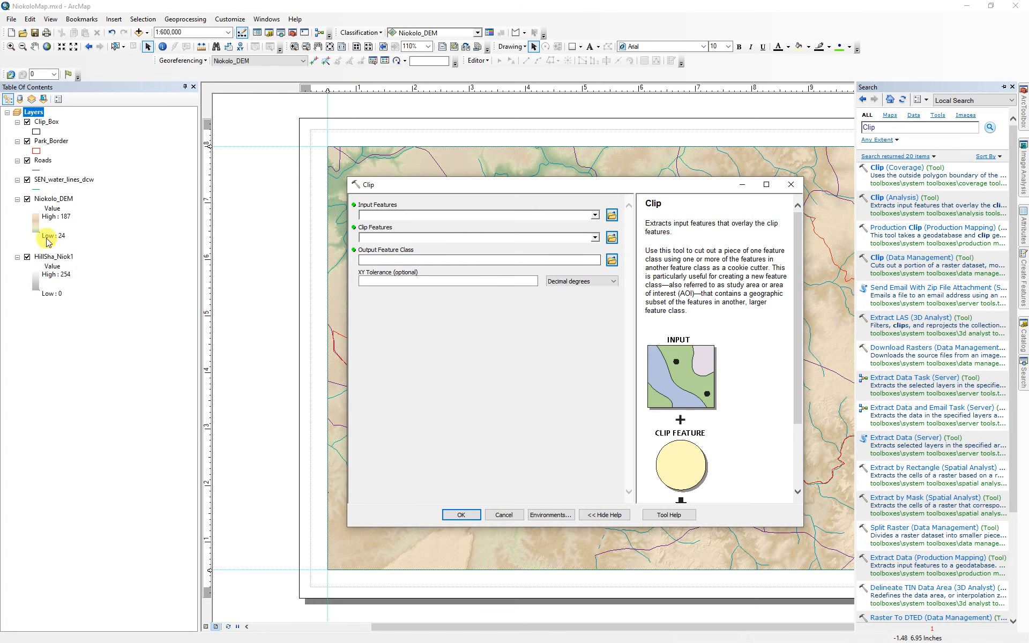
pyautogui.moveTo(36, 177); pyautogui.dragTo(436, 214)
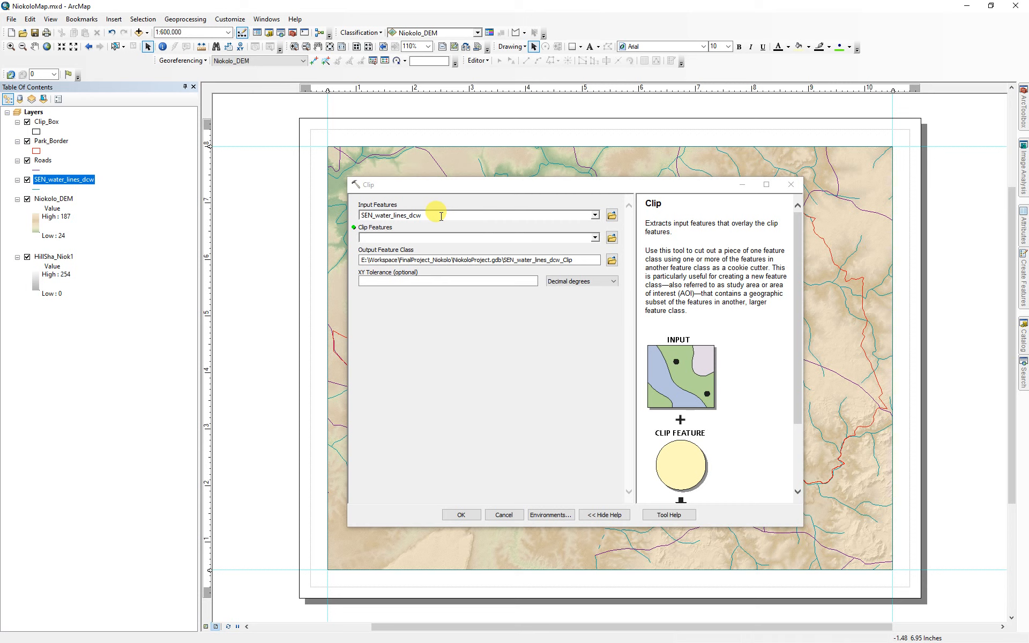
pyautogui.moveTo(40, 122); pyautogui.dragTo(419, 240)
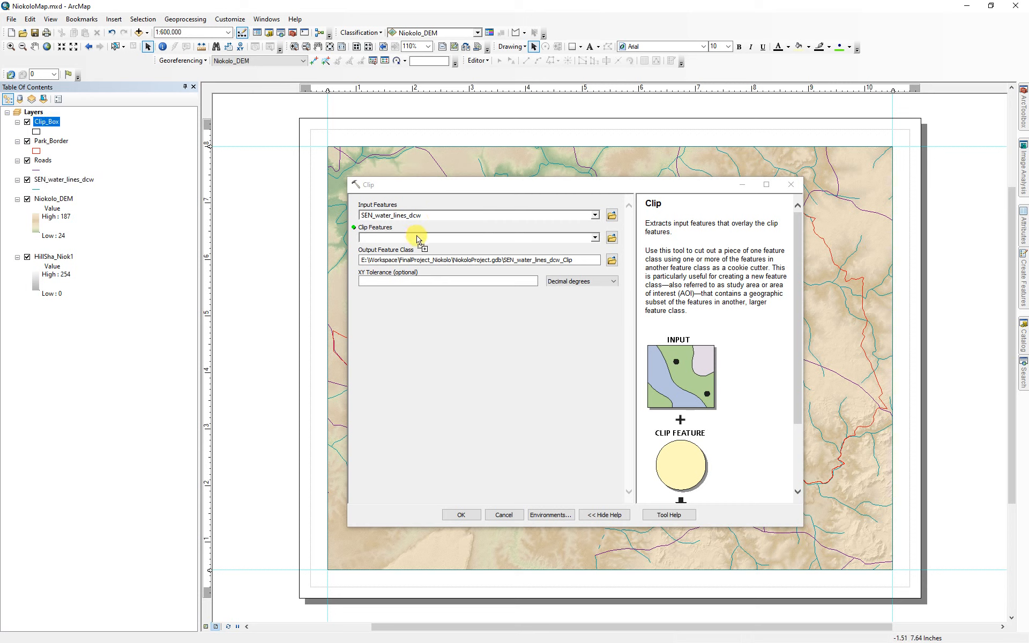
# Save the clip output as a feature class named Rivers in the Park_Vector dataset and run the tool
pyautogui.click(459, 517)
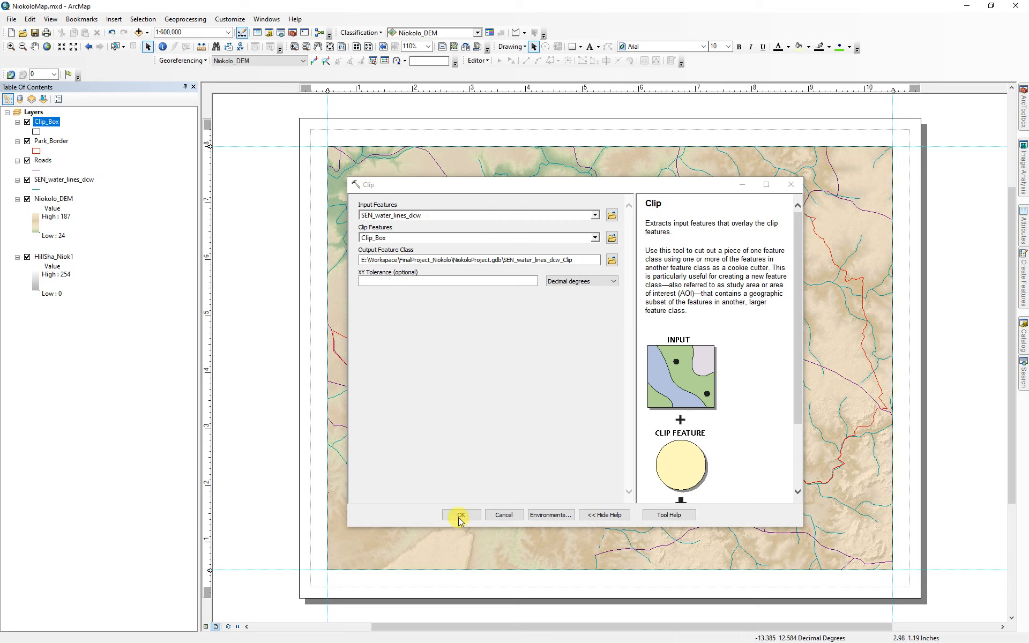
pyautogui.click(612, 260)
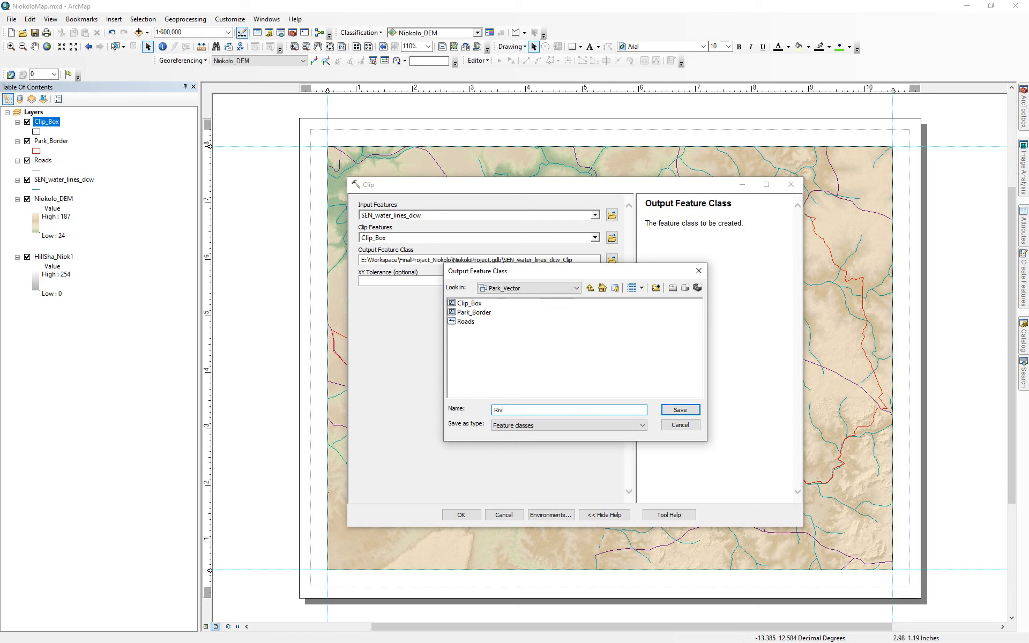
pyautogui.click(679, 409)
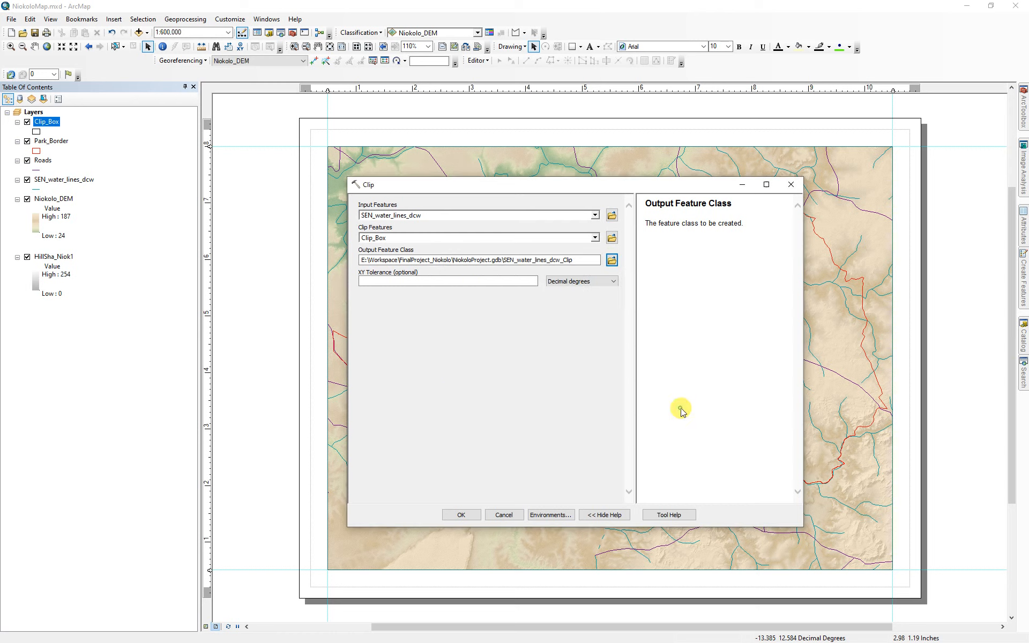
pyautogui.click(462, 515)
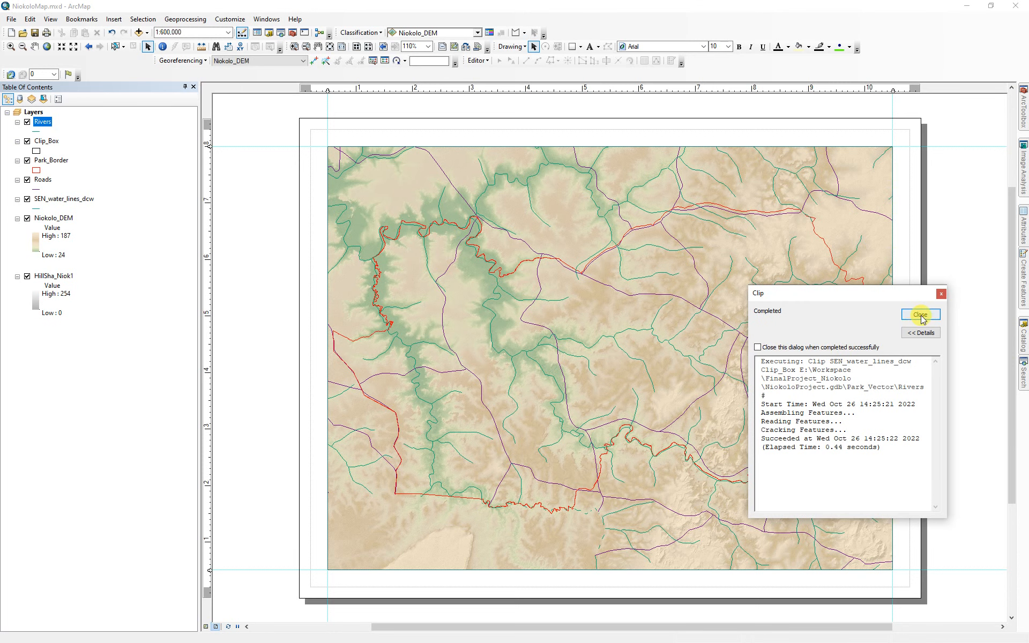
pyautogui.click(921, 315)
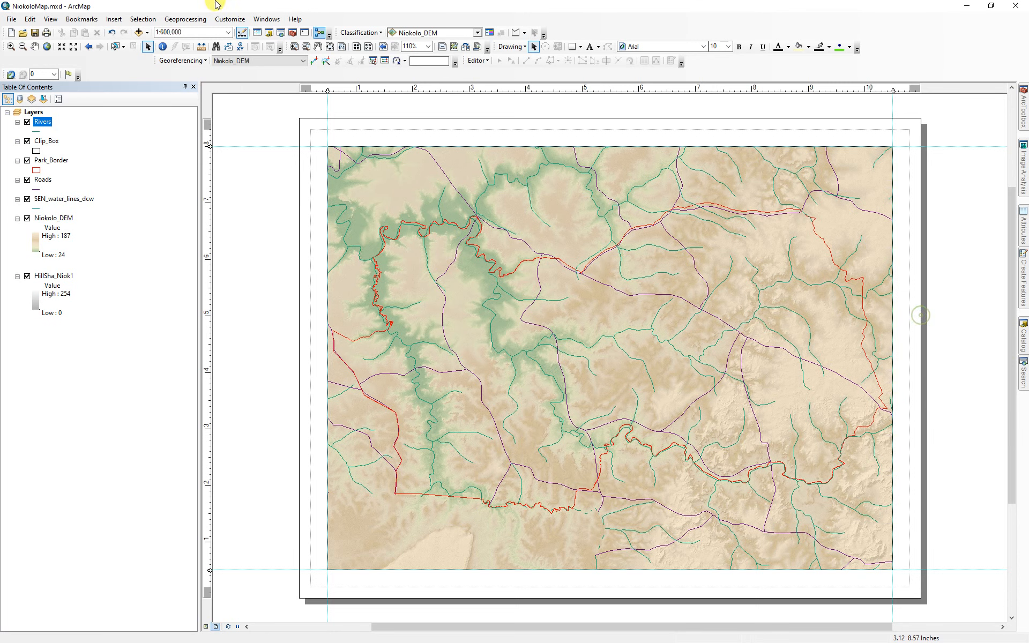
# Move the Rivers layer directly above Niokolo_DEM and remove the original SEN_water_lines_dcw layer from the map
pyautogui.moveTo(43, 124); pyautogui.dragTo(40, 198)
pyautogui.rightClick(53, 183)
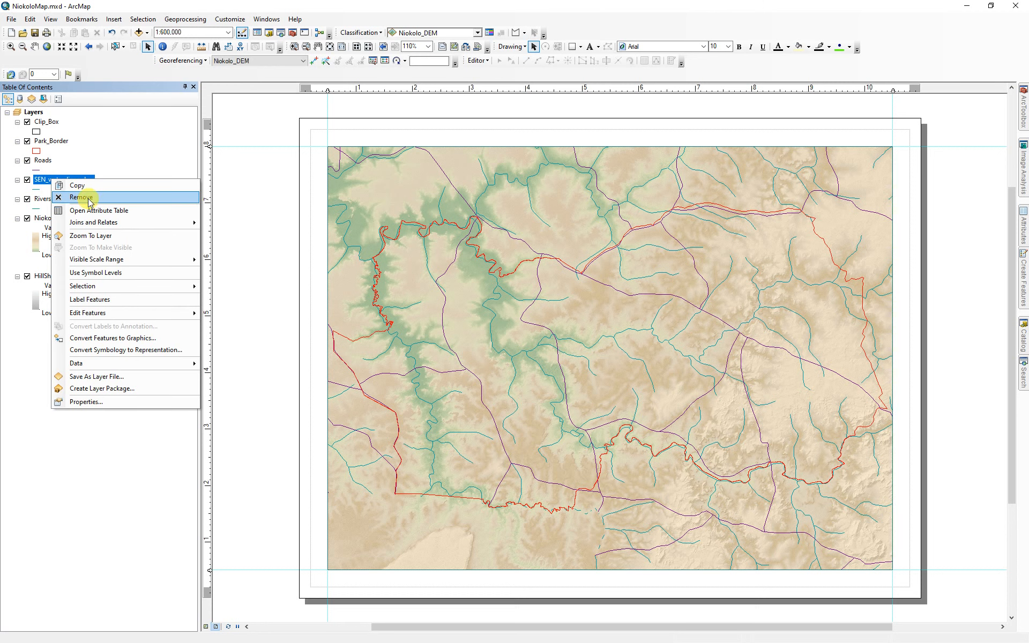
pyautogui.click(80, 197)
# Symbolize the Rivers layer with the ESRI River line symbol and save the map document
pyautogui.click(36, 189)
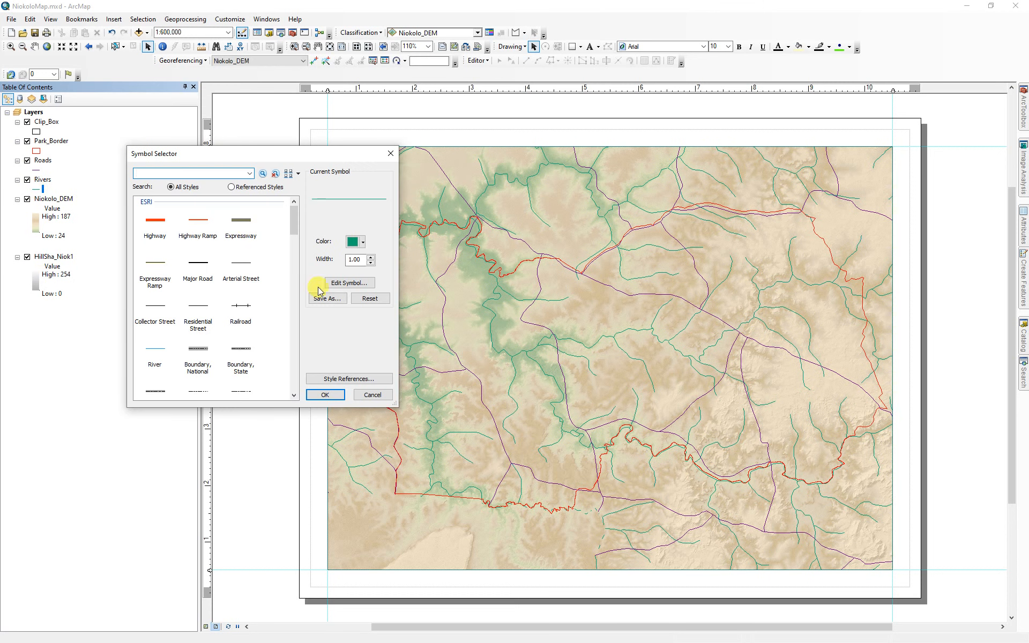
pyautogui.click(154, 348)
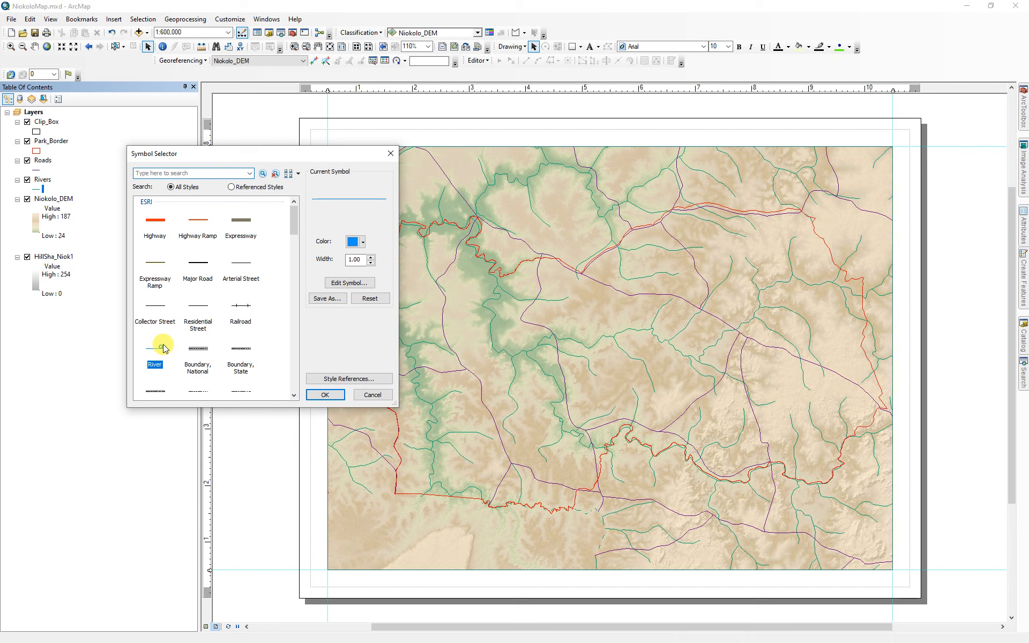
pyautogui.click(324, 395)
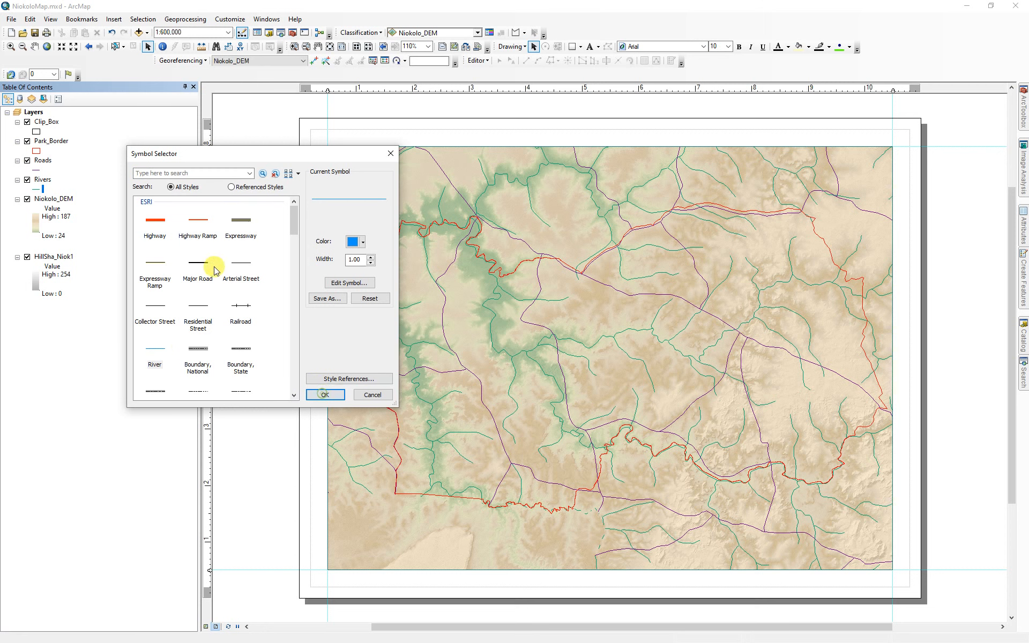
pyautogui.click(325, 394)
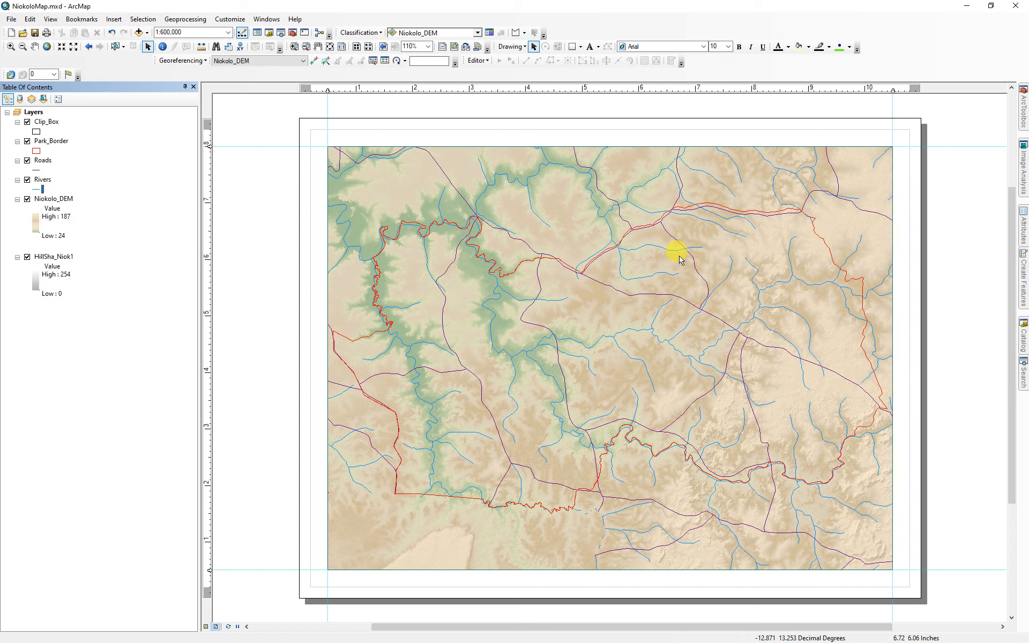
pyautogui.click(34, 33)
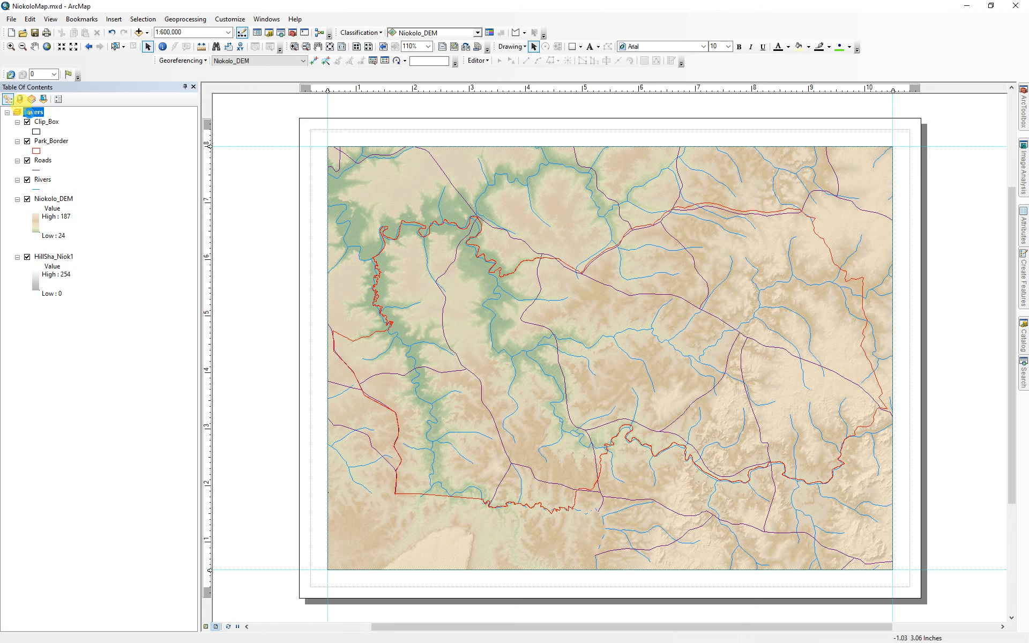
# Set the data frame's coordinate system to Africa Albers Equal Area Conic from the continental projected systems for Africa
pyautogui.doubleClick(29, 112)
pyautogui.click(494, 169)
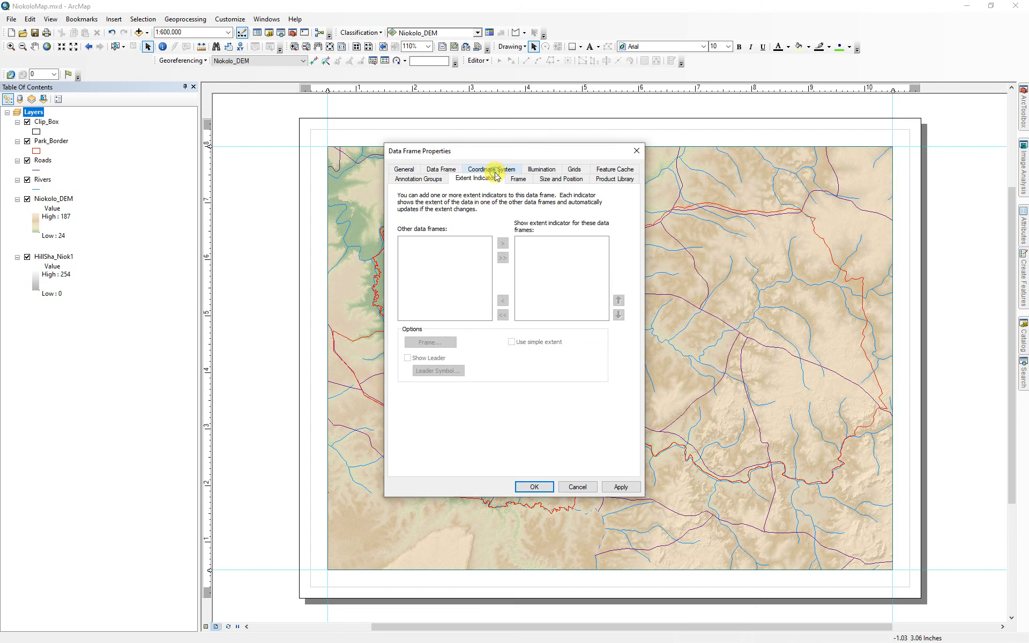
pyautogui.click(484, 169)
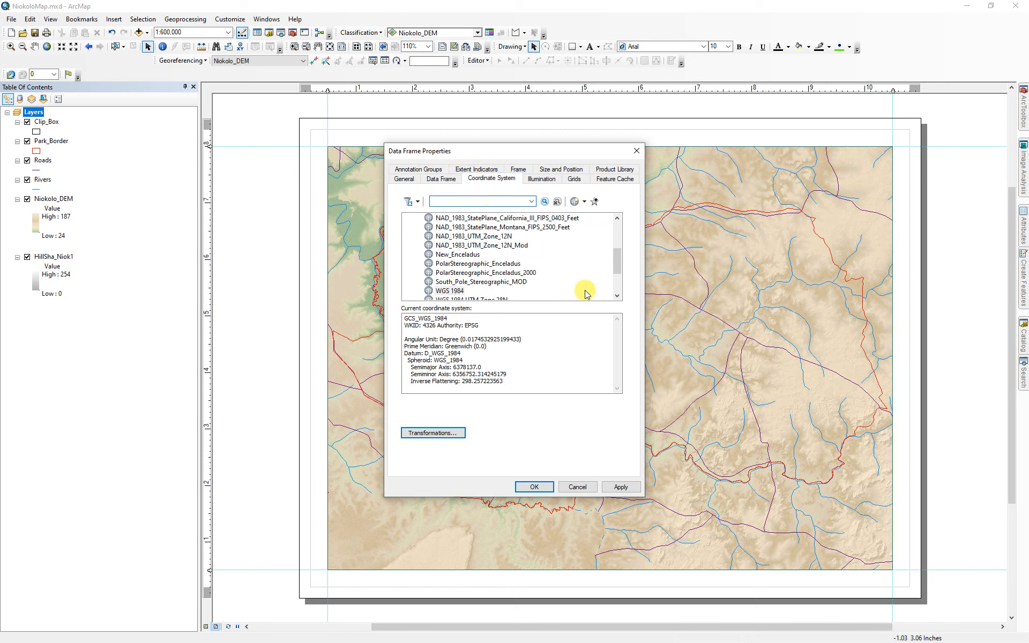
pyautogui.moveTo(617, 261); pyautogui.dragTo(617, 276)
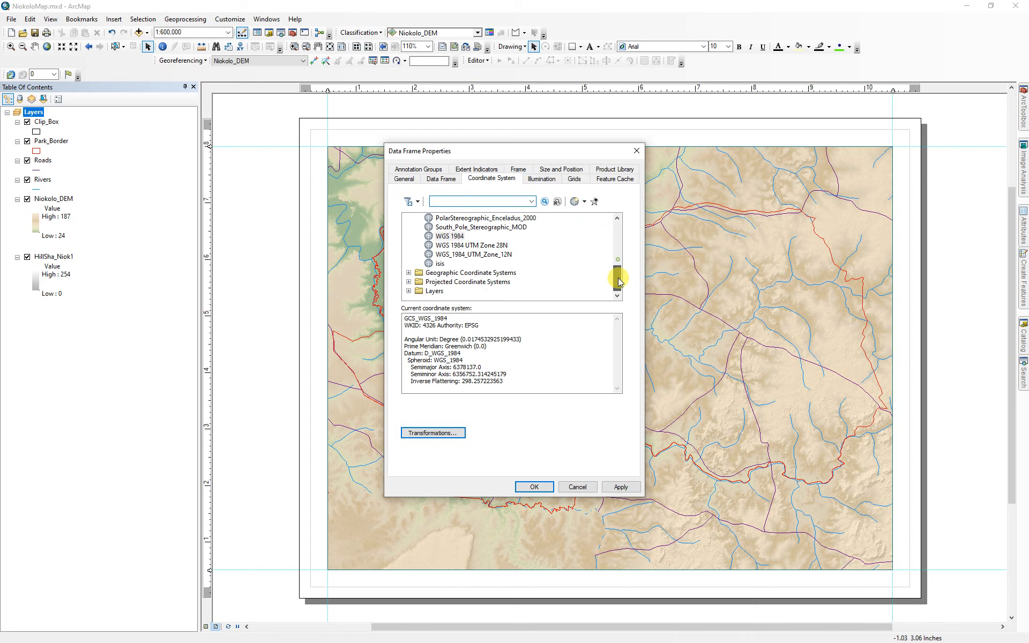
pyautogui.click(409, 282)
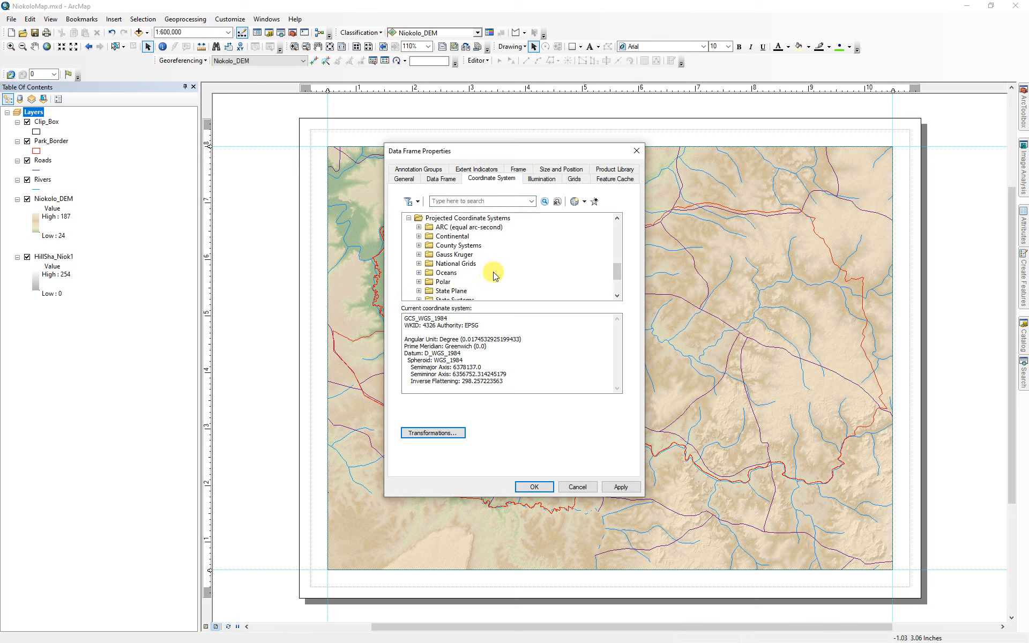
pyautogui.click(418, 236)
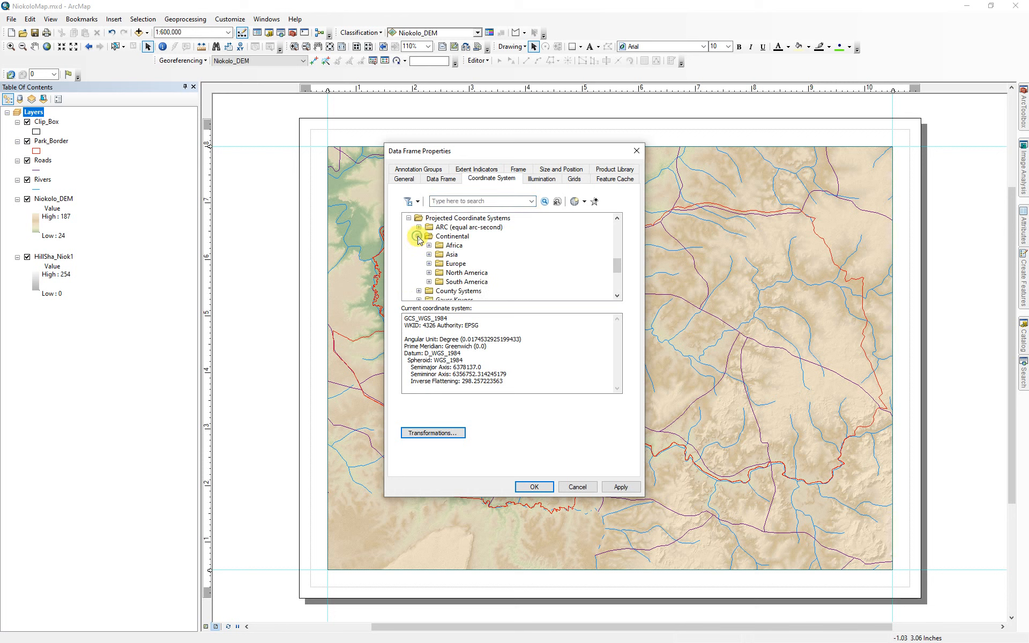
pyautogui.click(429, 245)
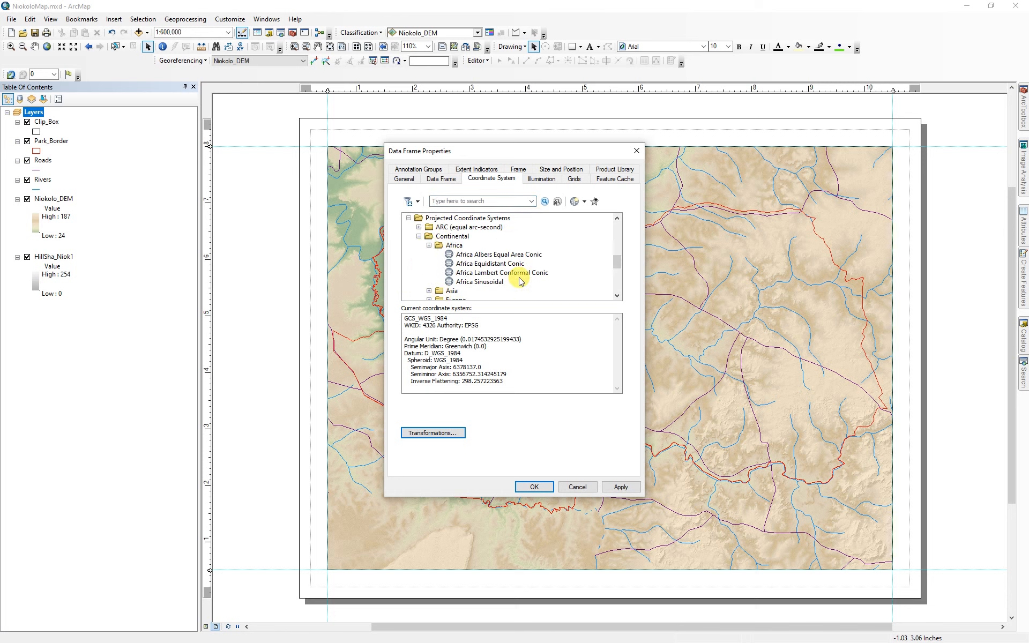
pyautogui.click(497, 255)
pyautogui.click(535, 487)
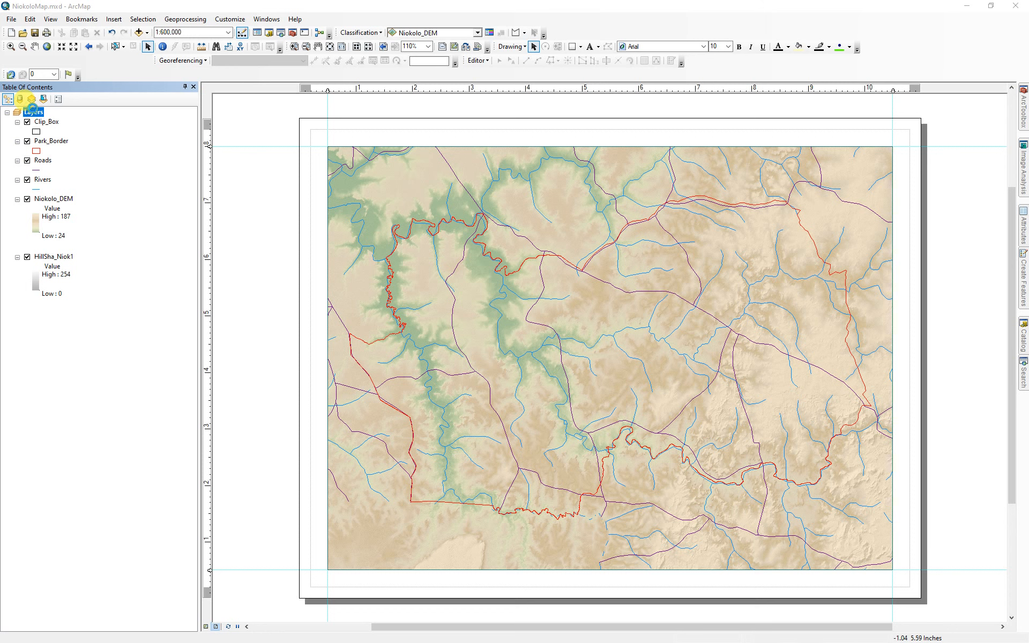
# Make a modified copy of the Africa Albers Equal Area Conic projection with its central meridian set to -13
pyautogui.doubleClick(31, 109)
pyautogui.rightClick(485, 265)
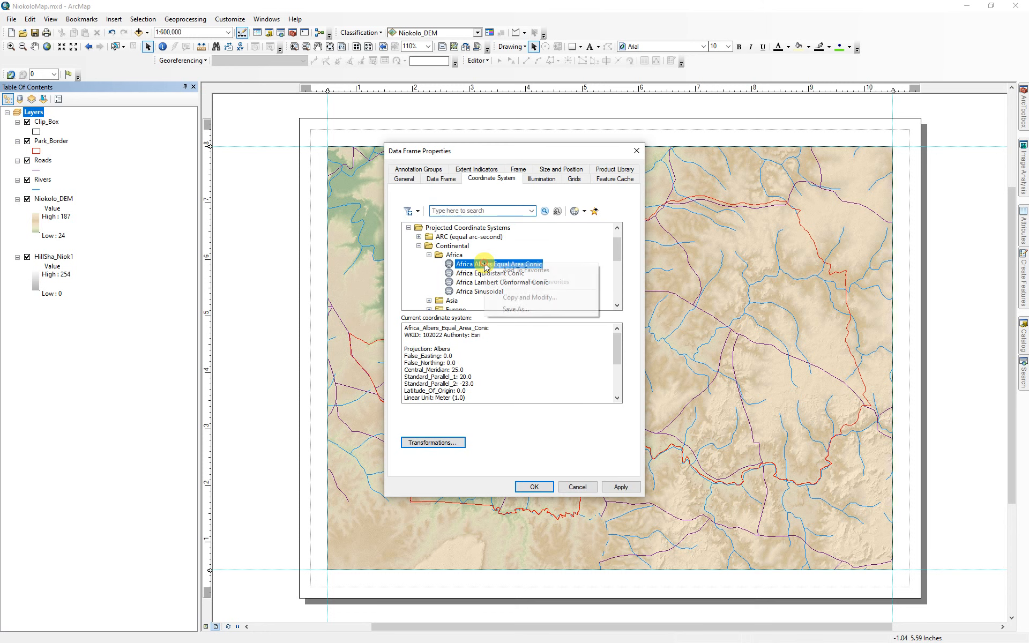
pyautogui.click(533, 298)
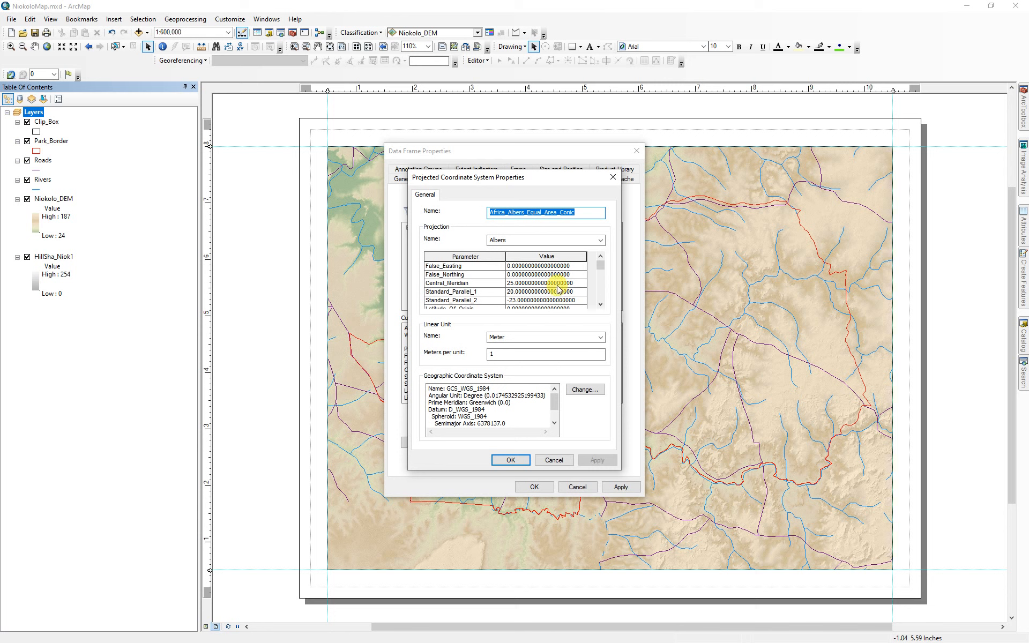
pyautogui.click(554, 283)
pyautogui.moveTo(570, 282); pyautogui.dragTo(495, 290)
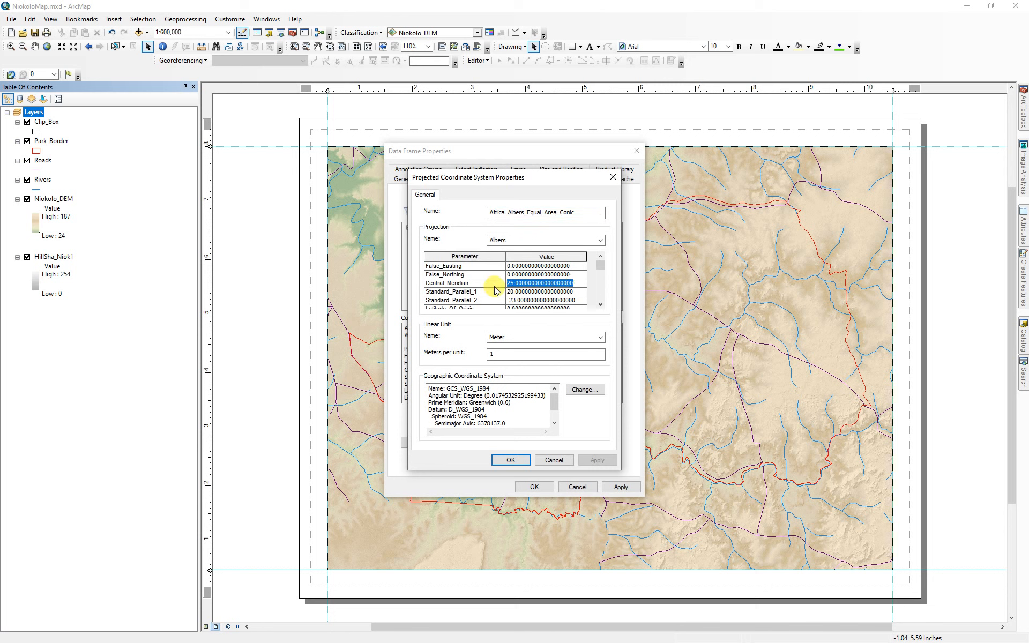
pyautogui.write('-13')
# Apply the modified projection to the data frame under the name Africa_Albers_Equal_Area_Conic_Mod and save the map document
pyautogui.click(580, 212)
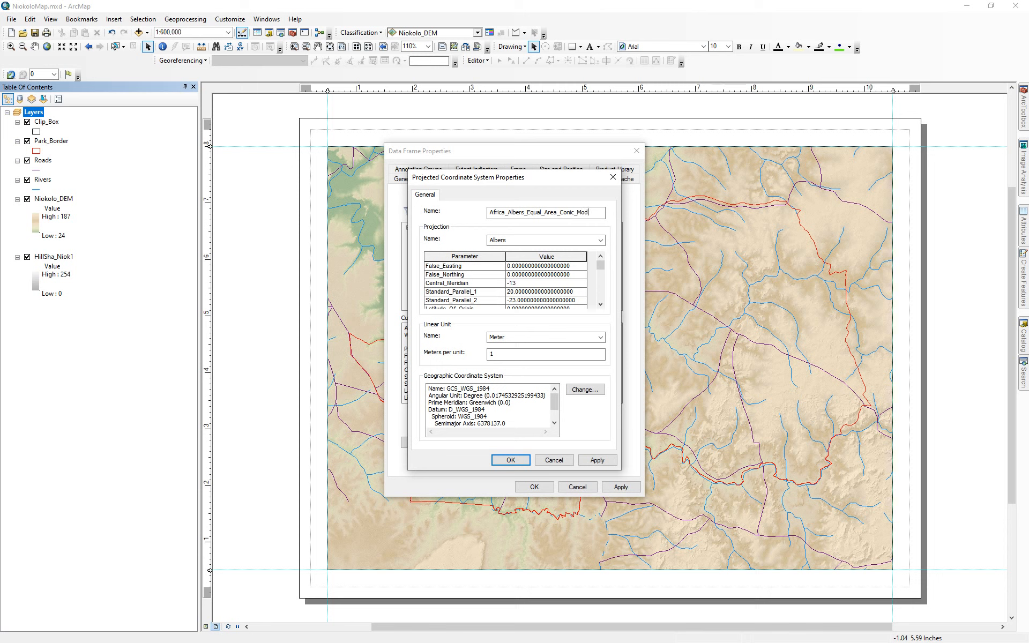
pyautogui.click(510, 459)
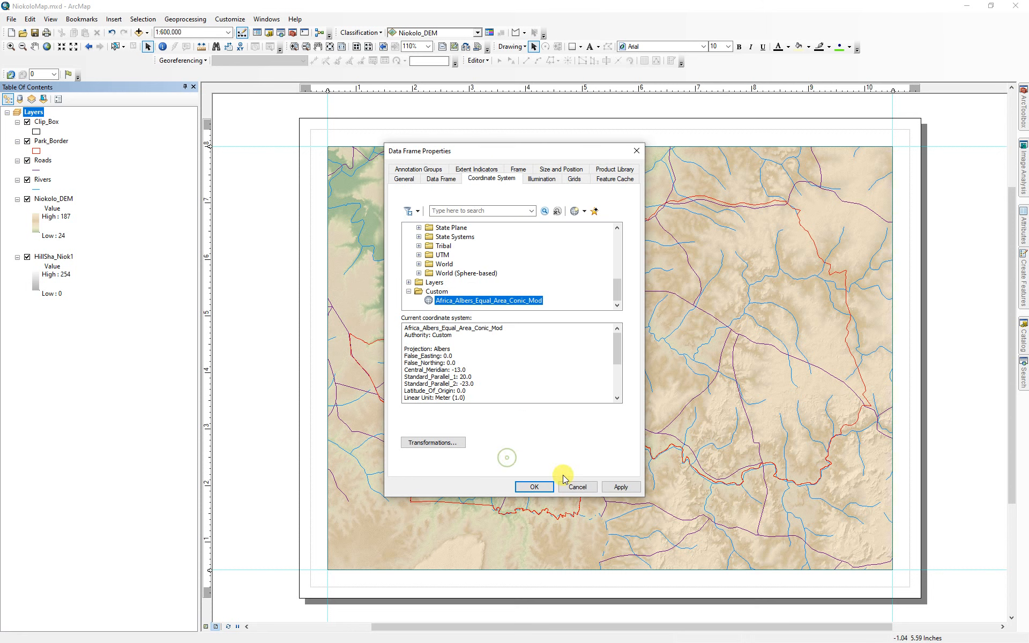
pyautogui.click(534, 487)
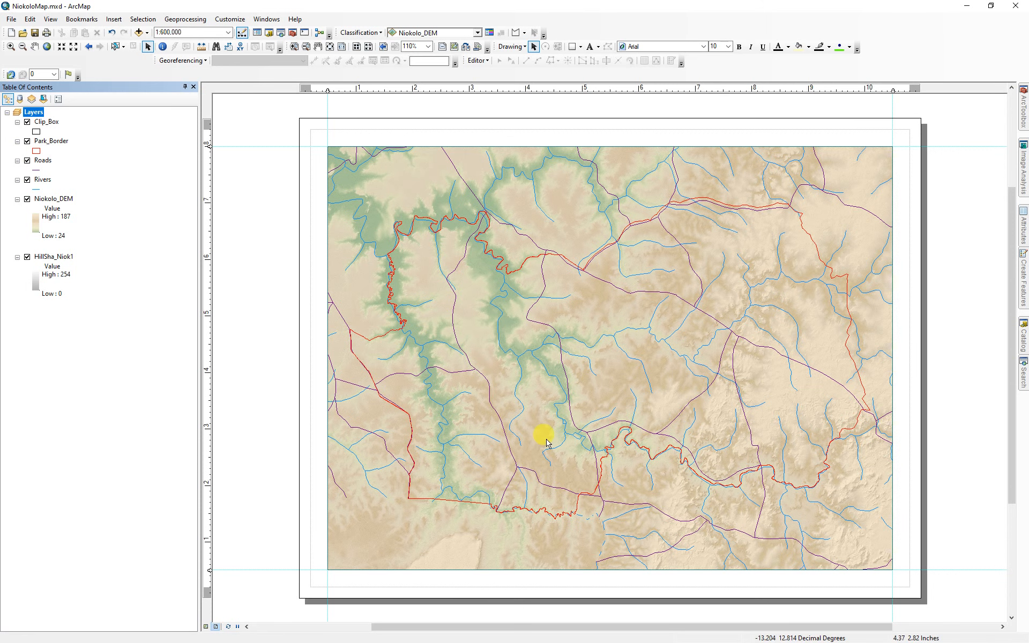
pyautogui.click(33, 34)
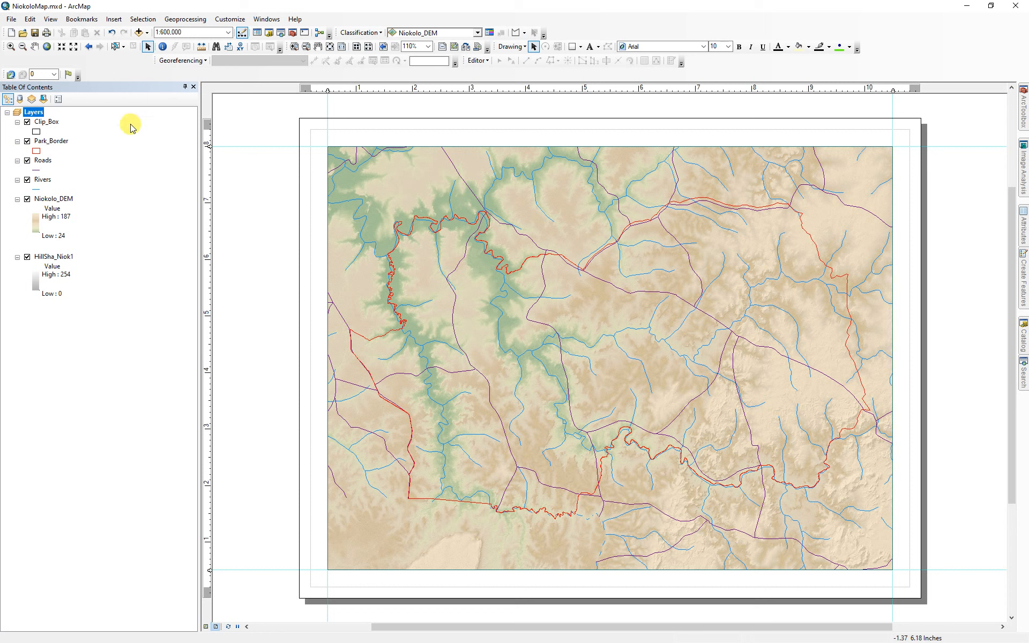
# Hide the Clip_Box, Park_Border, Roads and Rivers layers, leaving only the elevation and hillshade rasters displayed
pyautogui.click(27, 122)
pyautogui.click(28, 141)
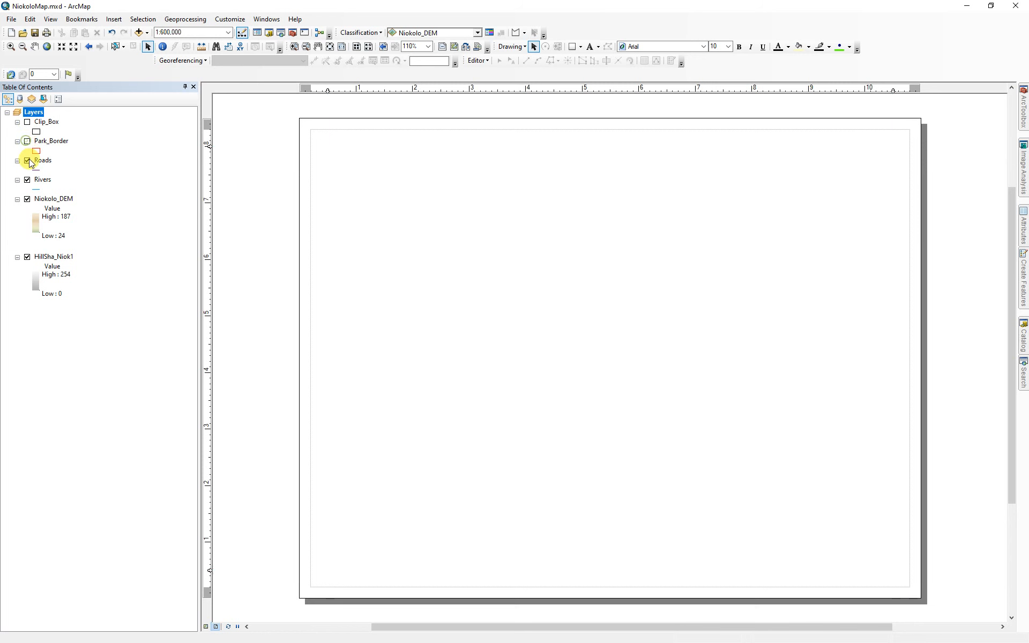
pyautogui.click(27, 160)
pyautogui.click(27, 180)
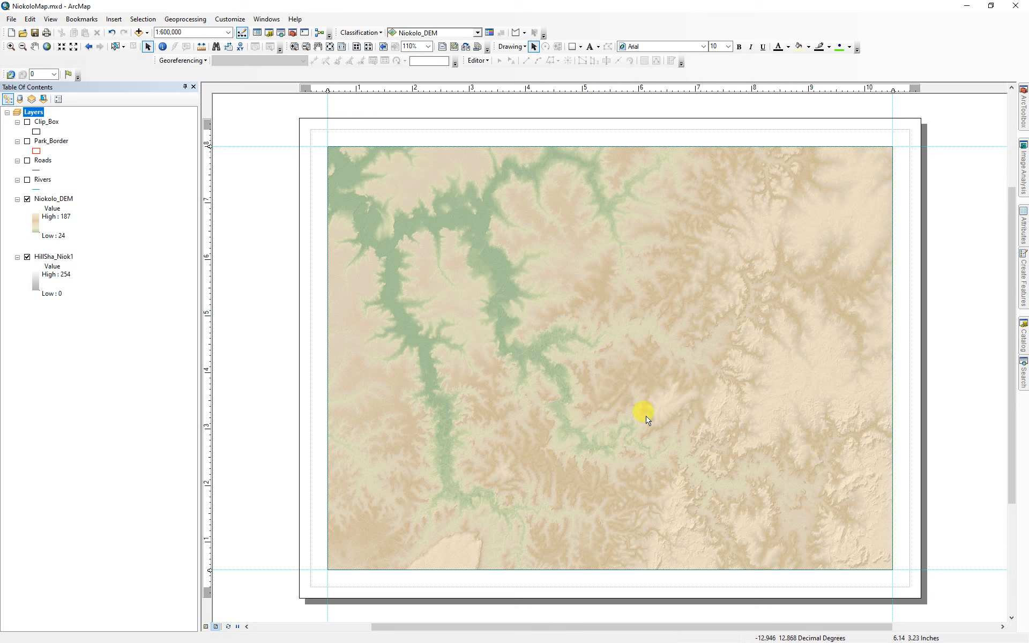
# Add the SEN_msk_cov.vrt land cover raster from the SEN_msk_cov folder in Raw_data, dismissing the coordinate system warning
pyautogui.click(139, 33)
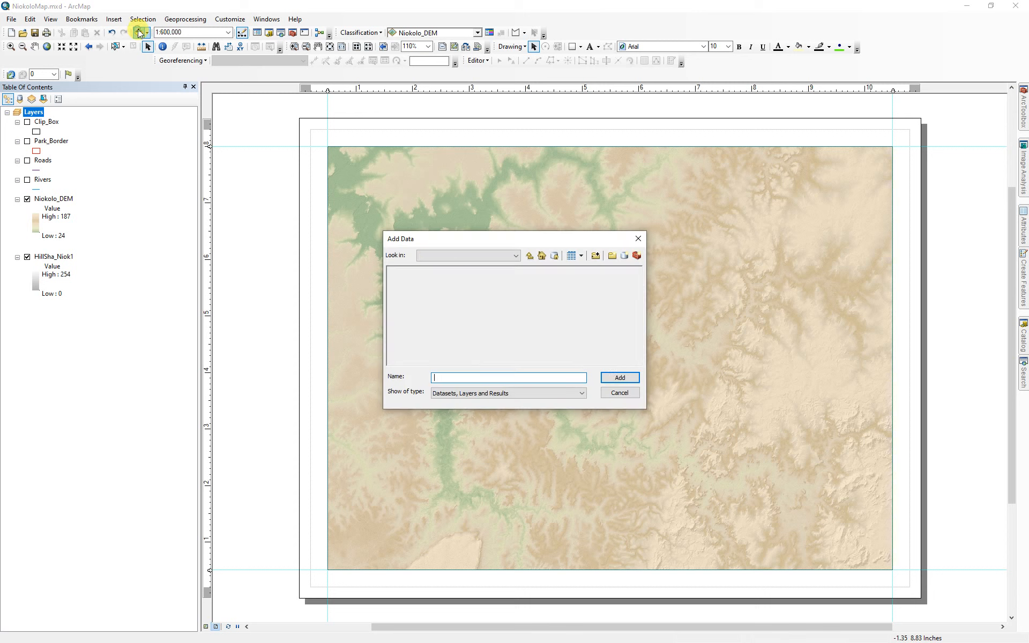
pyautogui.click(529, 256)
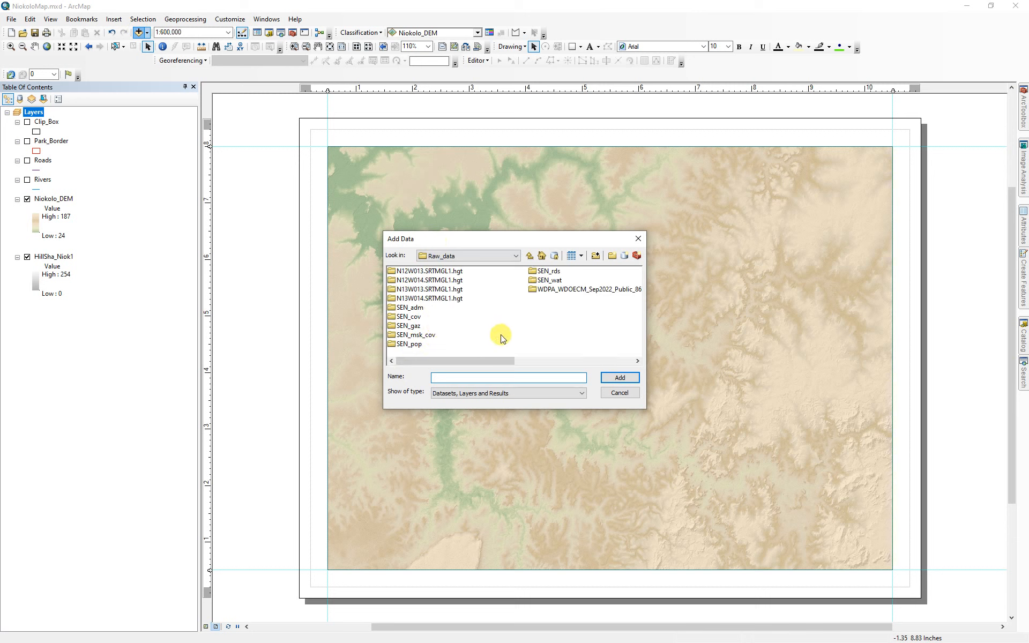
pyautogui.doubleClick(419, 336)
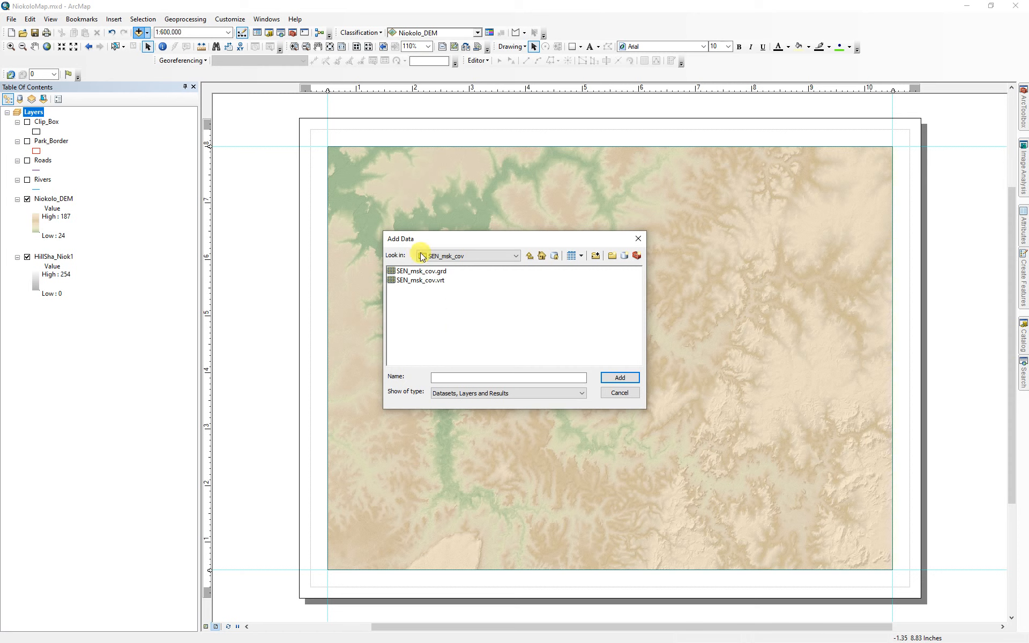
pyautogui.click(432, 283)
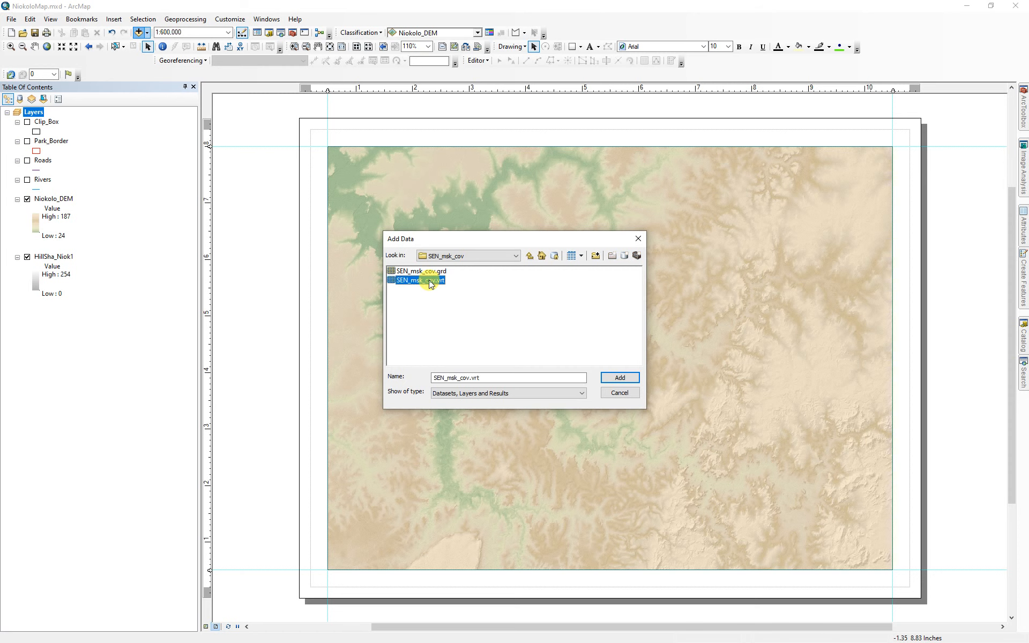
pyautogui.click(620, 379)
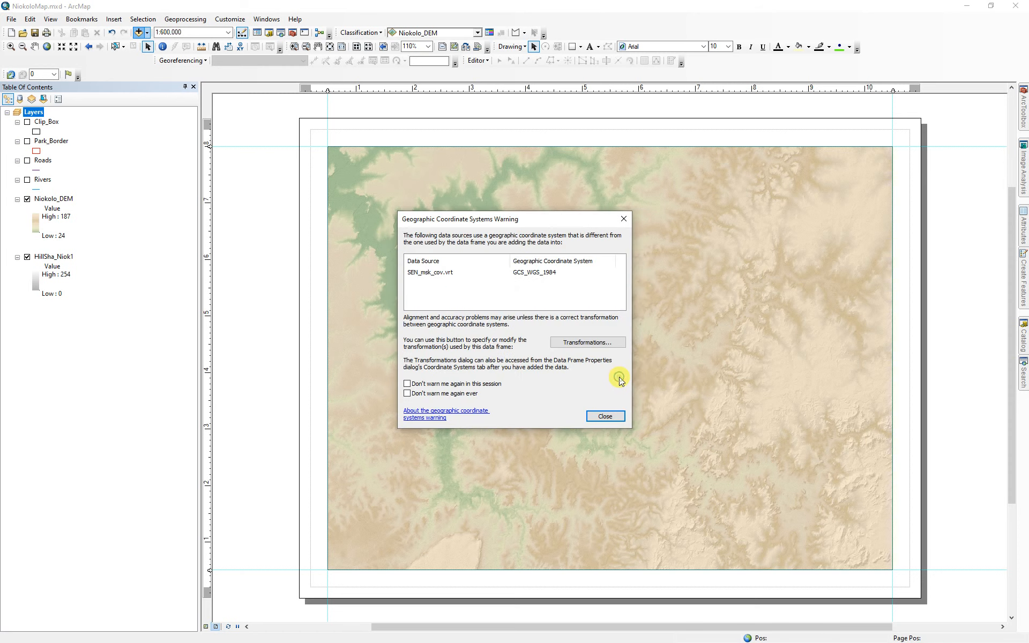
pyautogui.click(616, 418)
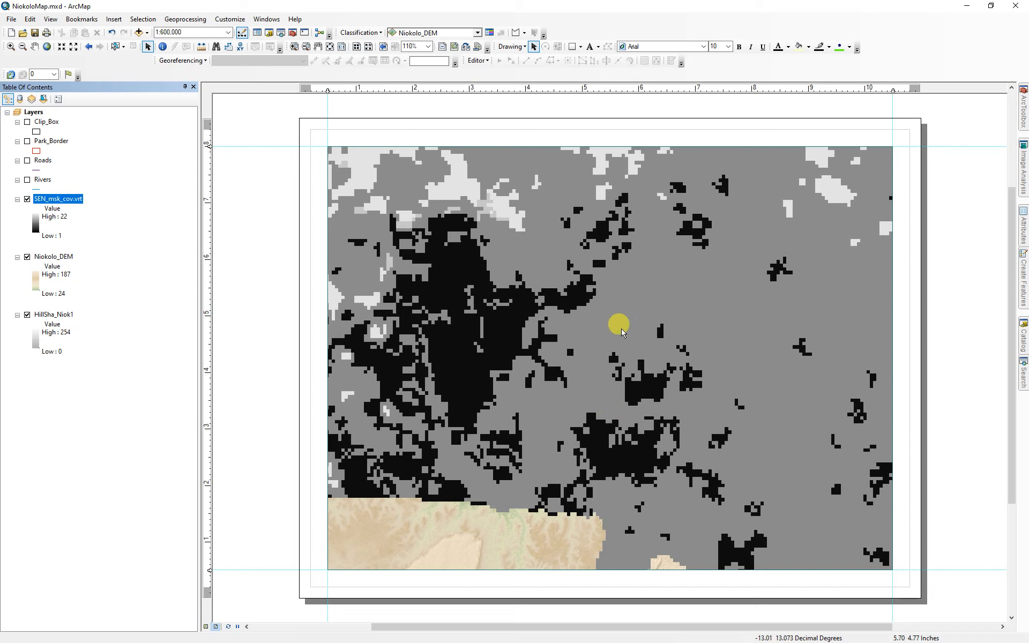
# Set the SEN_msk_cov.vrt layer to resample during display using Bilinear Interpolation (for continuous data)
pyautogui.doubleClick(44, 198)
pyautogui.click(452, 288)
pyautogui.click(419, 304)
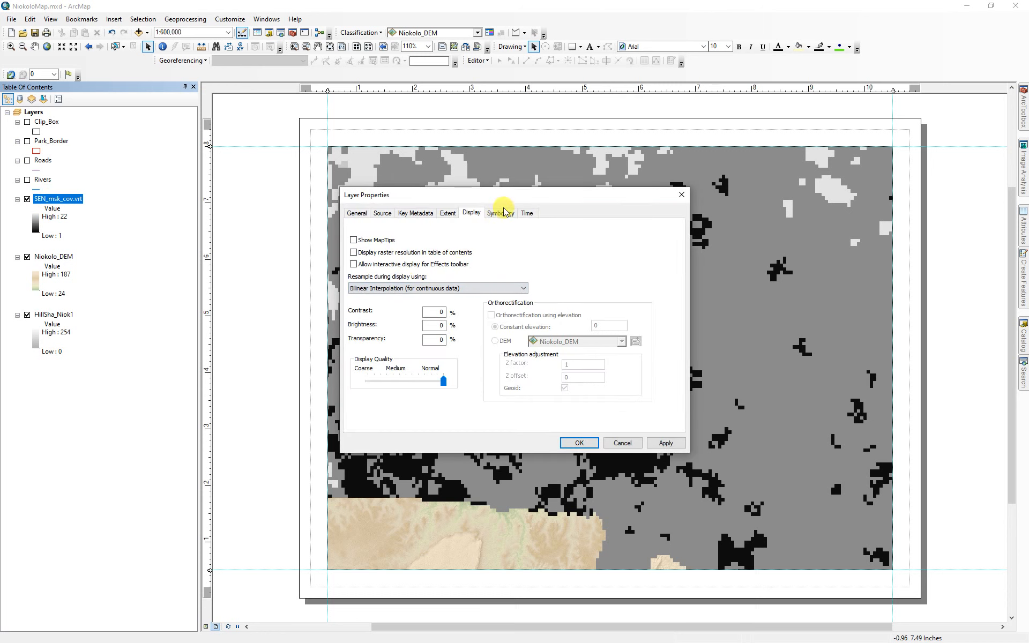
# Apply a green-to-white color ramp to the stretched SEN_msk_cov.vrt layer and enable its gamma stretch
pyautogui.click(501, 212)
pyautogui.moveTo(579, 198); pyautogui.dragTo(340, 131)
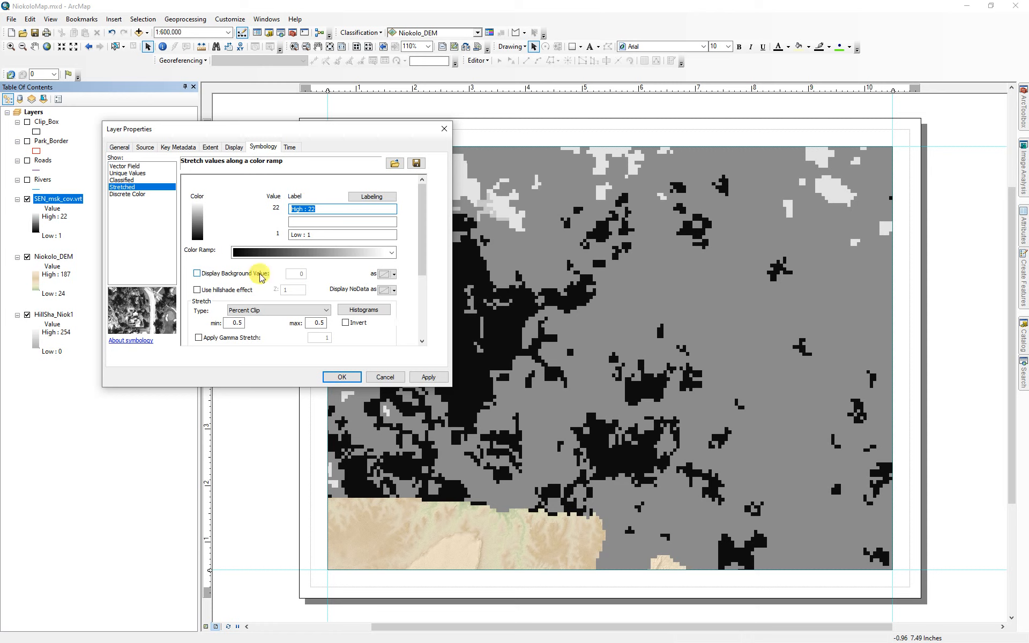
pyautogui.click(393, 252)
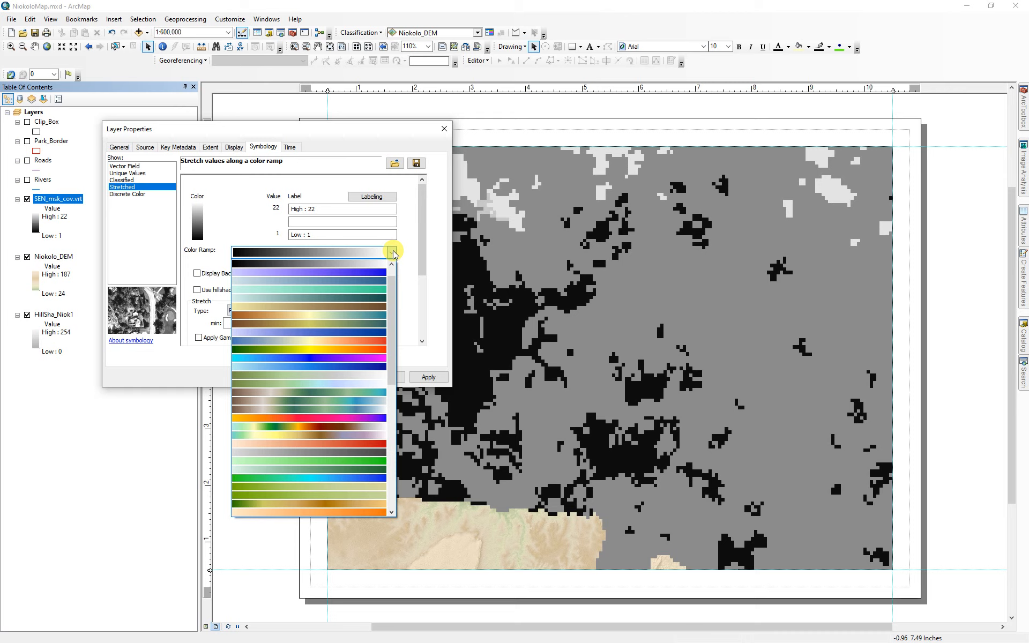
pyautogui.click(318, 379)
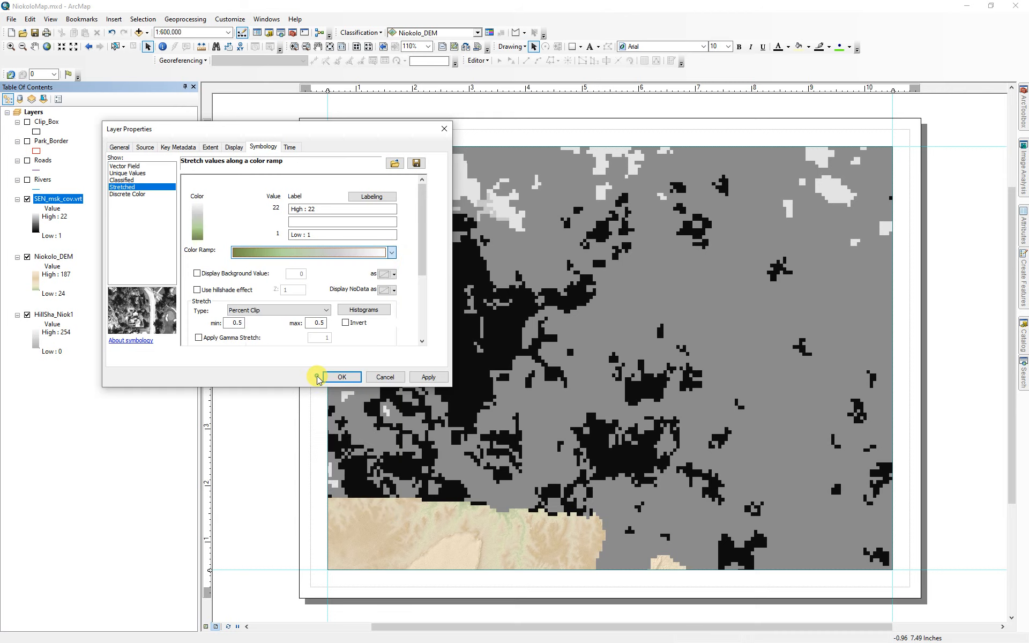
pyautogui.click(432, 377)
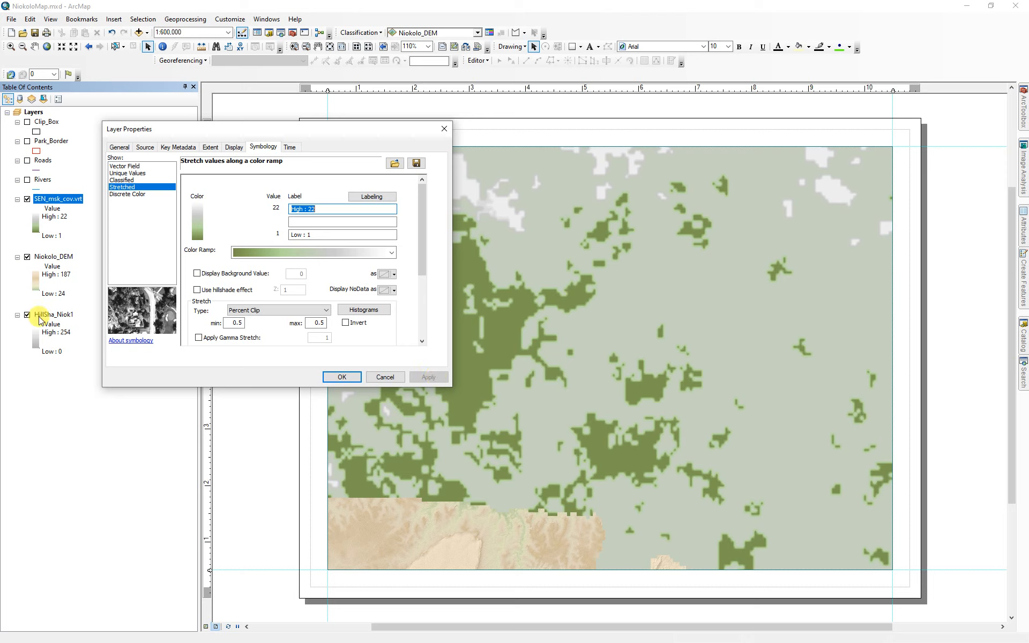
pyautogui.click(198, 338)
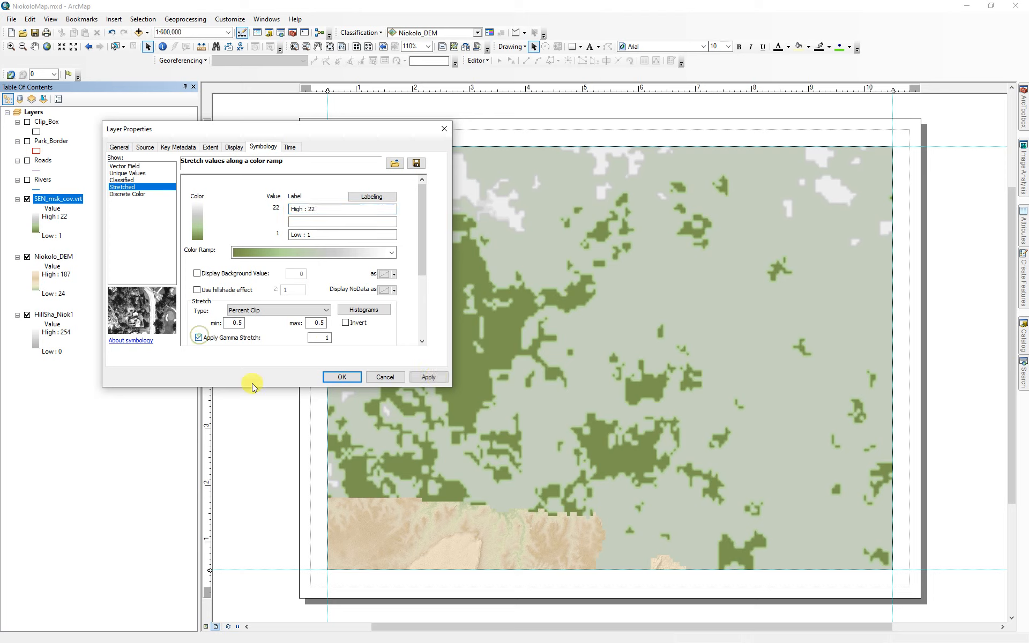
# Set the SEN_msk_cov.vrt layer's transparency to 80%
pyautogui.click(233, 147)
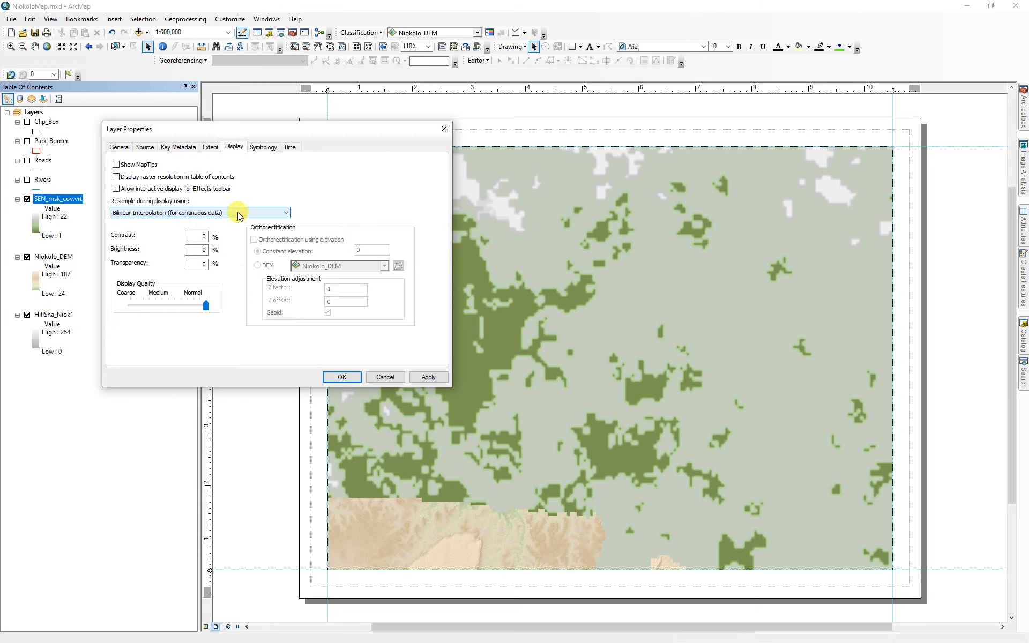
pyautogui.click(196, 263)
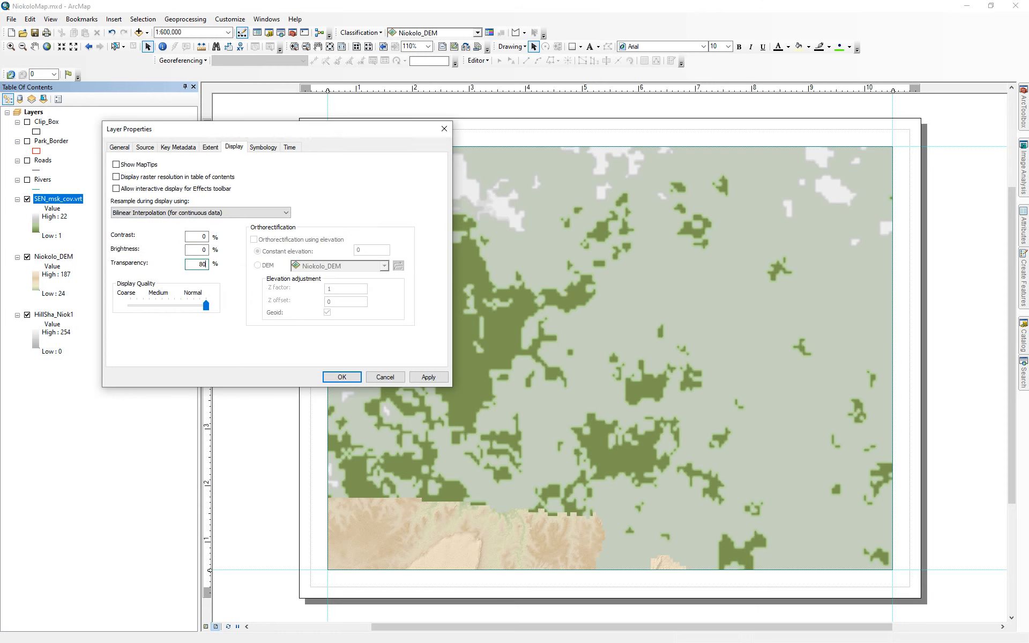
pyautogui.press('Return')
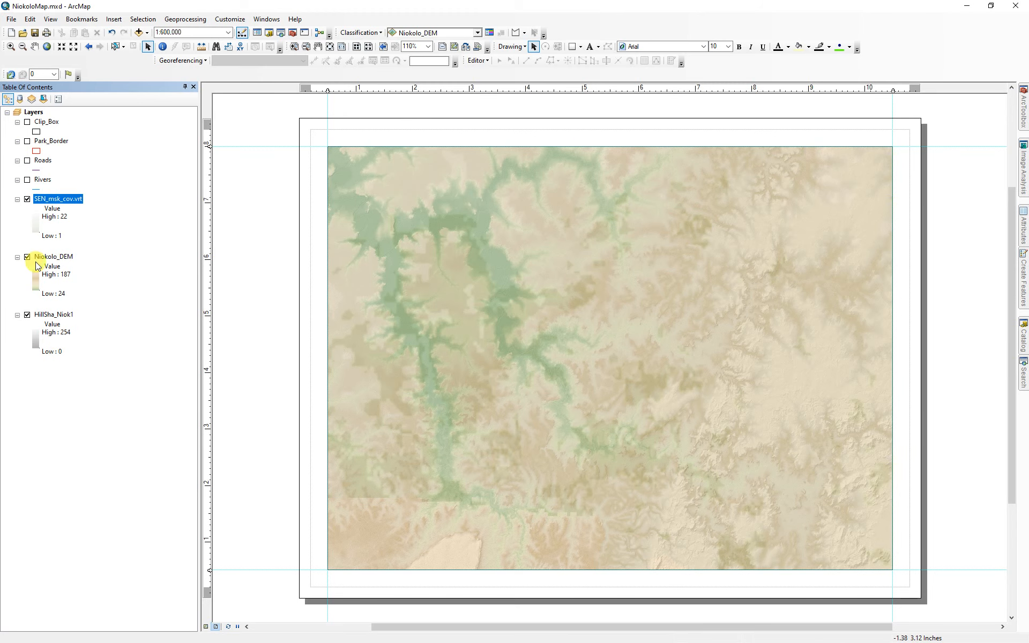
# Move SEN_msk_cov.vrt between Niokolo_DEM and HillSha_Niok1, and toggle it off and on to compare its effect
pyautogui.moveTo(53, 200); pyautogui.dragTo(52, 296)
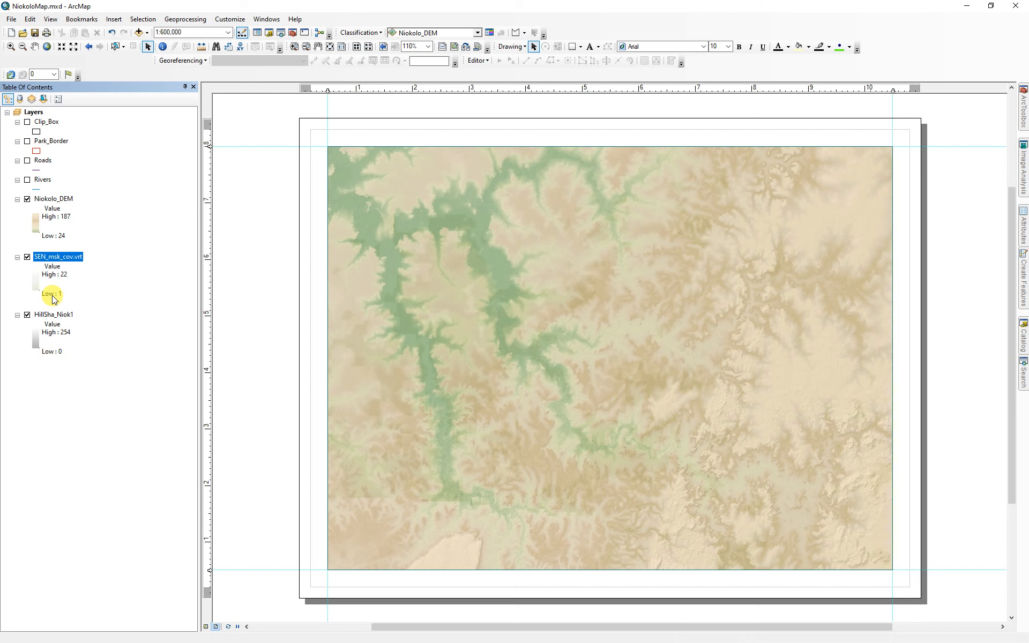
pyautogui.click(28, 258)
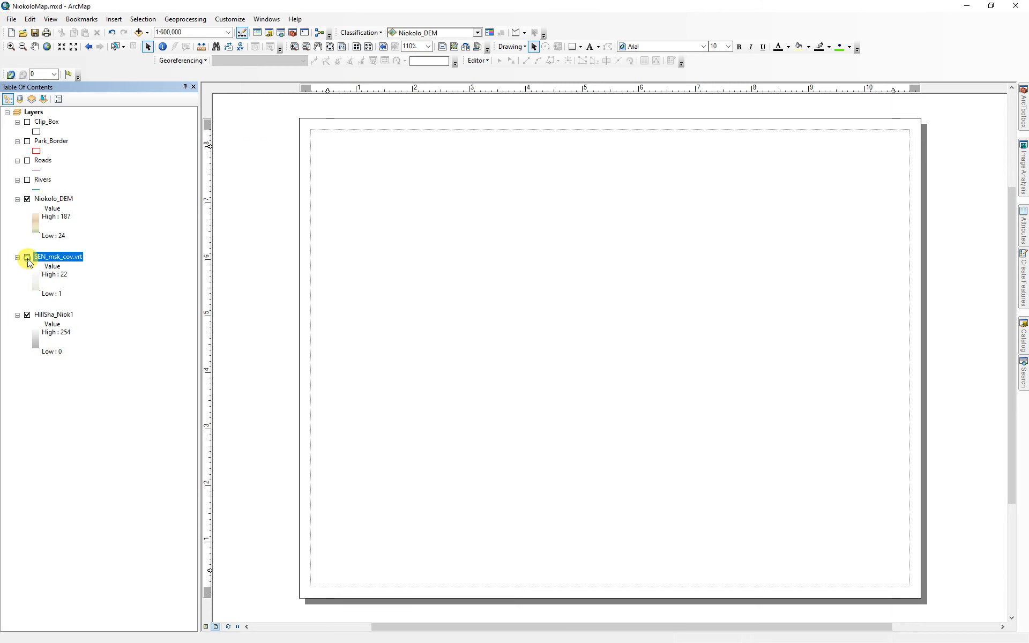
pyautogui.click(27, 259)
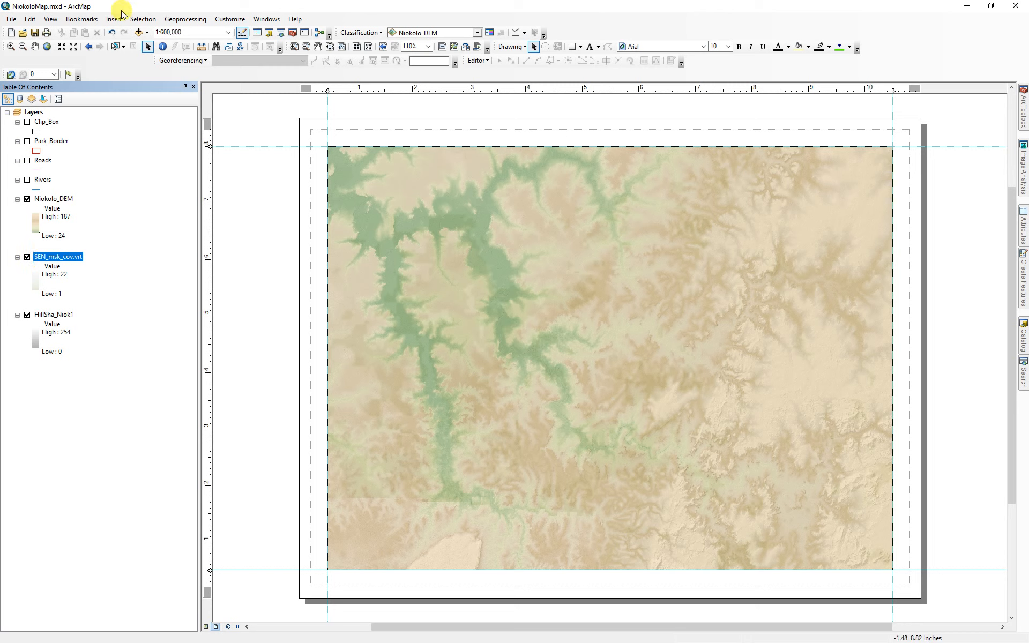
# Add the Imagery basemap, placed directly below Niokolo_DEM in the layer order, and hide Niokolo_DEM
pyautogui.click(148, 34)
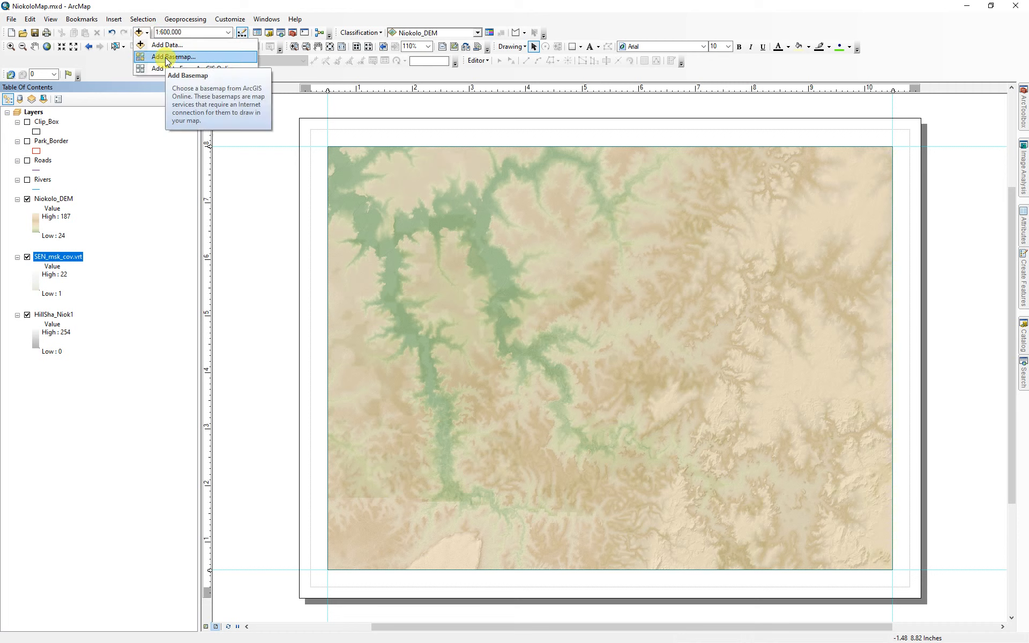
pyautogui.click(171, 56)
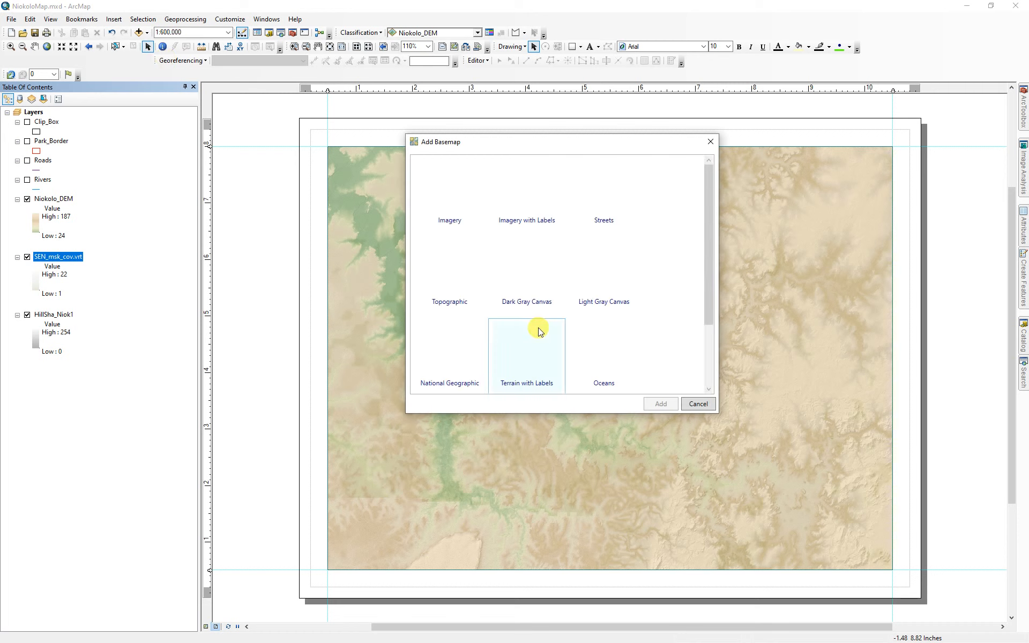
pyautogui.click(460, 198)
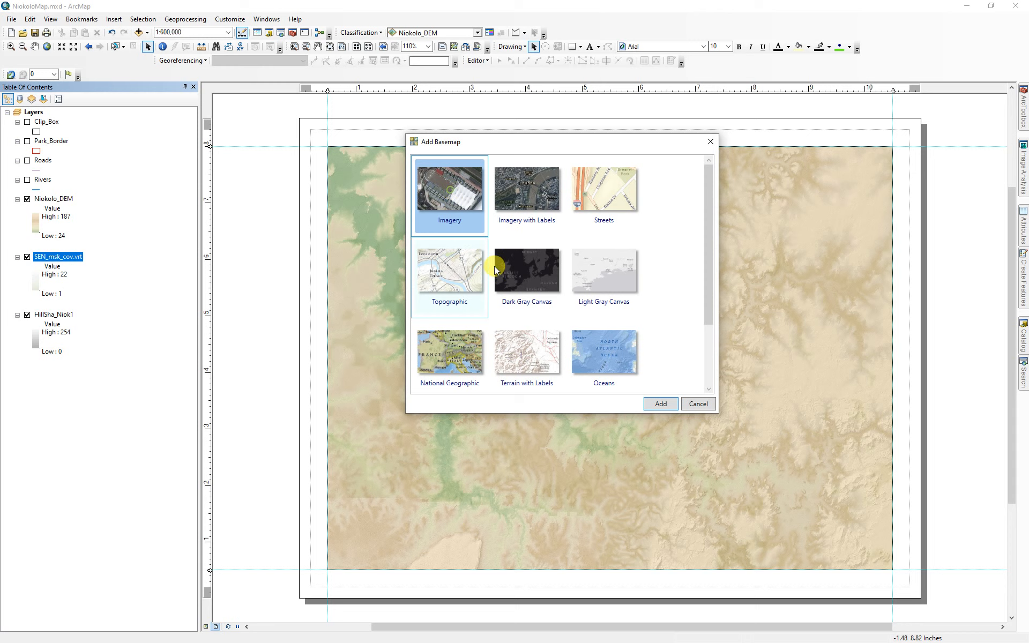
pyautogui.click(660, 403)
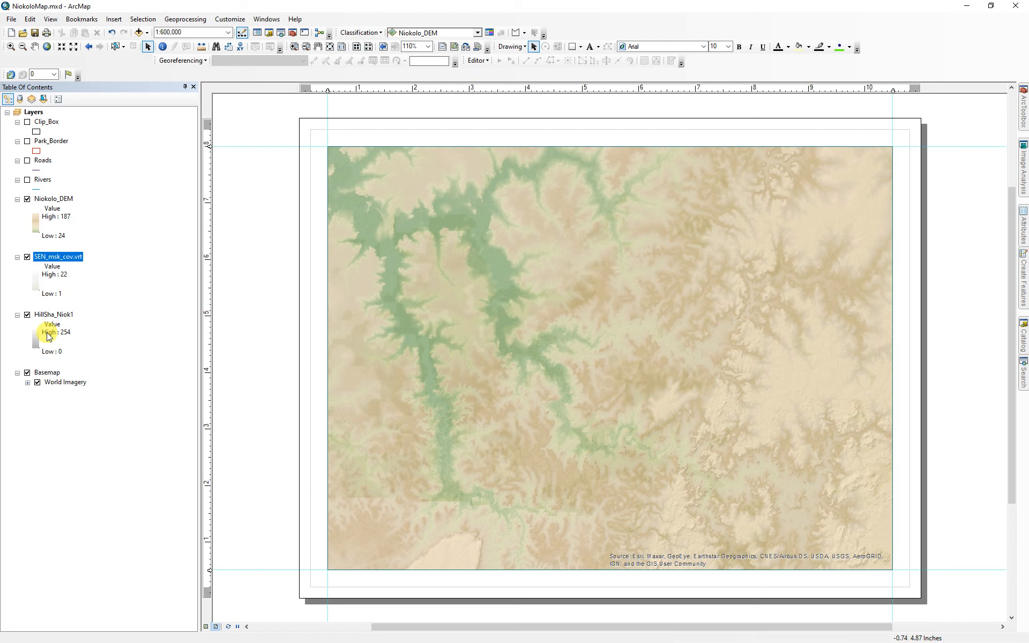
pyautogui.moveTo(44, 377); pyautogui.dragTo(49, 246)
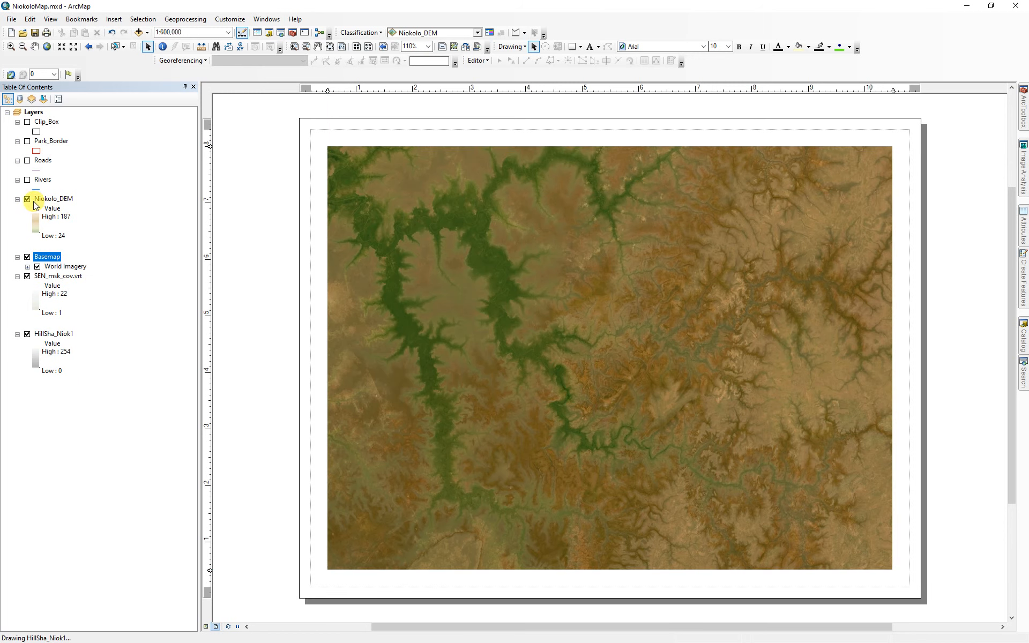
pyautogui.click(28, 199)
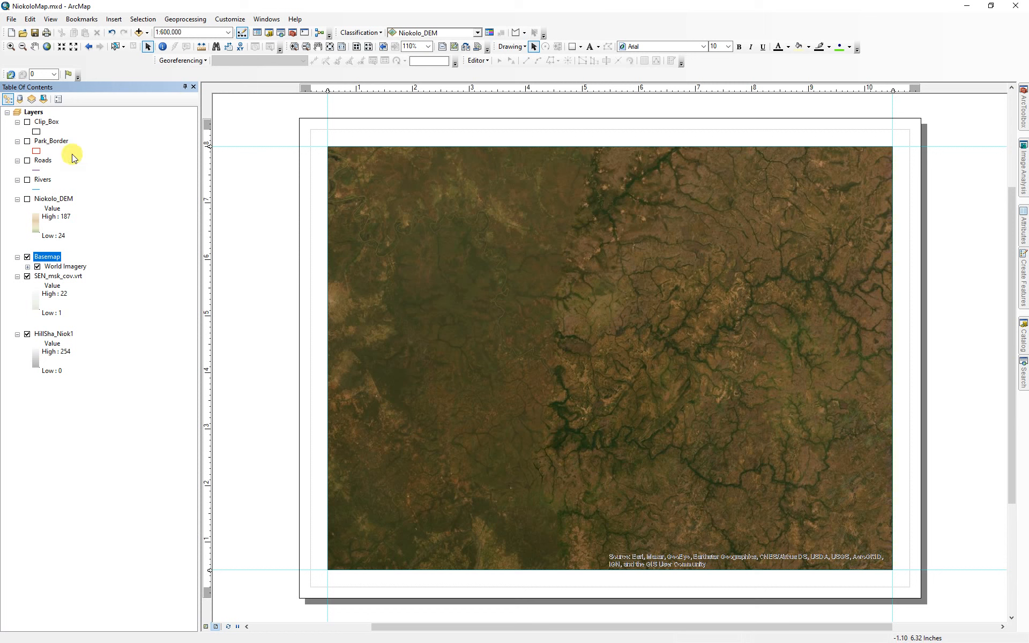
# Insert the Service Layer Credits as dynamic text and place it off the page, beyond the lower-right corner of the layout
pyautogui.click(115, 20)
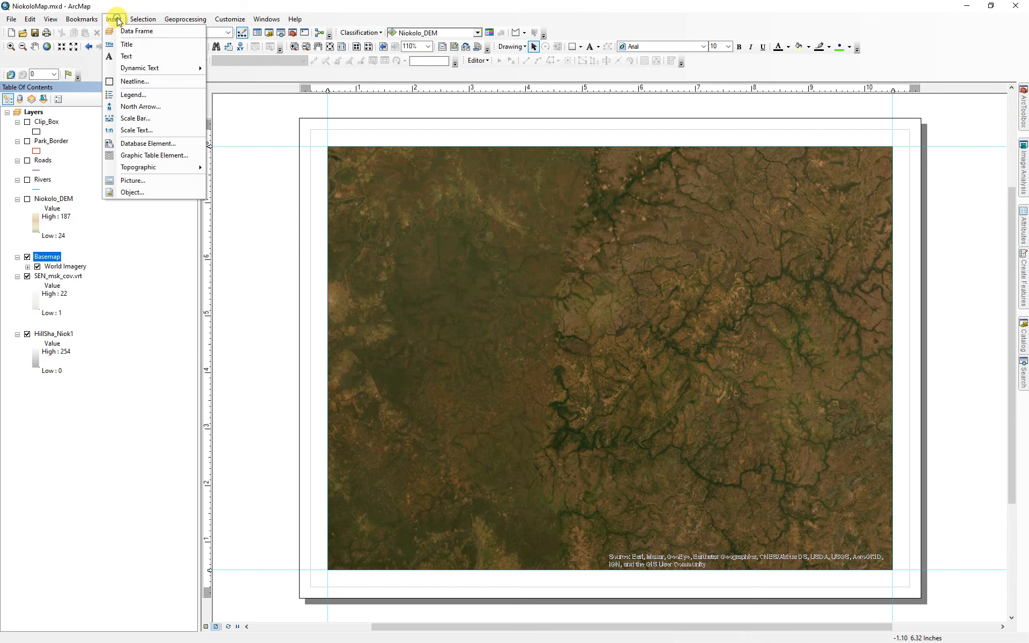
pyautogui.moveTo(143, 72)
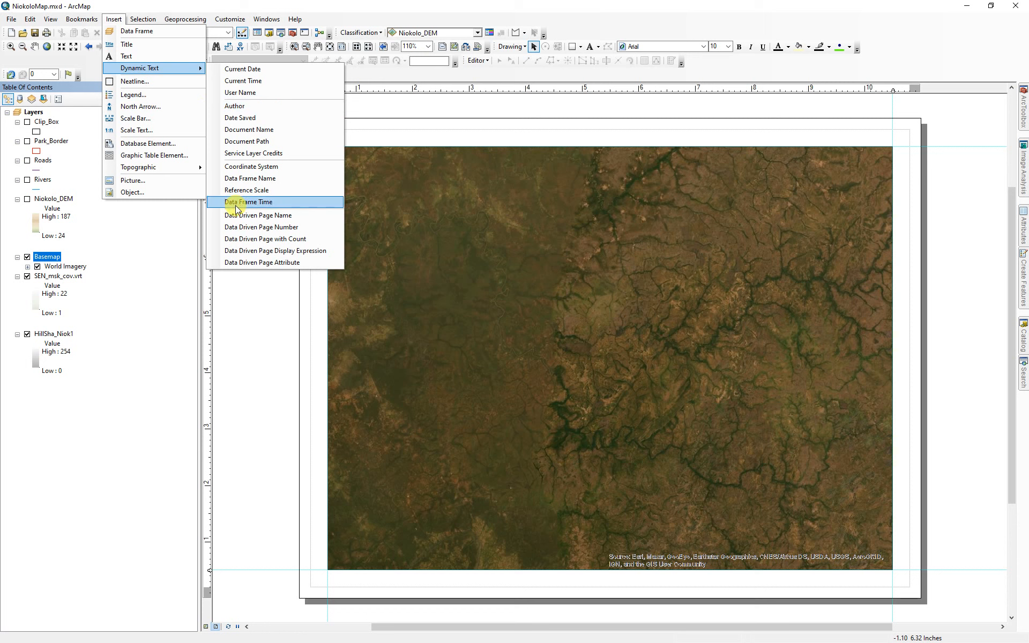
pyautogui.click(247, 153)
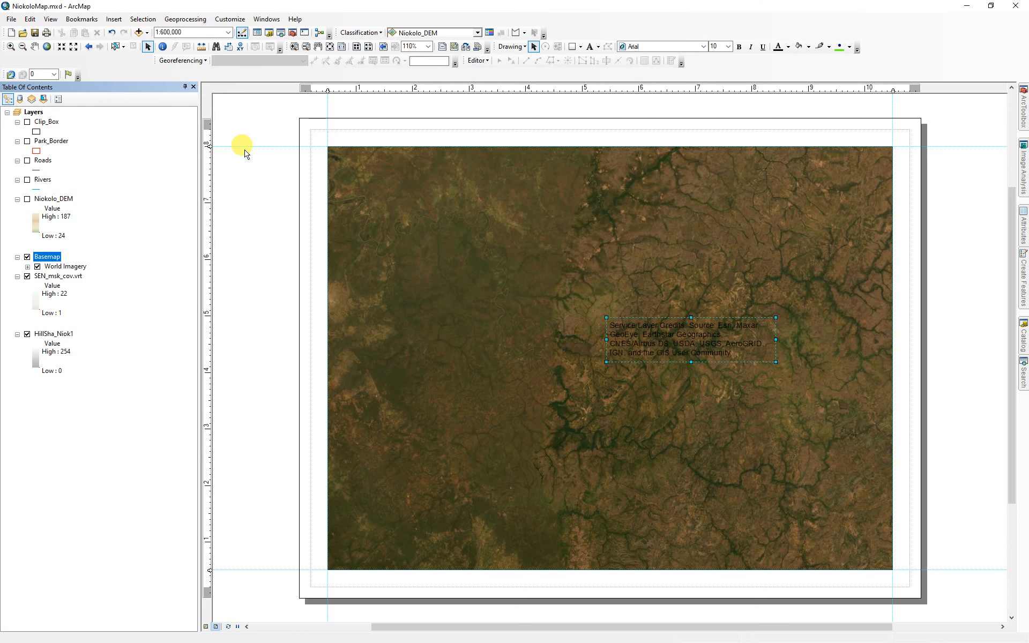
pyautogui.moveTo(690, 330); pyautogui.dragTo(965, 631)
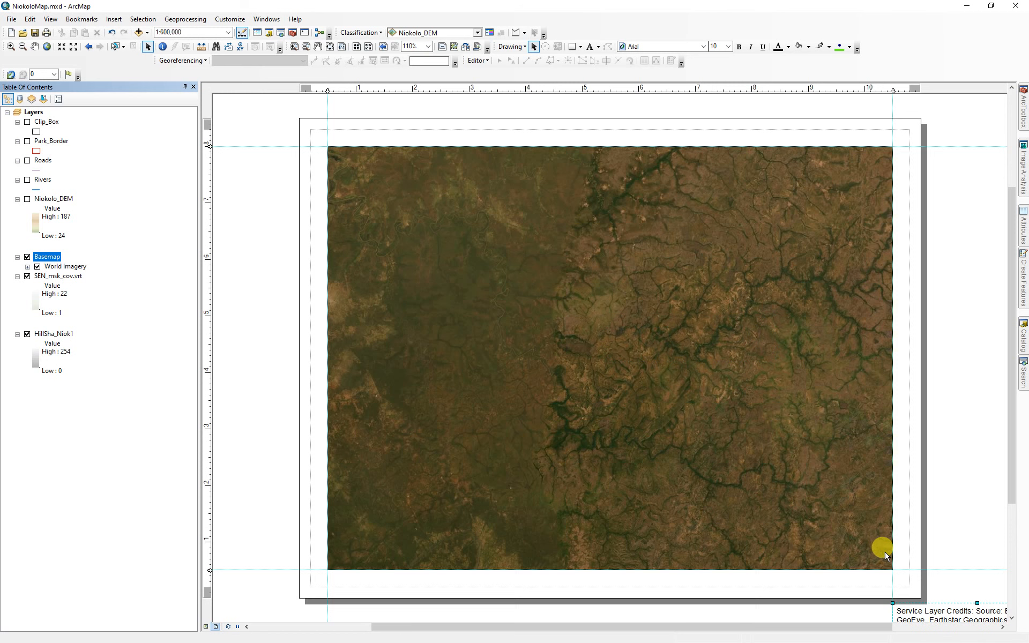
# Set the Basemap group layer's transparency to 85%
pyautogui.doubleClick(47, 257)
pyautogui.moveTo(457, 274); pyautogui.dragTo(439, 280)
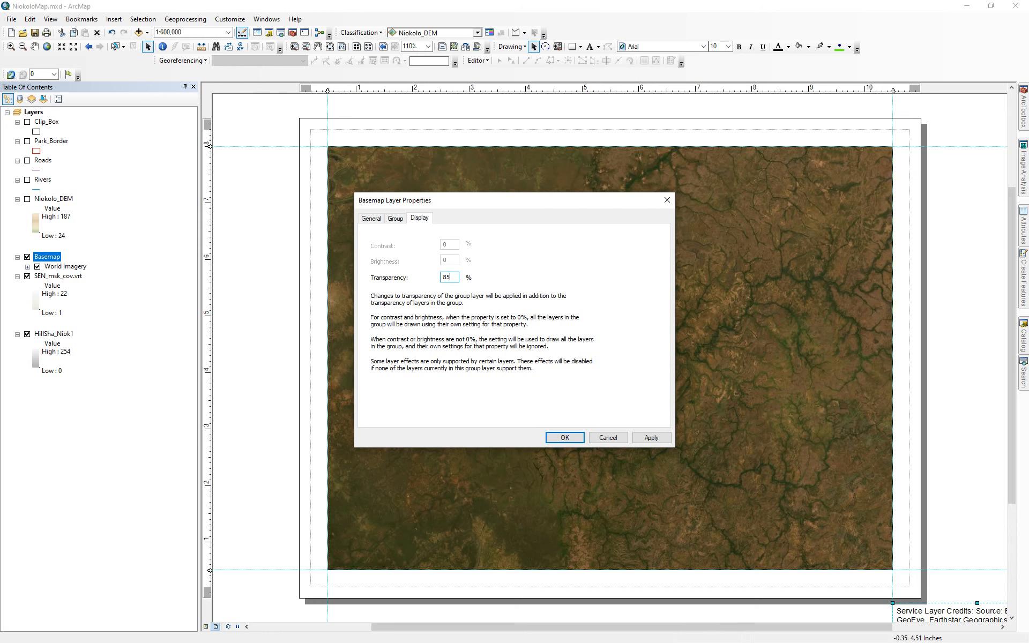
pyautogui.press('Return')
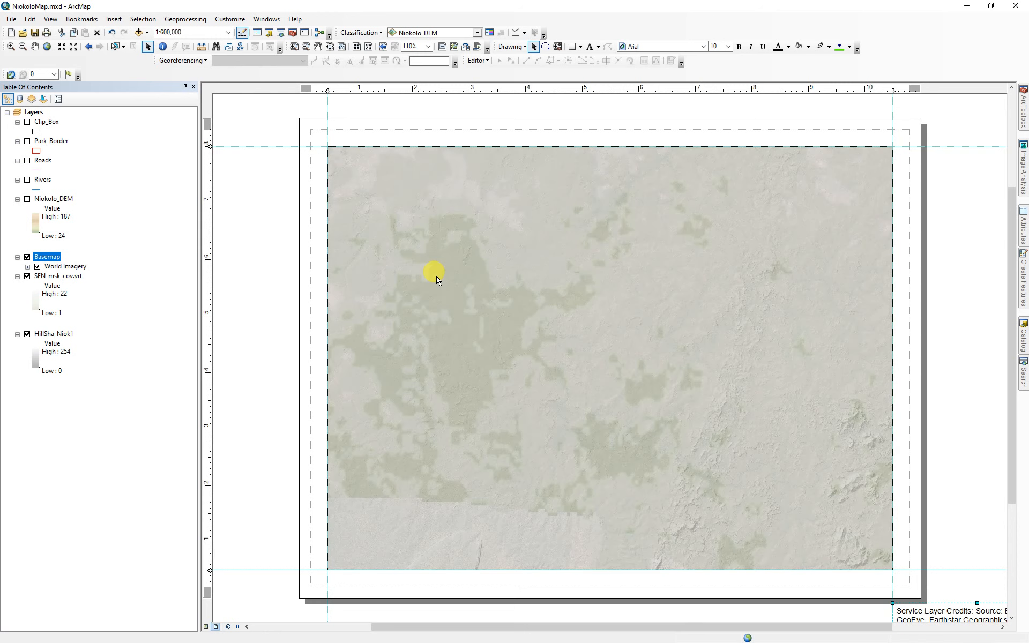
pyautogui.doubleClick(47, 257)
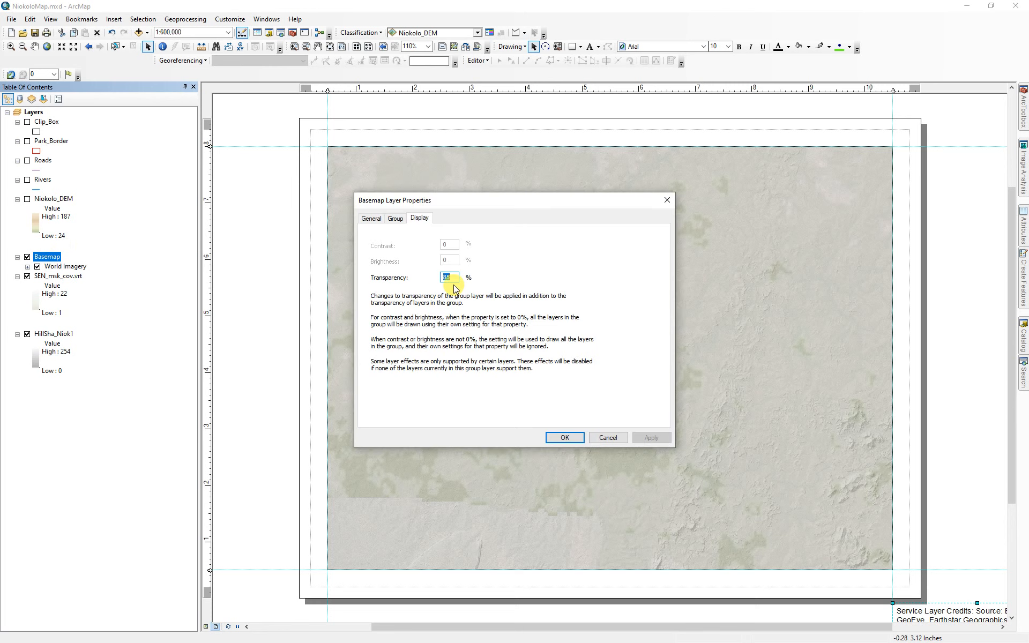
pyautogui.press('Return')
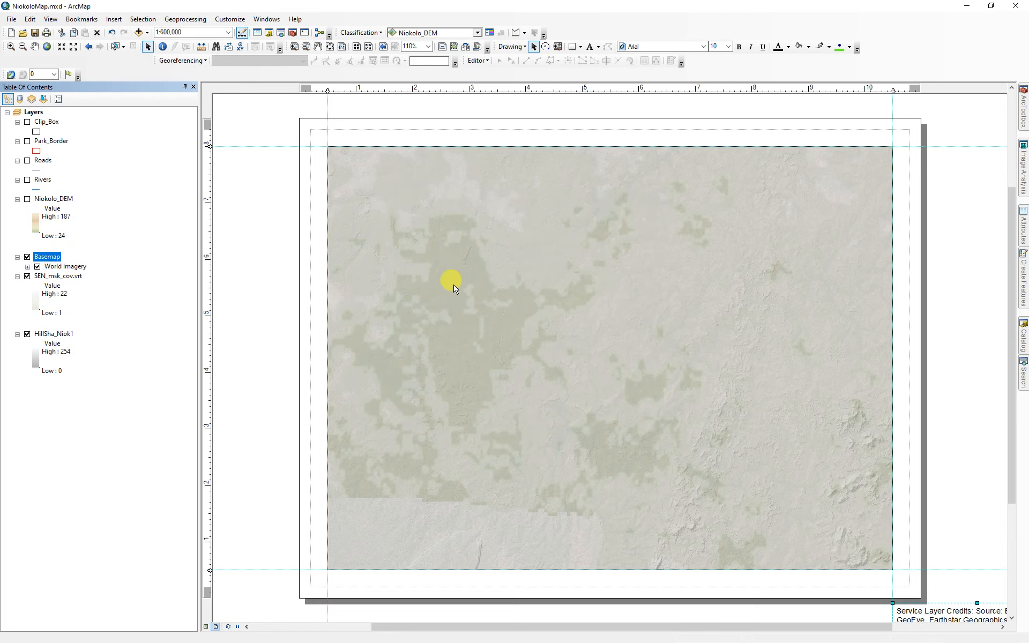
# Show Niokolo_DEM again and toggle the Basemap group off and on to compare its effect
pyautogui.click(28, 199)
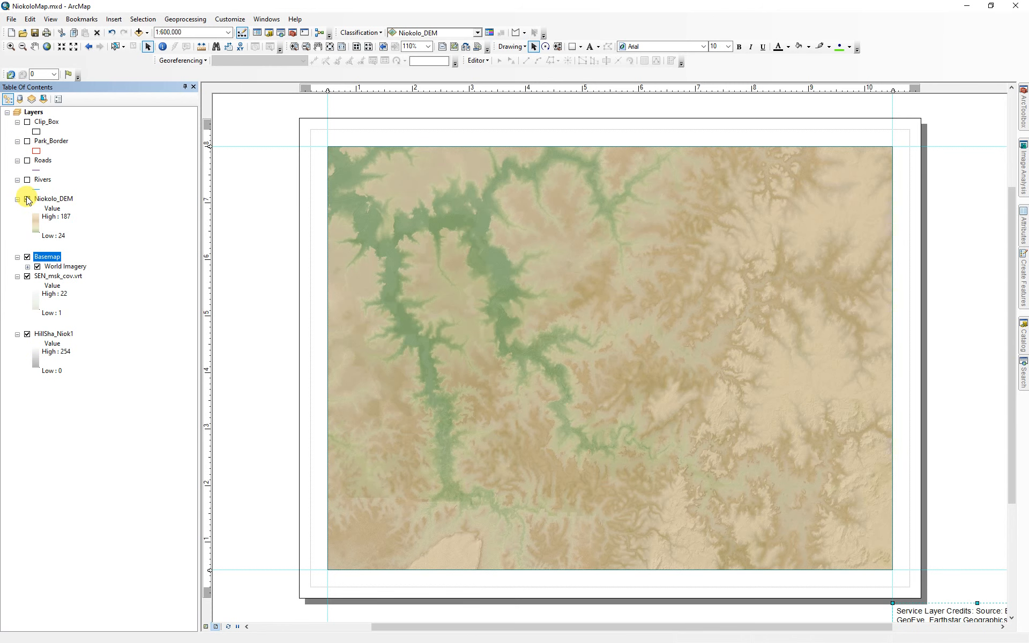
pyautogui.click(27, 257)
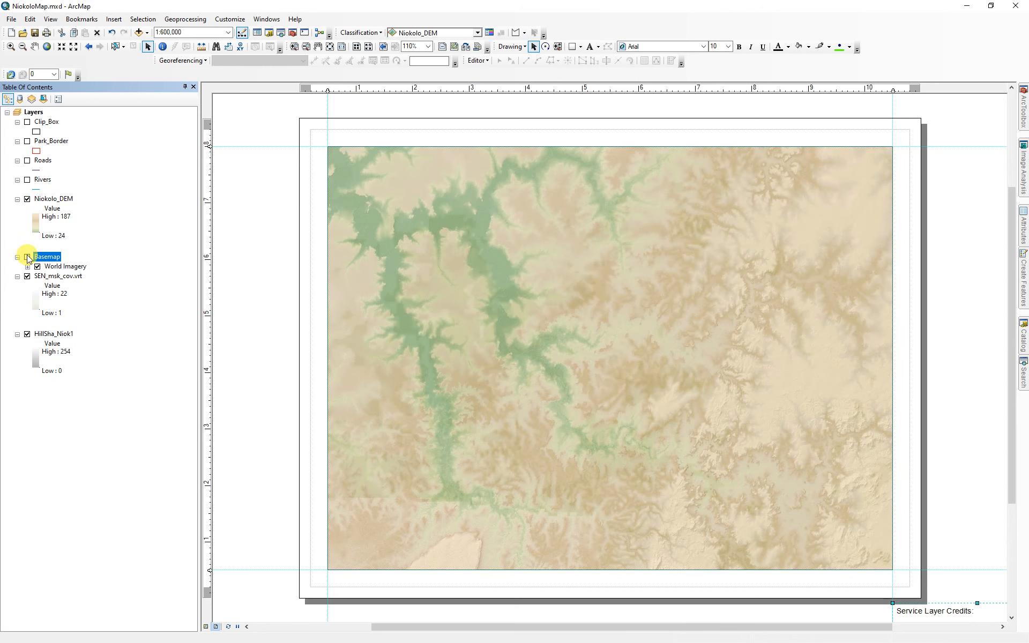
pyautogui.click(27, 257)
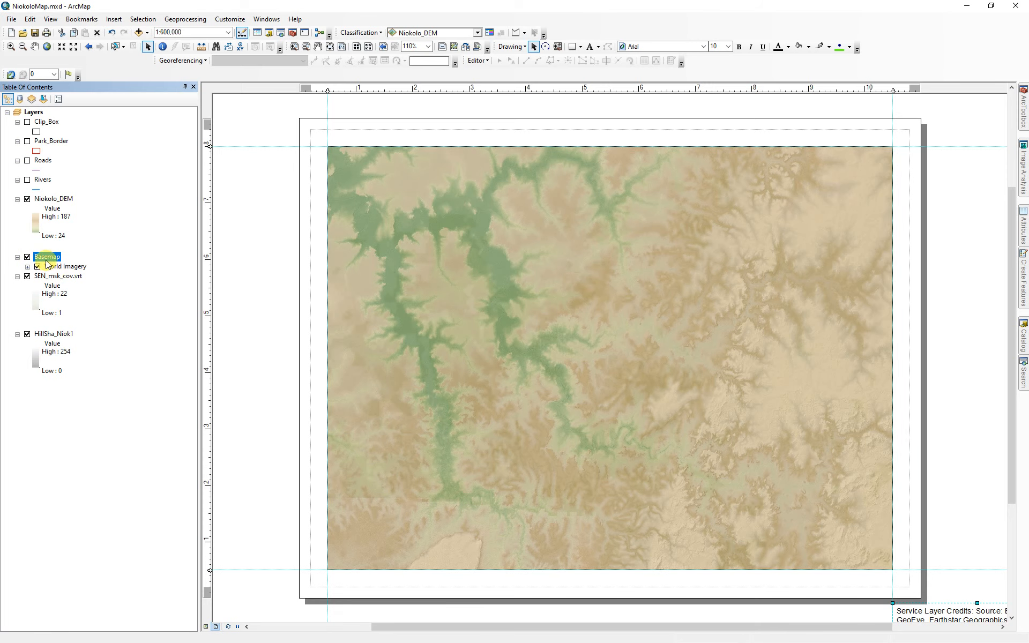
# Adjust the Basemap group layer's transparency and deselect the Service Layer Credits text on the layout
pyautogui.doubleClick(41, 256)
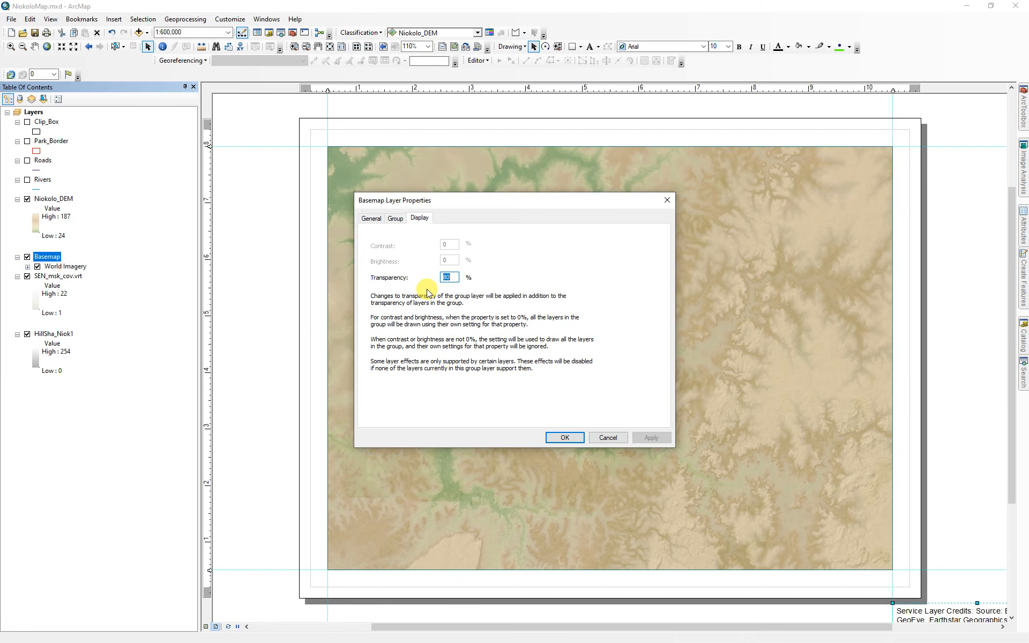
pyautogui.press('Return')
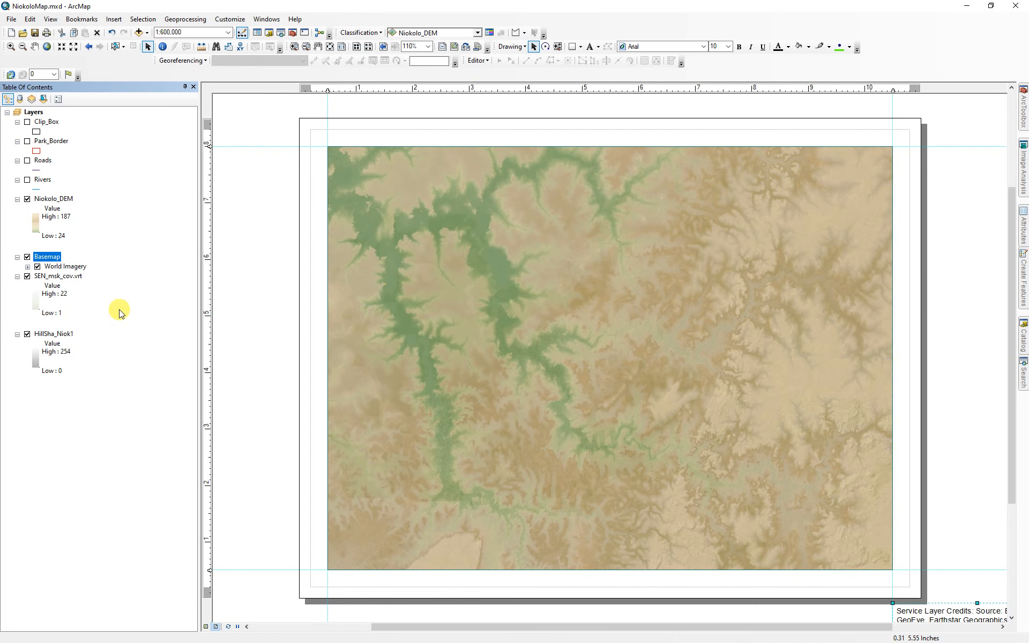
pyautogui.click(258, 517)
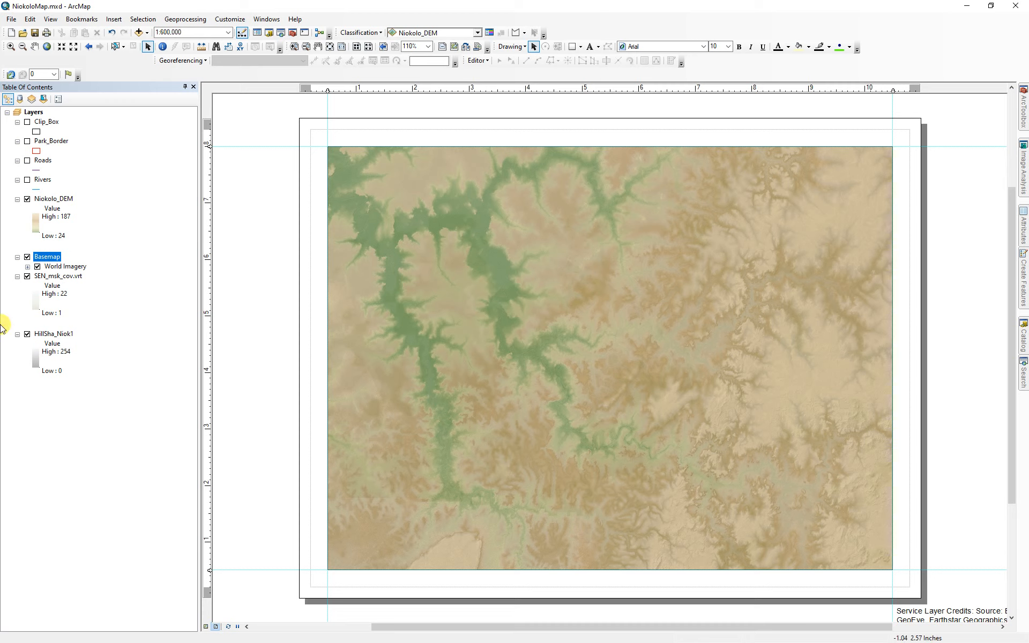
# Turn off all layers in the data frame at once and show only HillSha_Niok1
pyautogui.rightClick(35, 117)
pyautogui.click(79, 205)
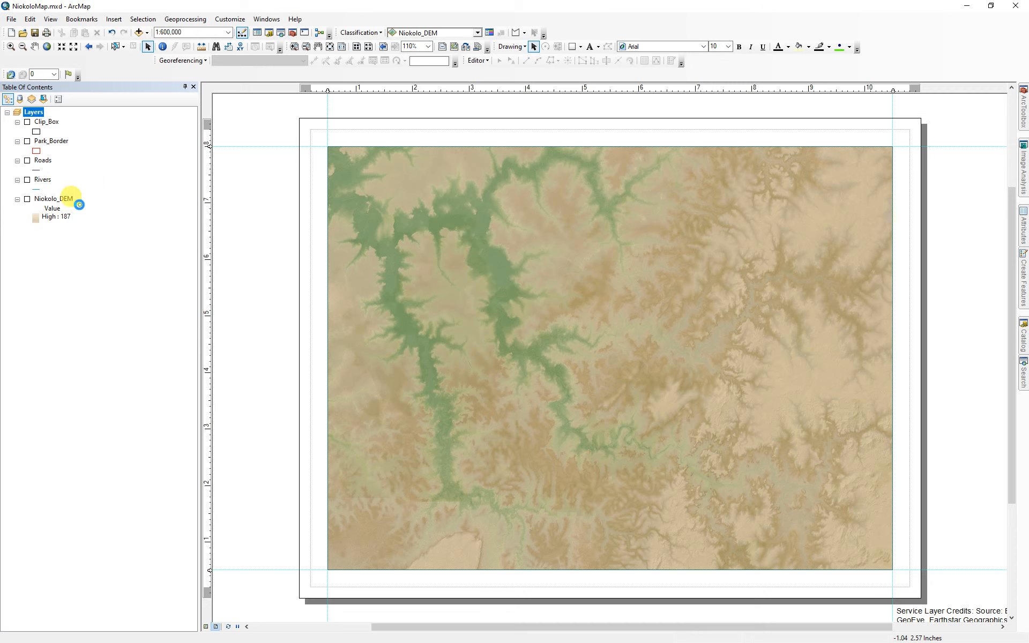
pyautogui.click(27, 334)
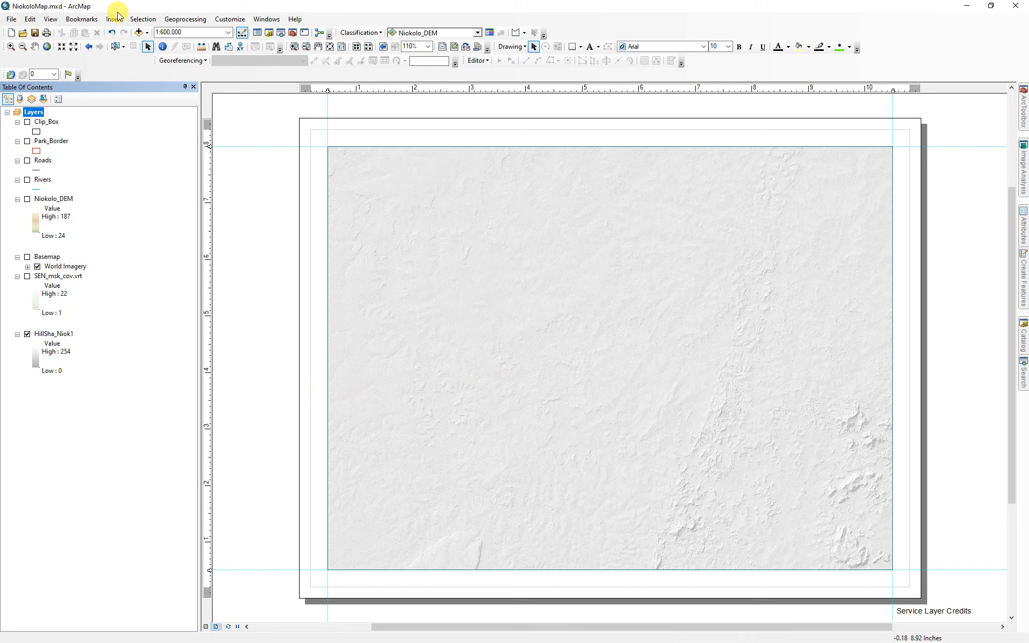
# Set up a 300 dpi TIFF map export named Hillshade in the FinalProject_Niokolo folder, and cancel it without saving
pyautogui.click(10, 19)
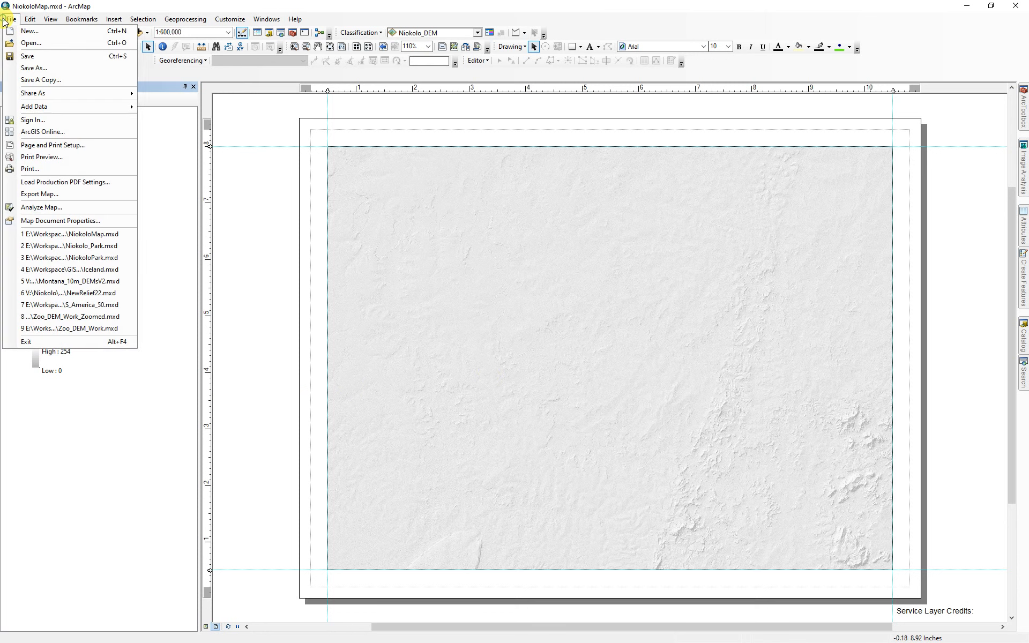
pyautogui.click(51, 196)
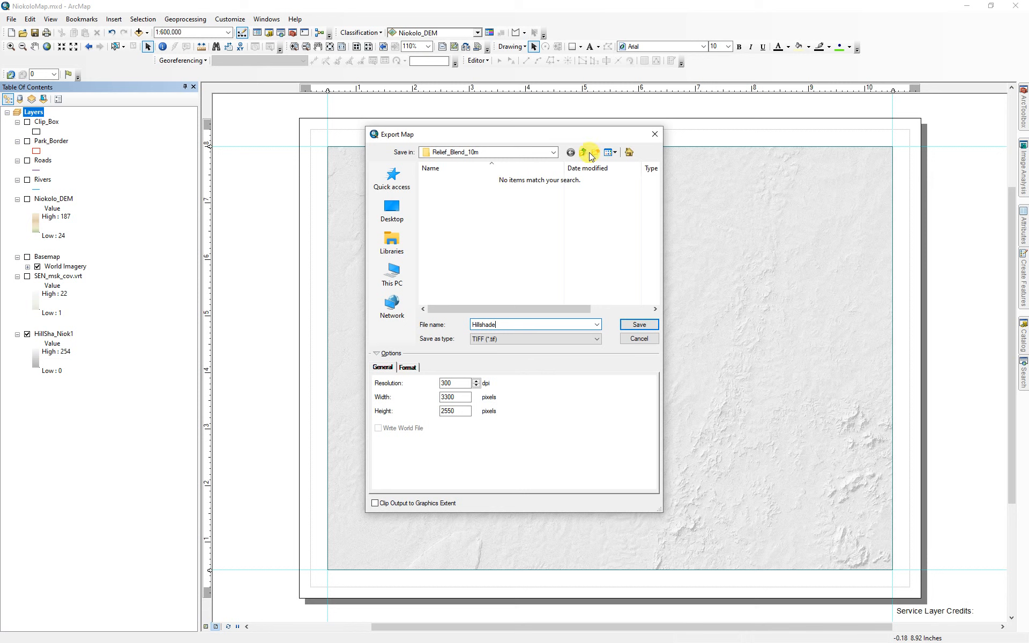
pyautogui.click(630, 151)
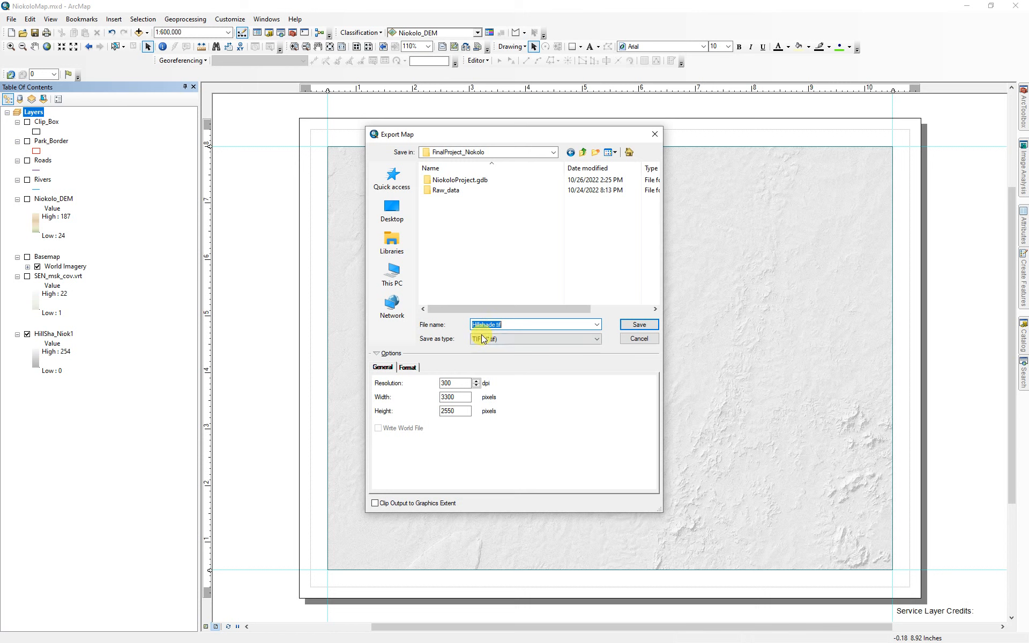
pyautogui.click(640, 339)
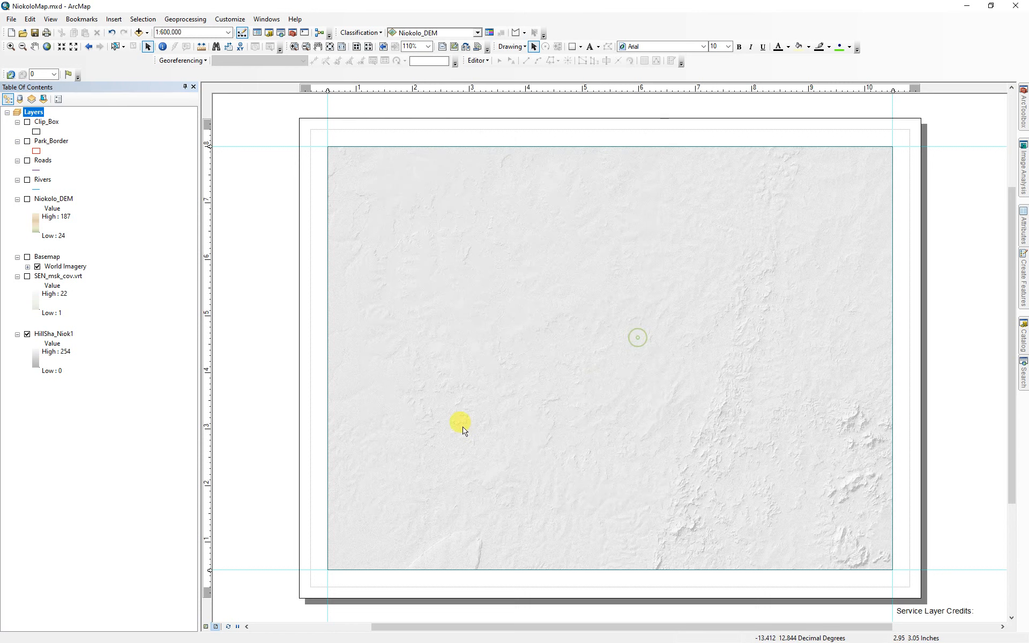
# Show SEN_msk_cov.vrt in place of the hillshade and set its transparency to 0%
pyautogui.click(27, 334)
pyautogui.click(27, 276)
pyautogui.click(64, 277)
pyautogui.doubleClick(64, 277)
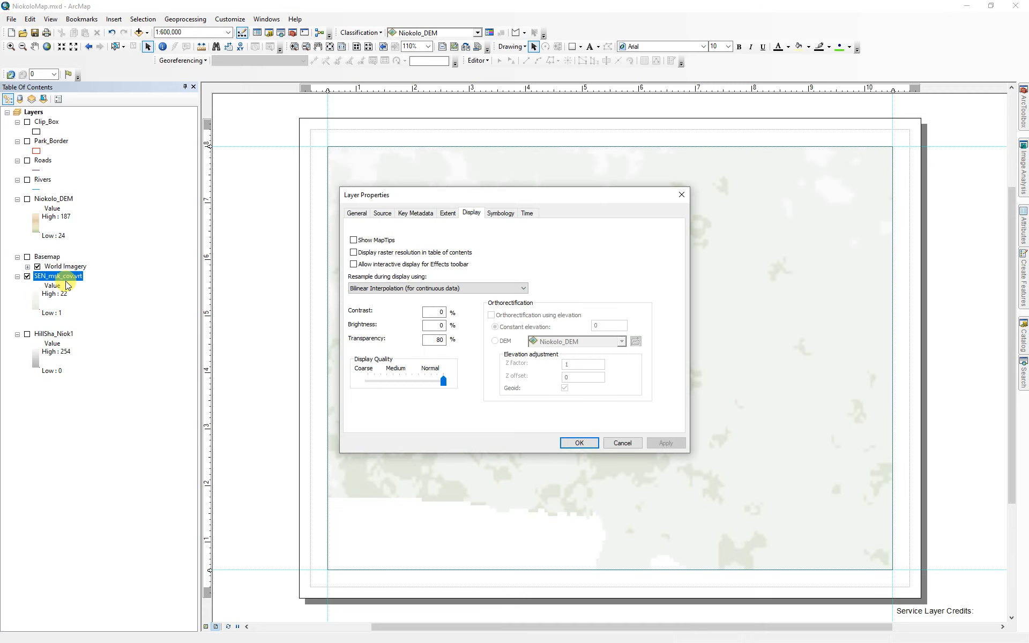
pyautogui.doubleClick(435, 343)
pyautogui.write('0')
pyautogui.press('Return')
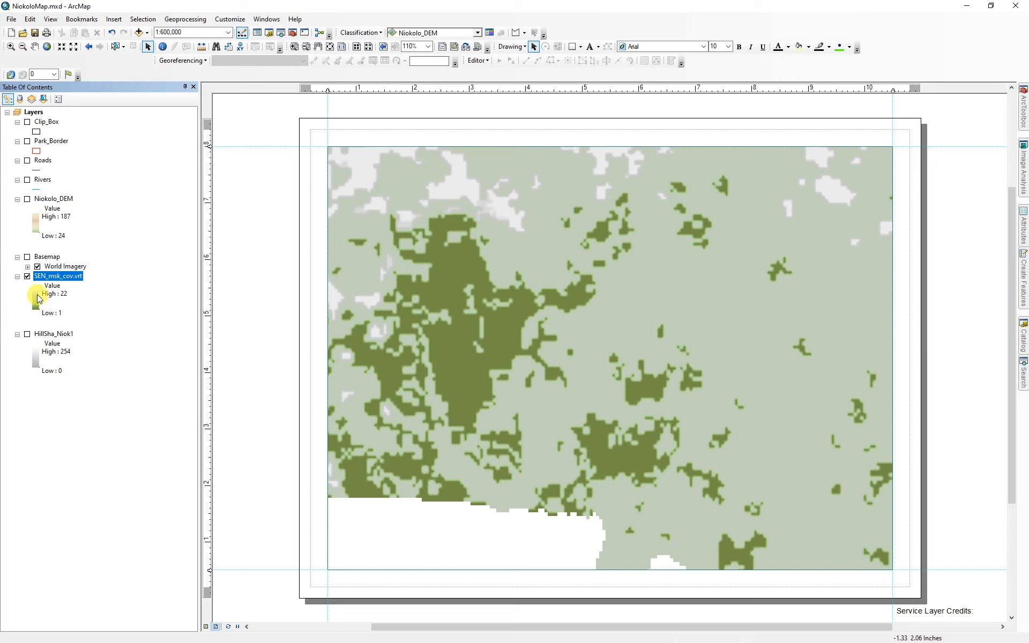
# Hide the land cover raster and show only the Rivers, Roads and Park_Border vector layers
pyautogui.click(27, 276)
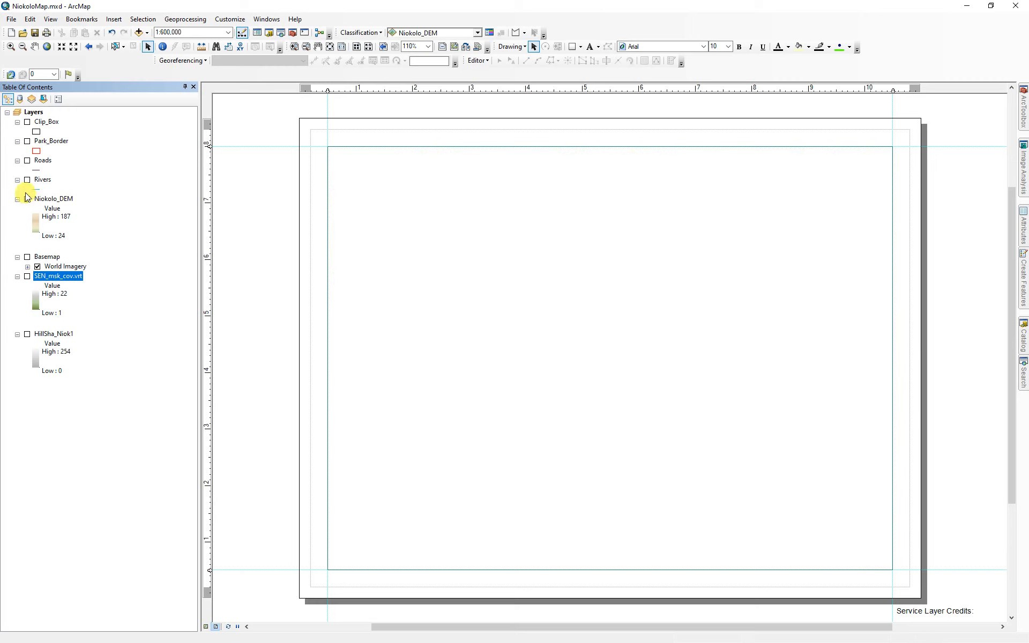
pyautogui.click(26, 180)
pyautogui.click(26, 160)
pyautogui.click(27, 141)
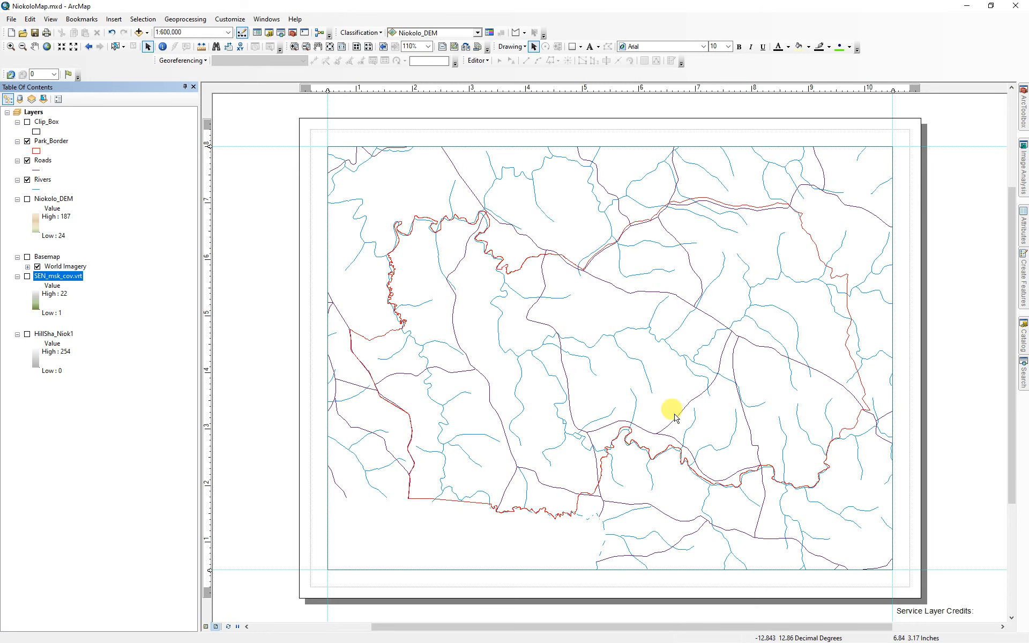
# Set up a map export of the vector layers as NiokoloMap.ai in AI format, and close the export without saving
pyautogui.click(12, 19)
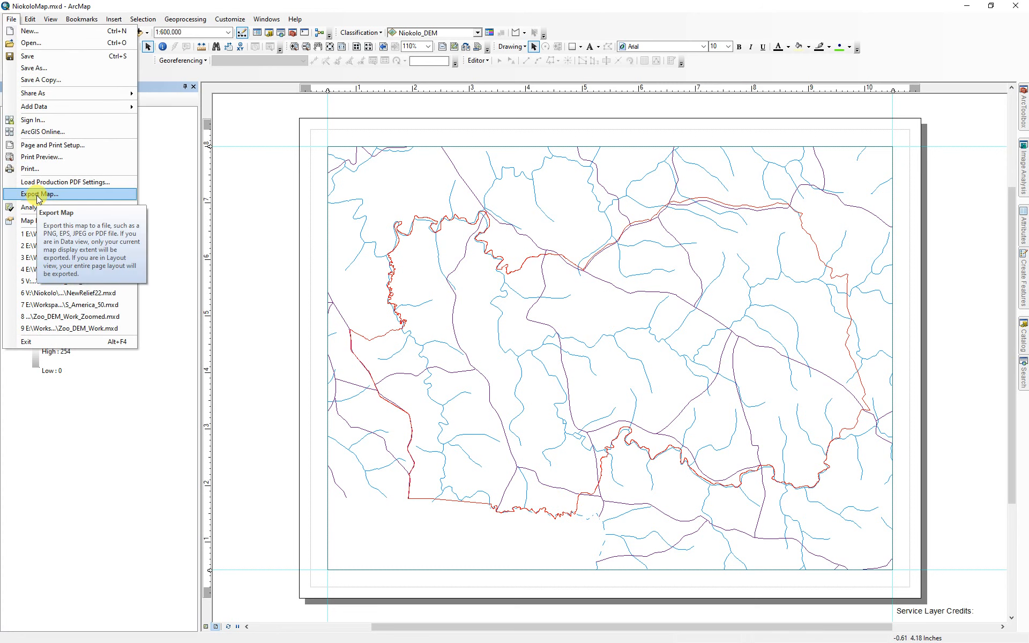
pyautogui.click(37, 195)
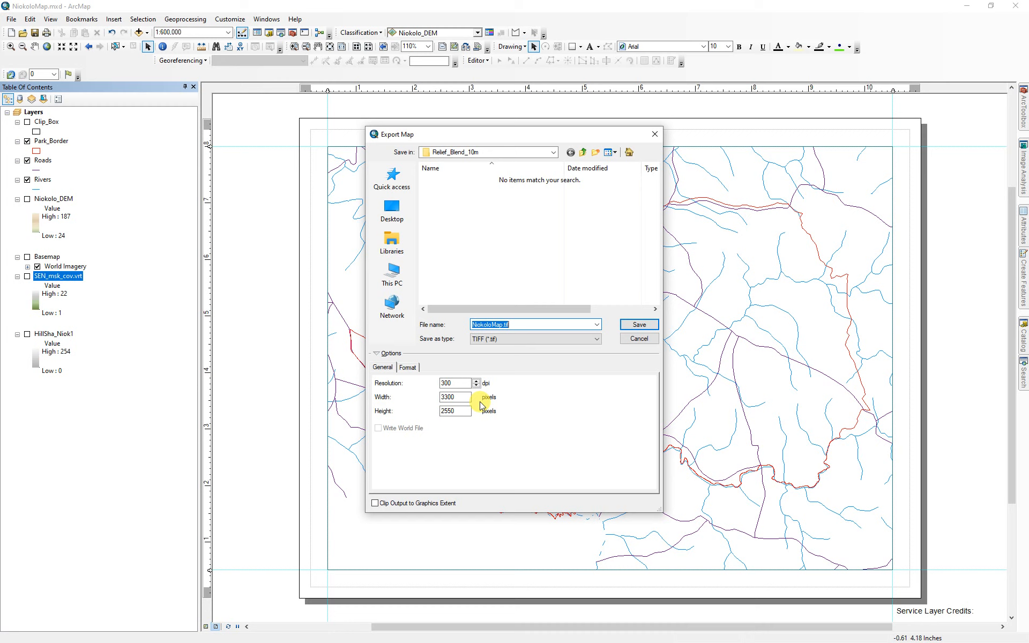
pyautogui.click(580, 339)
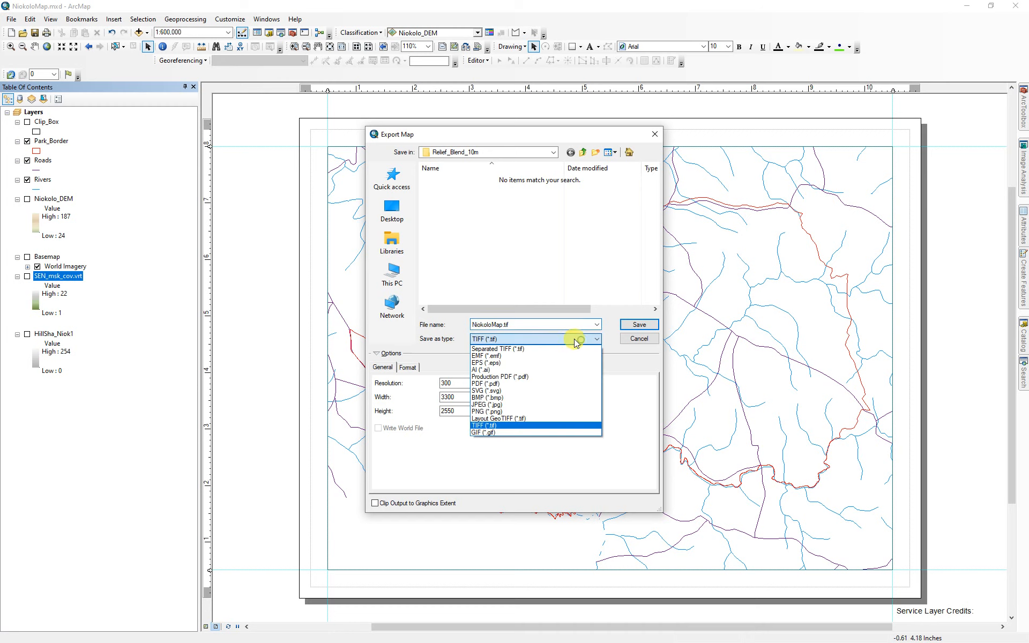
pyautogui.click(497, 370)
pyautogui.moveTo(460, 380); pyautogui.dragTo(443, 391)
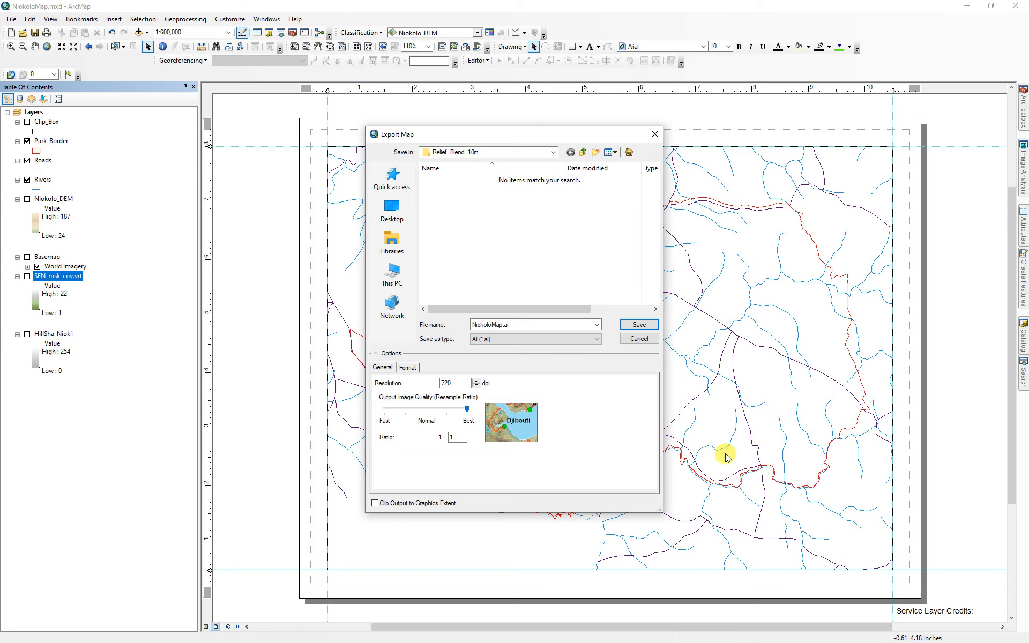
pyautogui.click(654, 135)
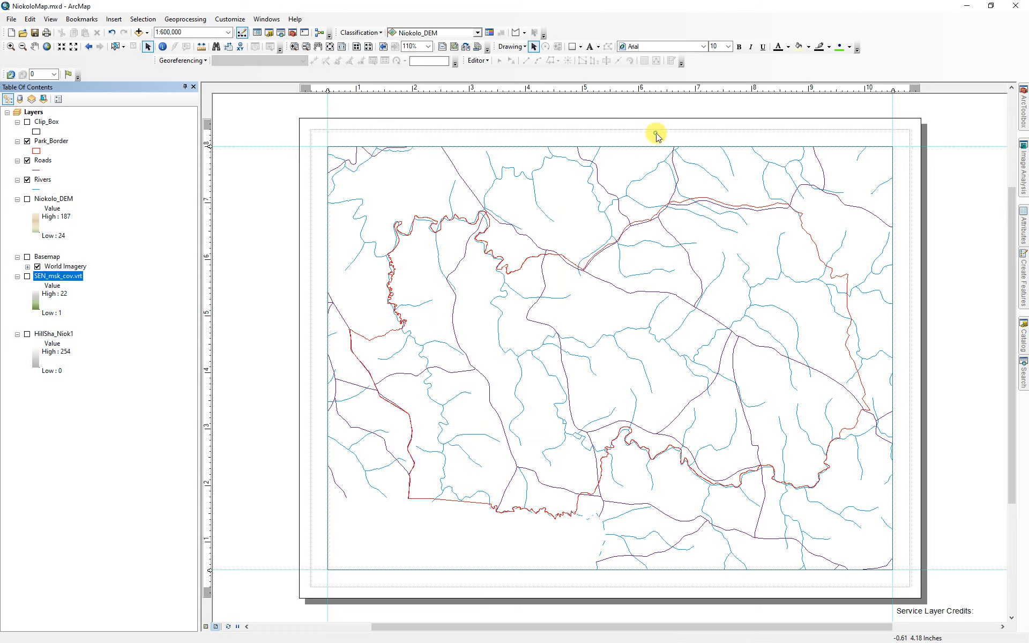